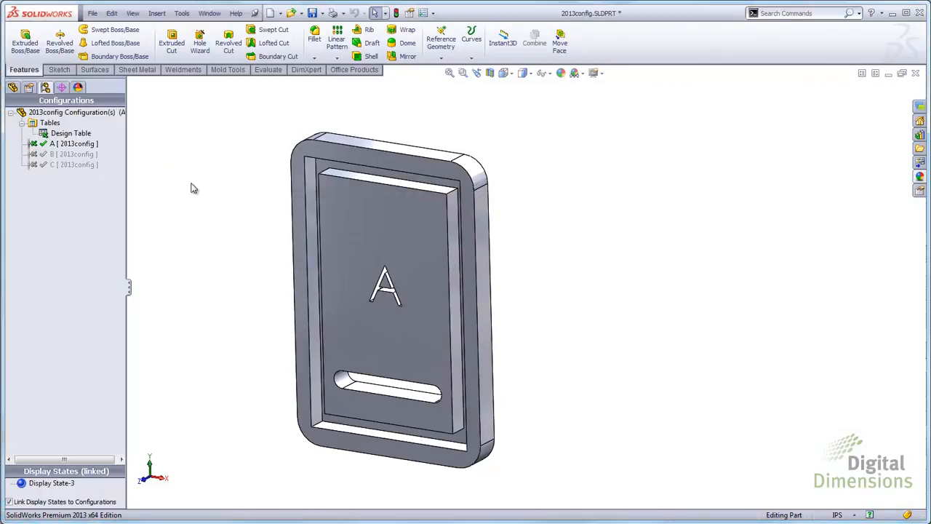
scroll(378, 261, "down", 1)
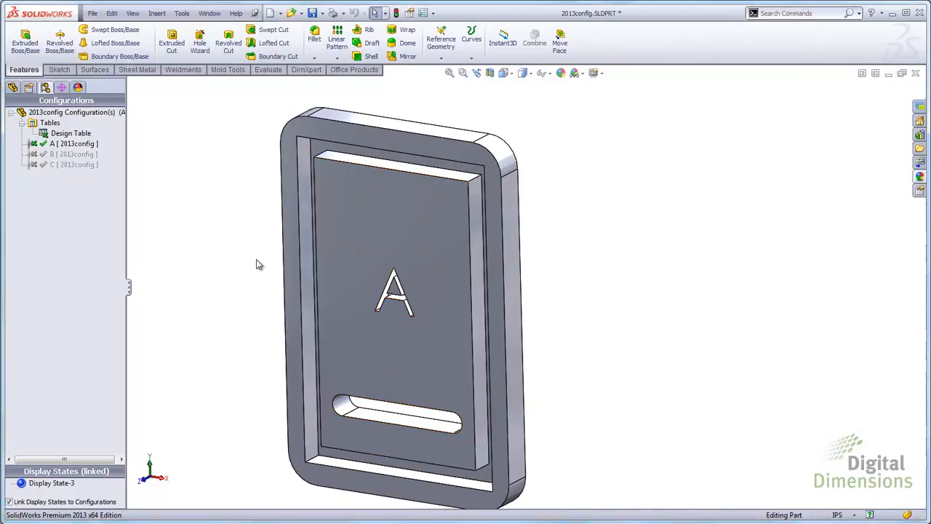
left_click(57, 165)
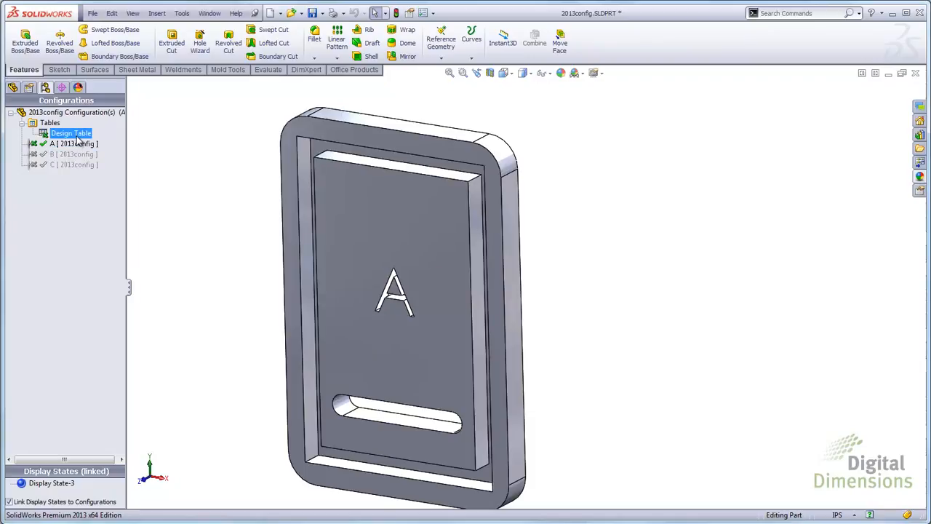
left_click(157, 13)
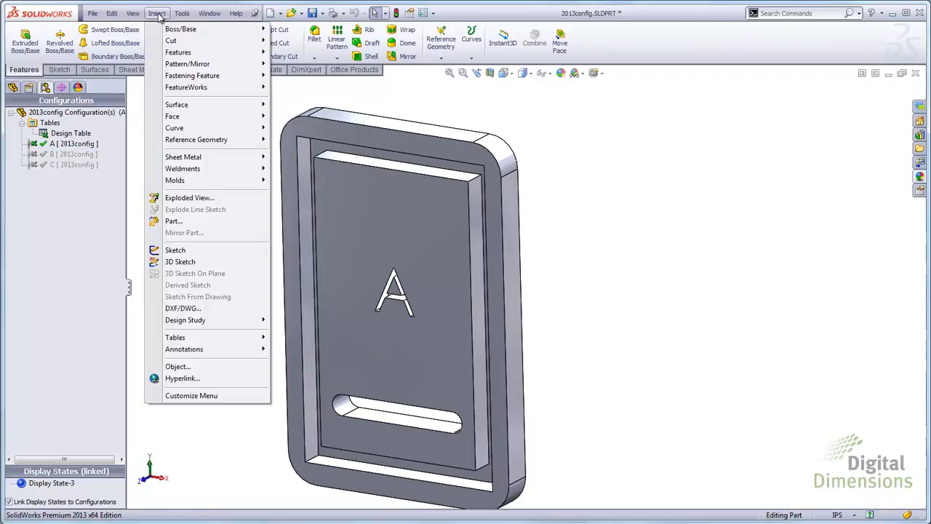
mouse_move(239, 338)
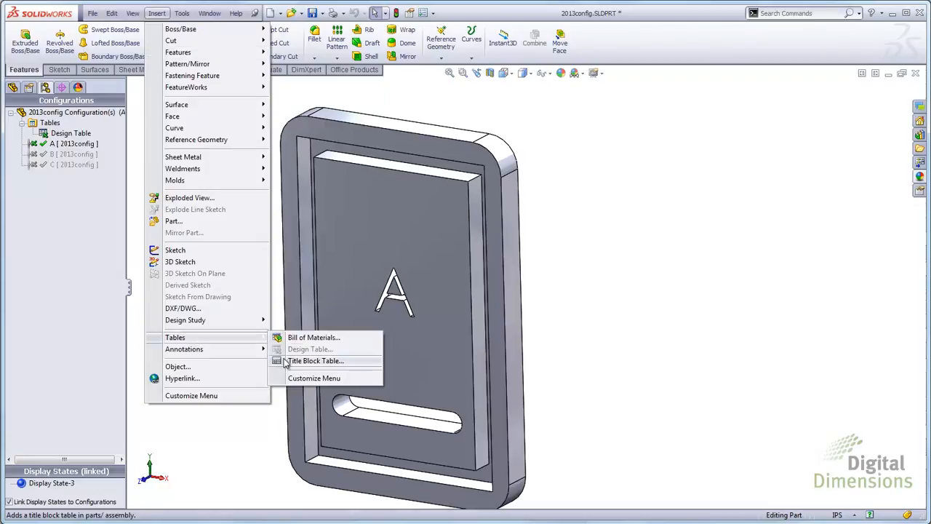
left_click(222, 426)
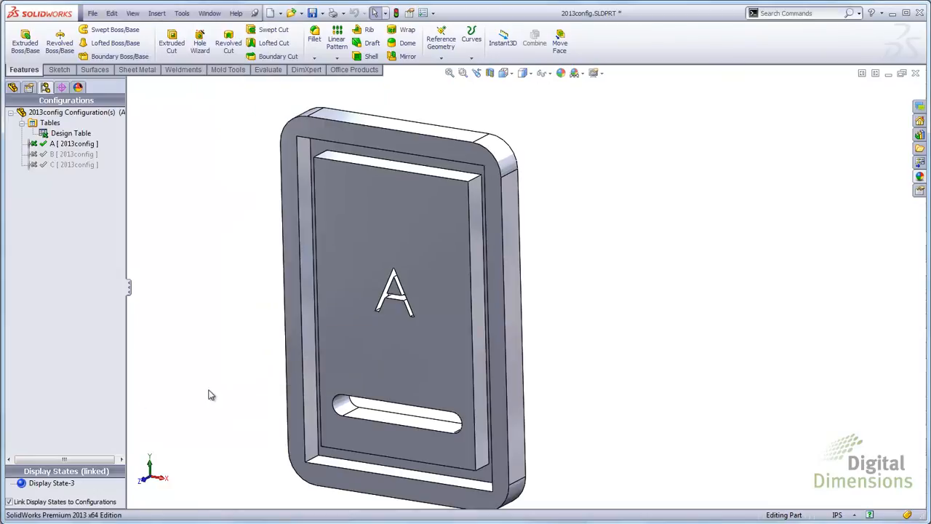
Open the part's existing design table for editing without adding any of the proposed parameters
left_click(74, 155)
left_click(76, 135)
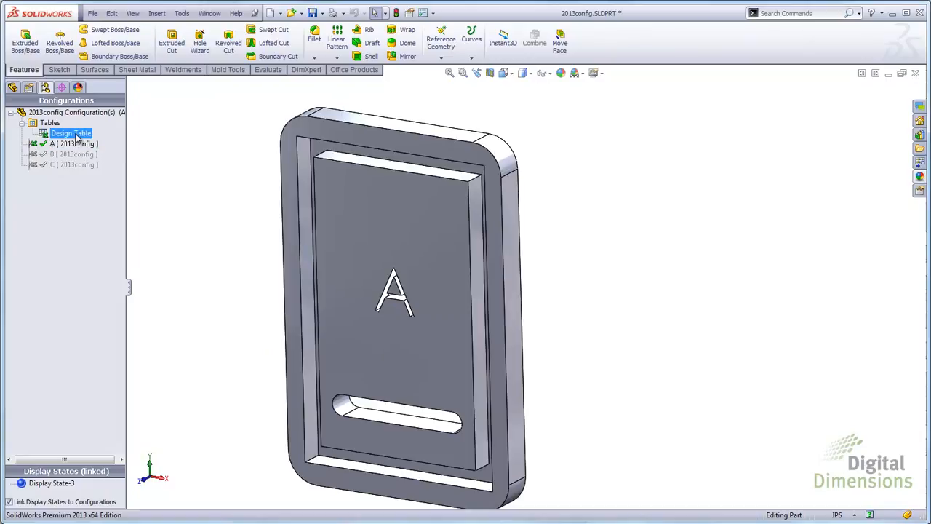
right_click(76, 137)
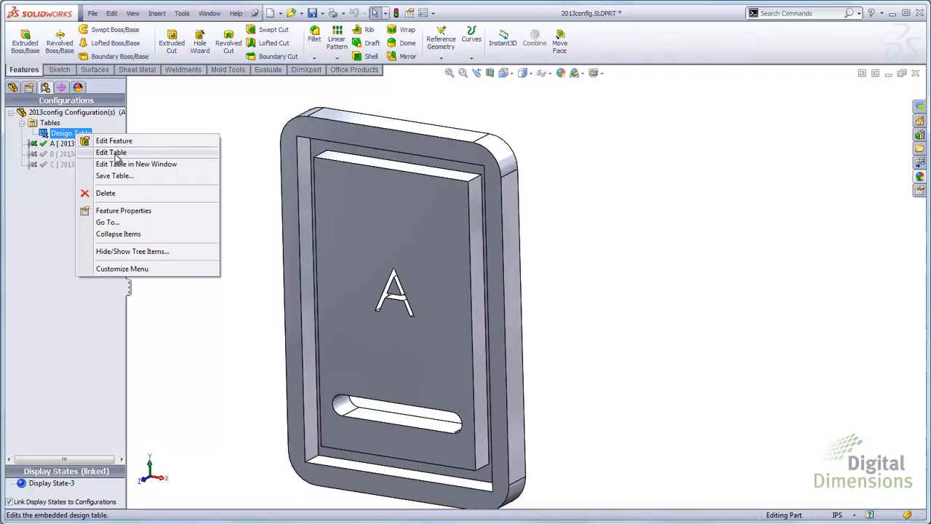
left_click(111, 153)
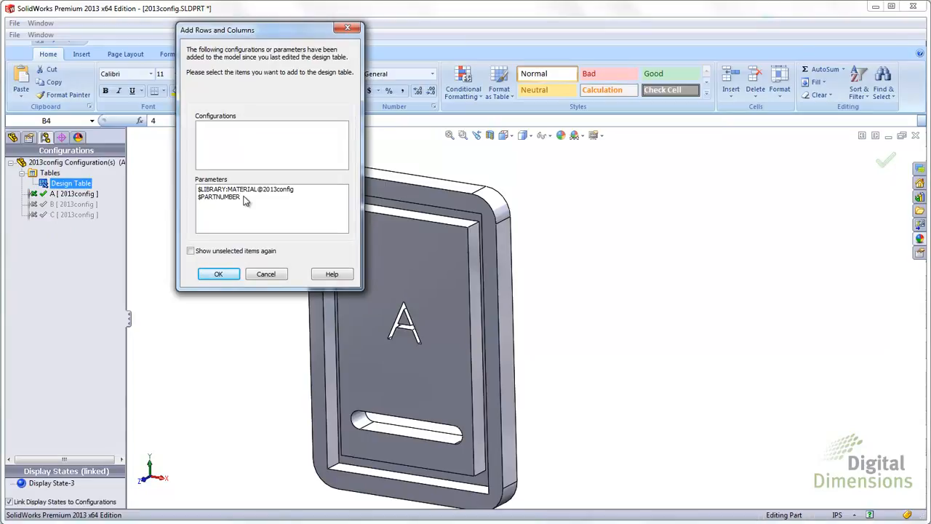
left_click(264, 275)
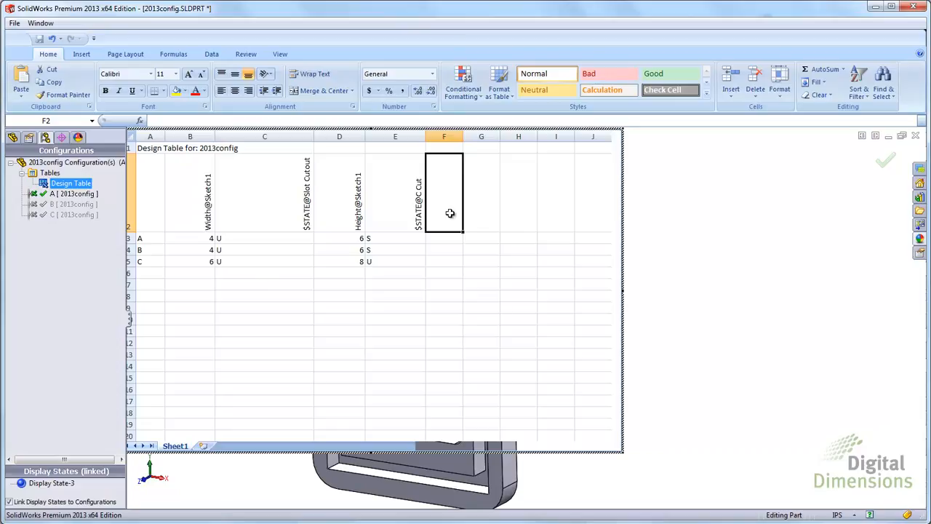
Enter $LIBRARY:MATERIAL@2013CONFIG as the column header in cell F2 and close the design table
left_click(219, 120)
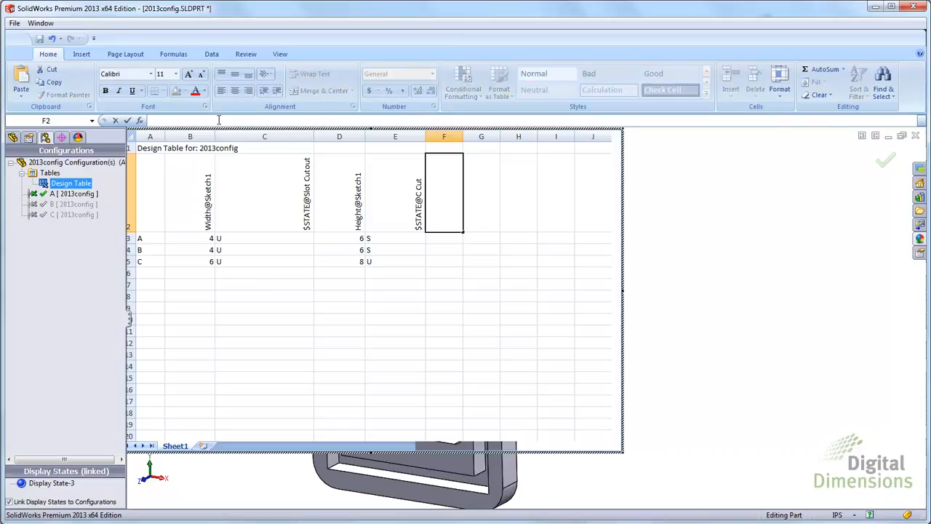
type("$LIBRARY:MATERIAL")
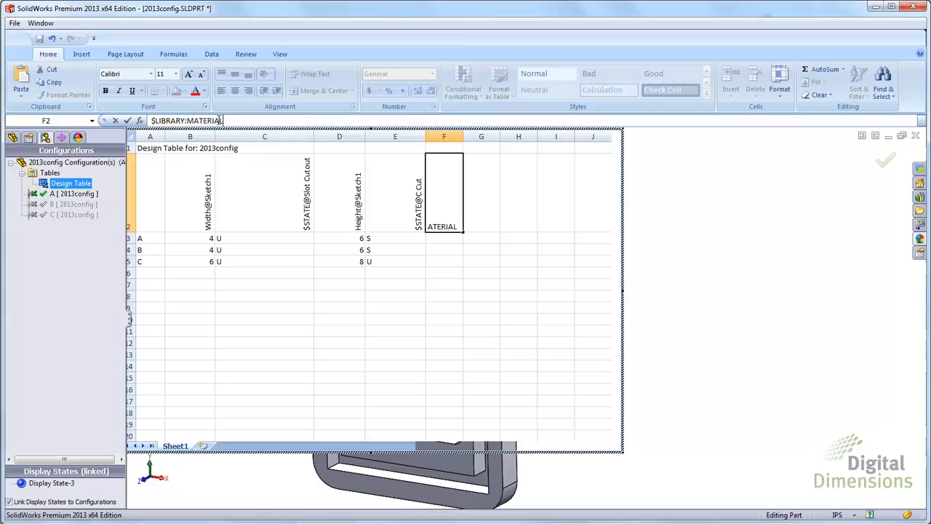
type("@2013CONFIG")
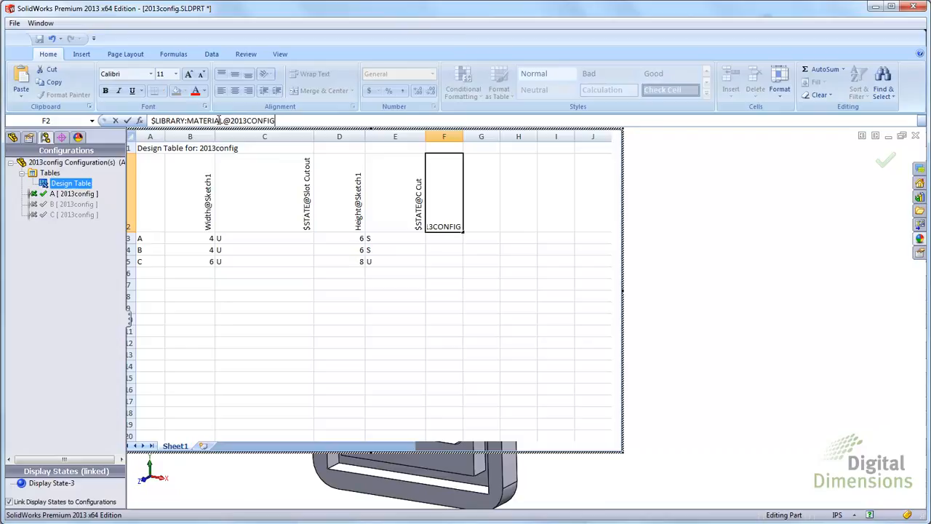
left_click(441, 239)
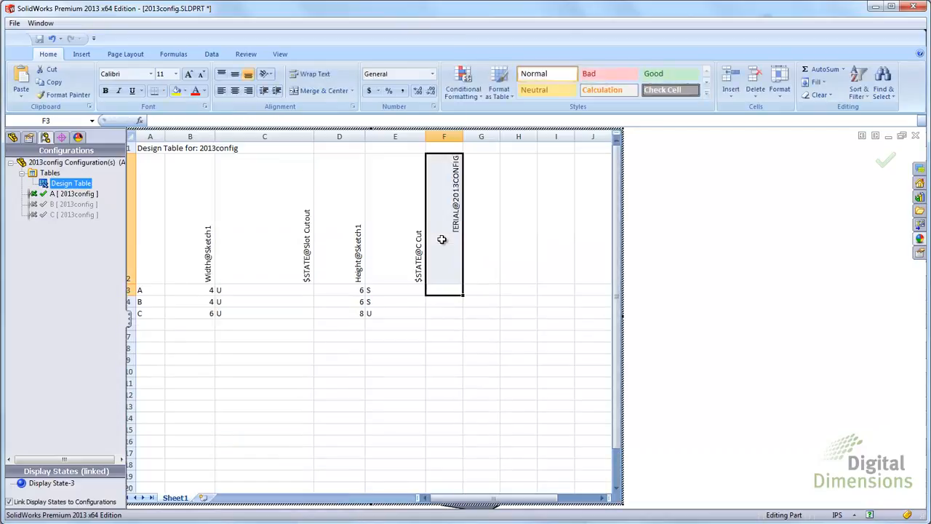
left_click(441, 290)
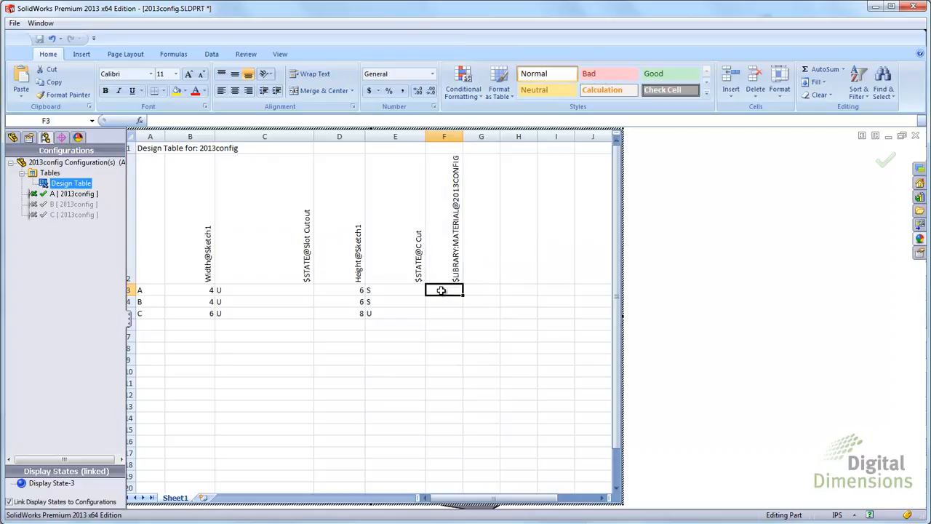
left_click(644, 257)
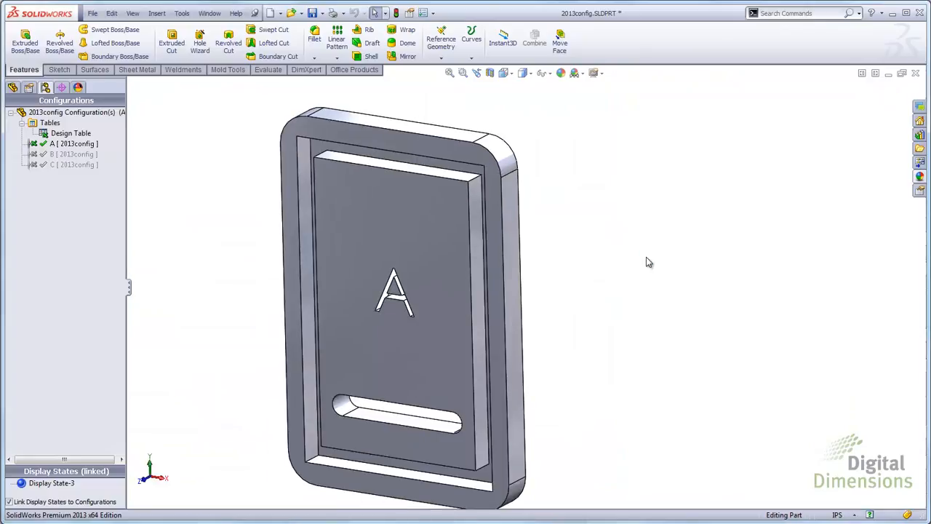
Reopen the design table without adding proposed parameters and set configuration A's material to Cast Alloy Steel
right_click(70, 134)
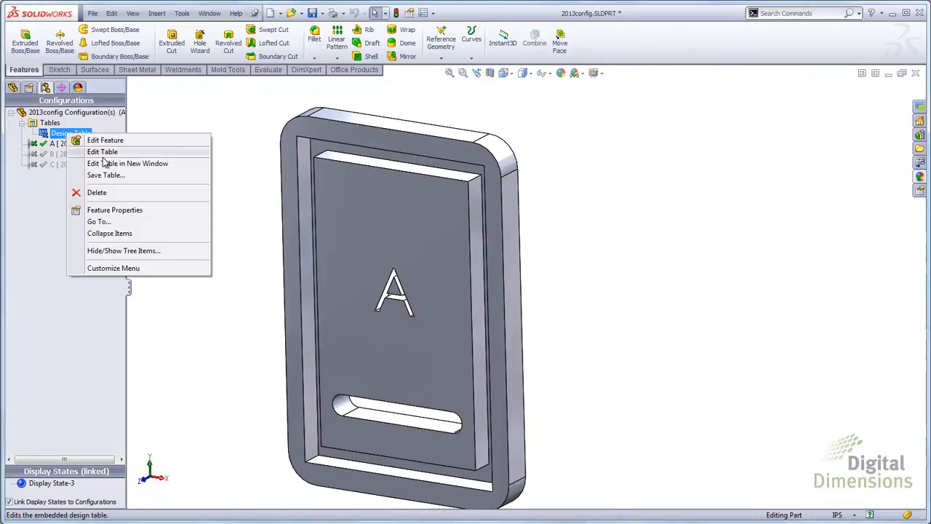
left_click(103, 152)
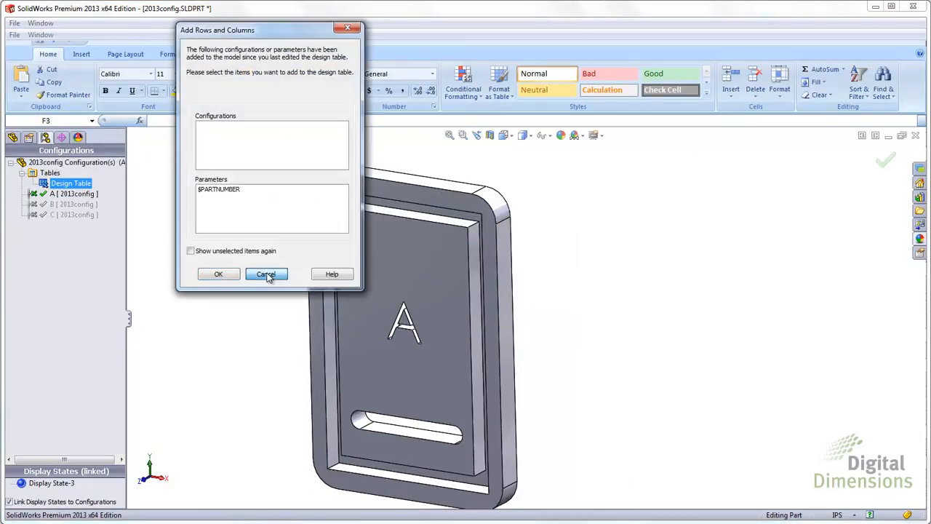
left_click(266, 275)
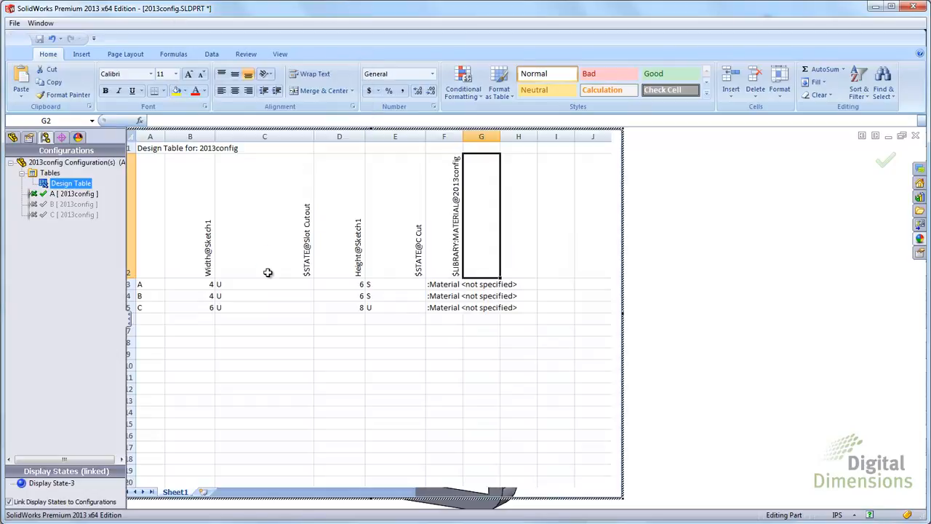
left_click(448, 285)
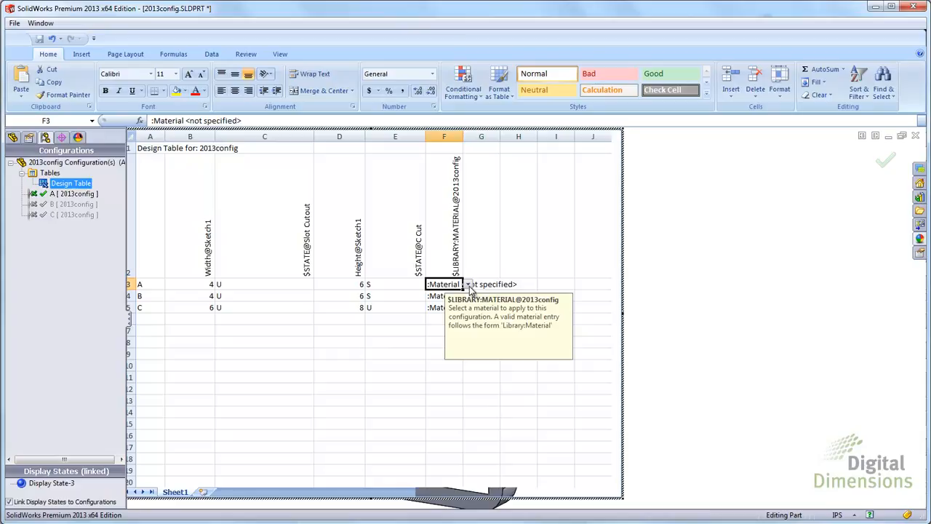
left_click(468, 284)
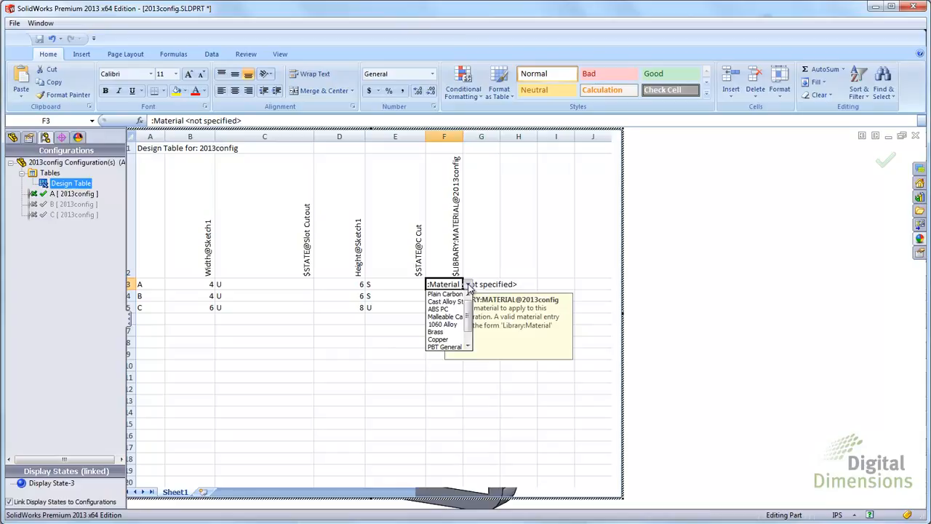
mouse_move(469, 325)
left_mouse_down()
mouse_move(468, 338)
mouse_move(468, 325)
left_mouse_up()
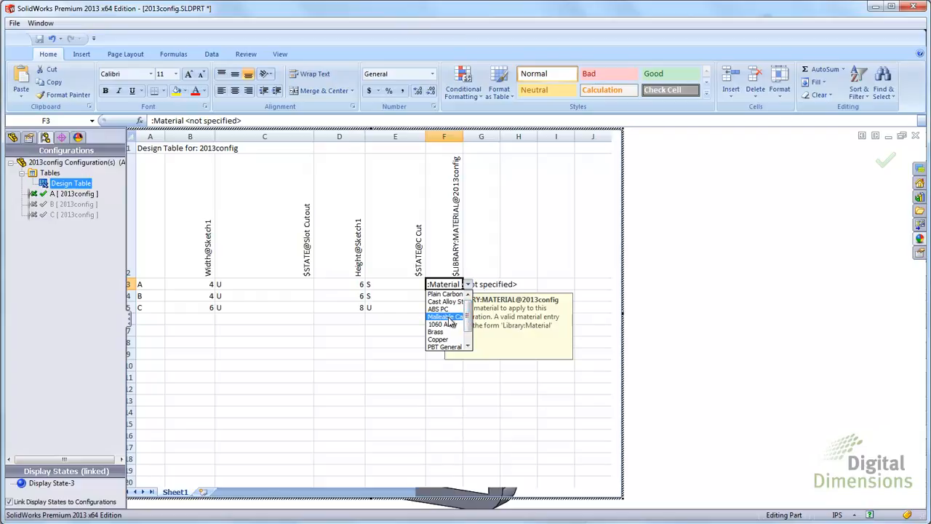
left_click(439, 302)
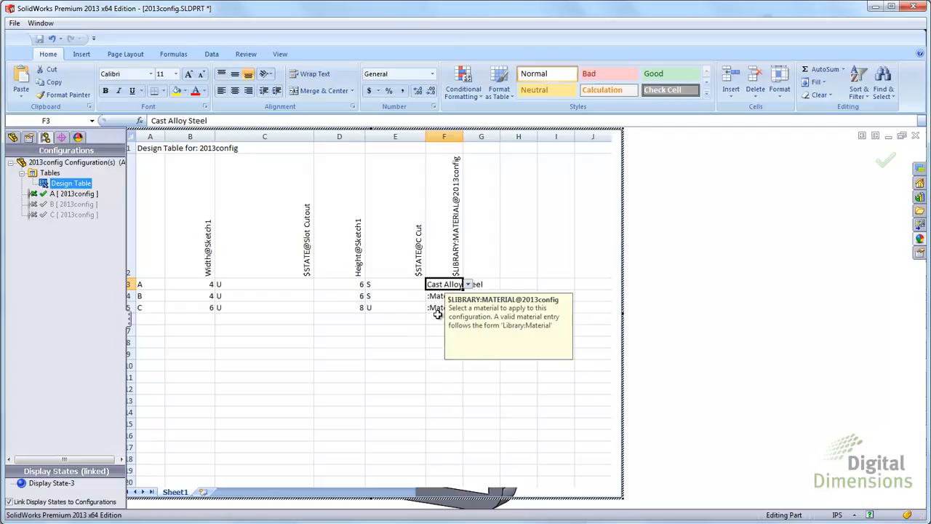
Set configuration B's material to Copper and configuration C's to Brass, and close the design table
left_click(433, 296)
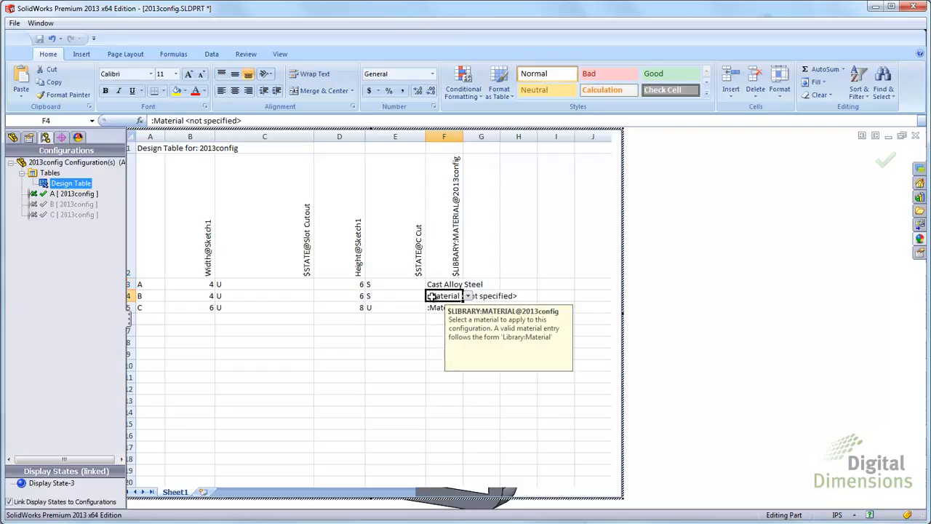
left_click(469, 296)
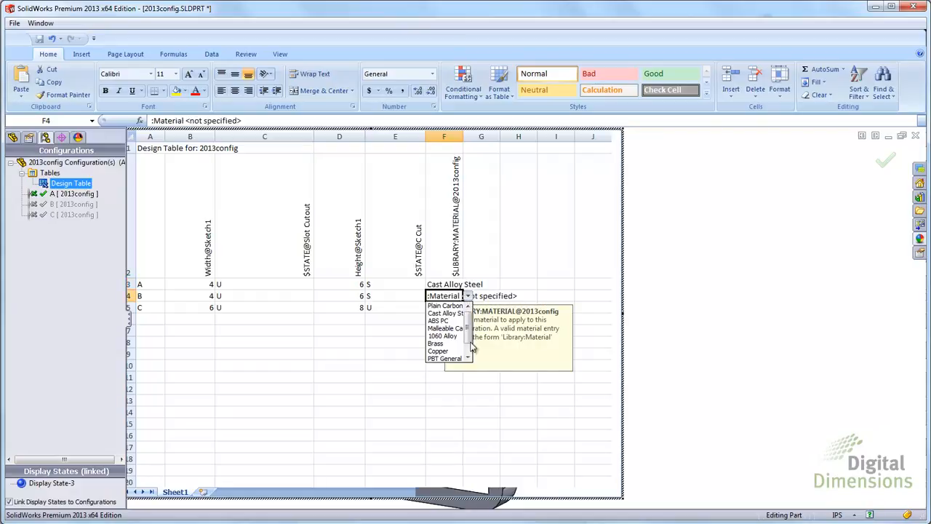
left_click(449, 352)
left_click(437, 308)
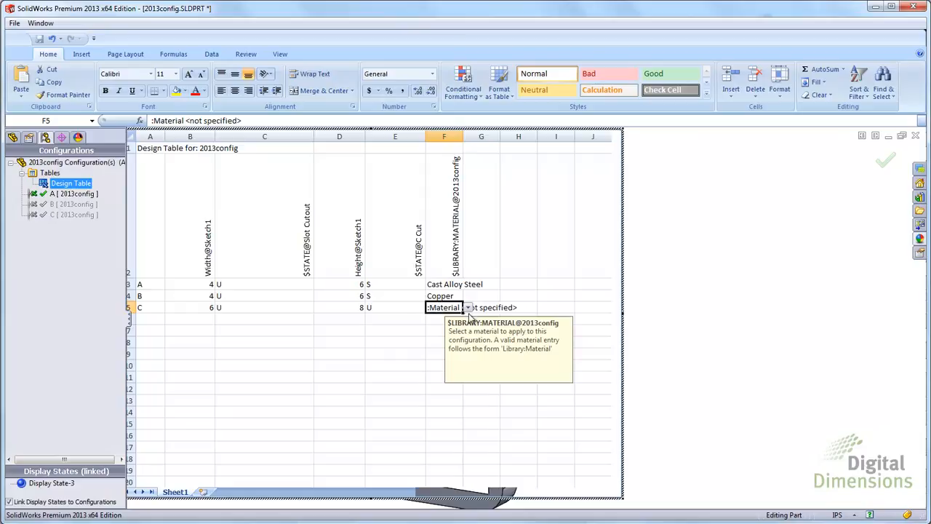
left_click(469, 308)
left_click(442, 352)
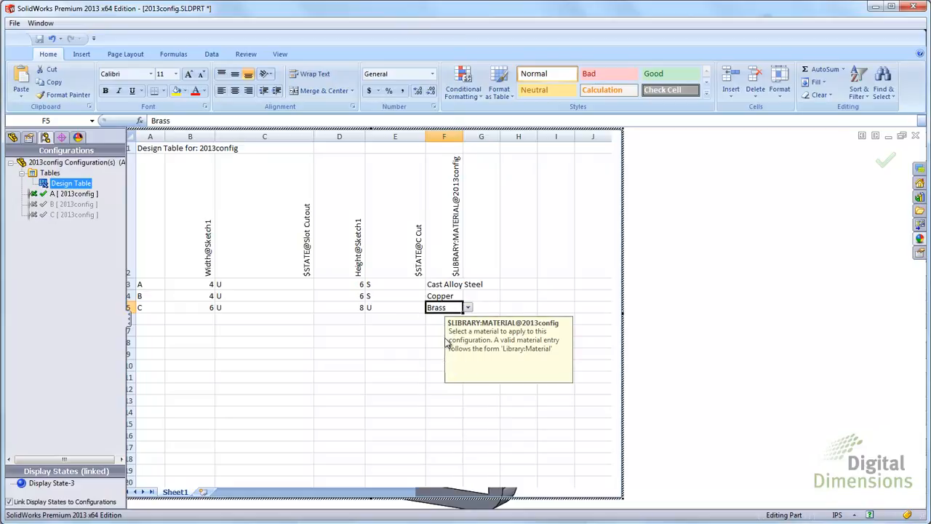
left_click(683, 332)
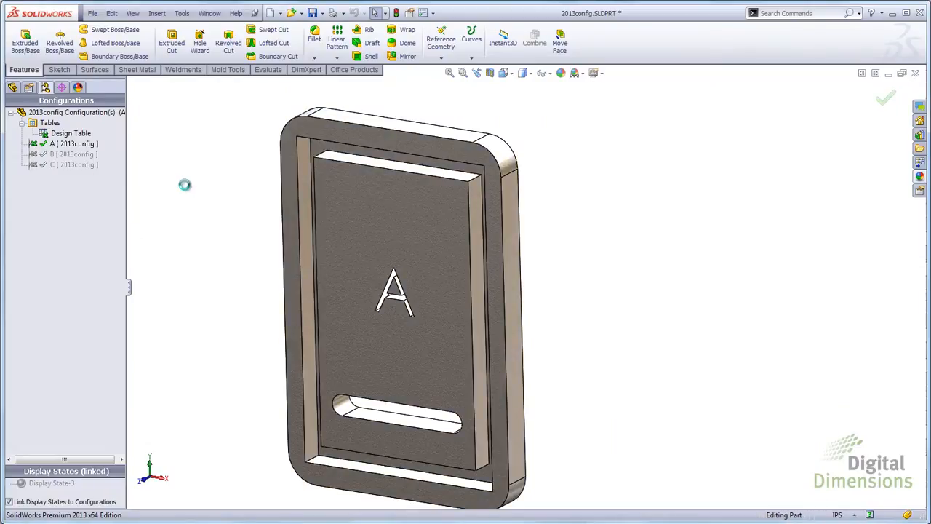
Activate configurations B and C in turn to check their materials on the model, and return to configuration A
left_click(50, 155)
double_click(49, 155)
left_click(45, 166)
double_click(45, 166)
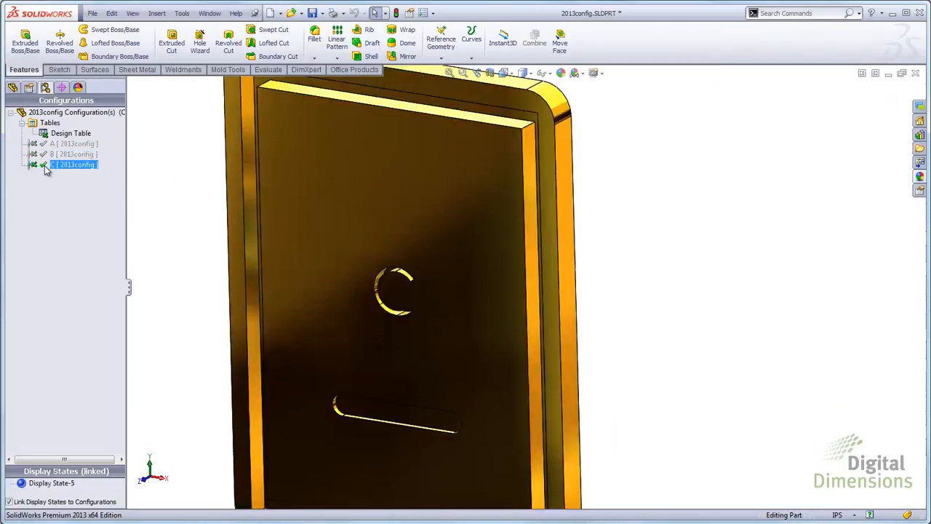
double_click(47, 156)
double_click(45, 145)
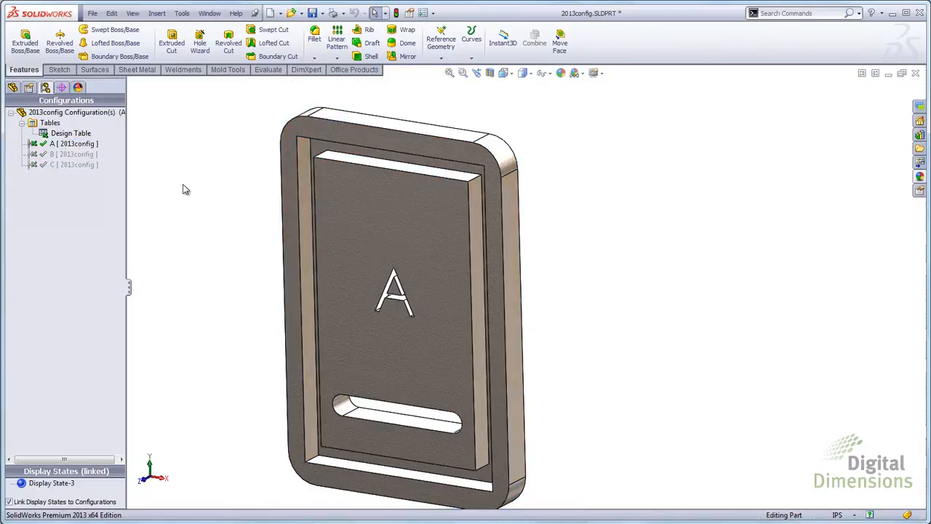
Reopen the design table, delete the entire material column F, and close the table
right_click(64, 139)
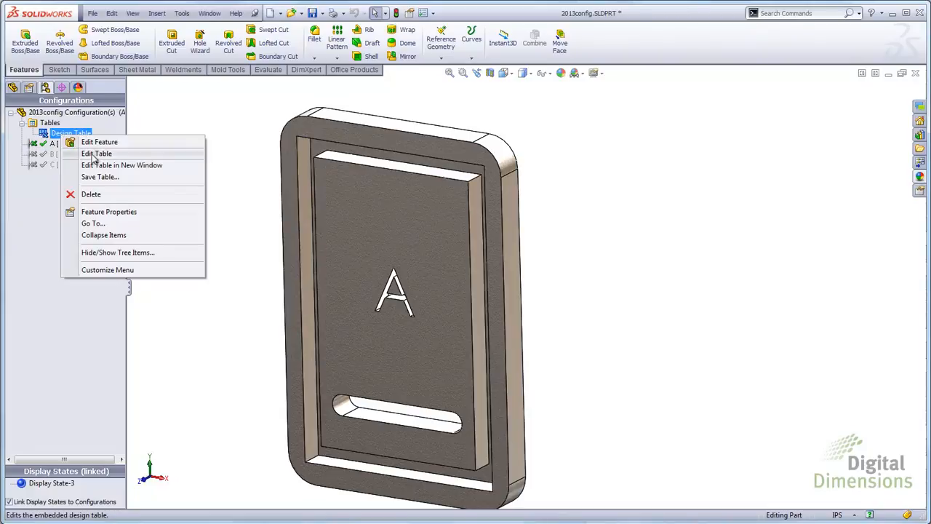
left_click(95, 154)
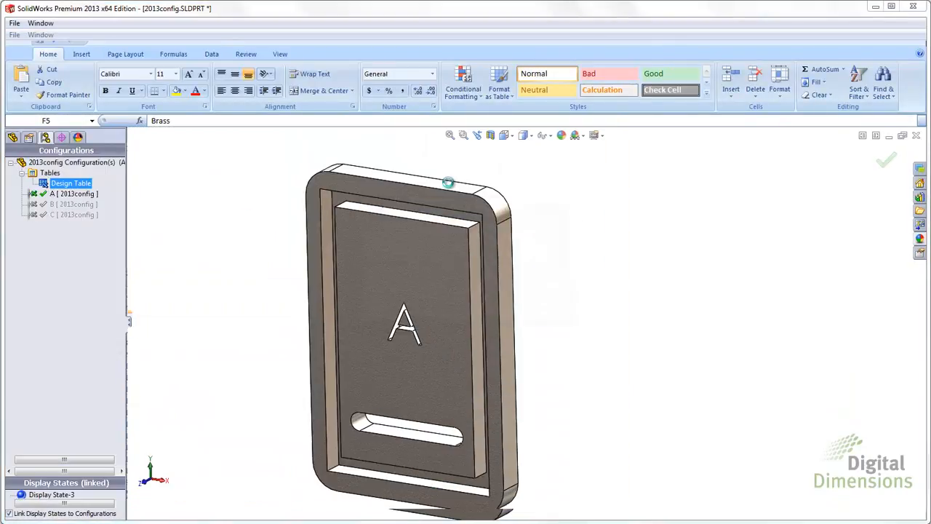
left_click(268, 273)
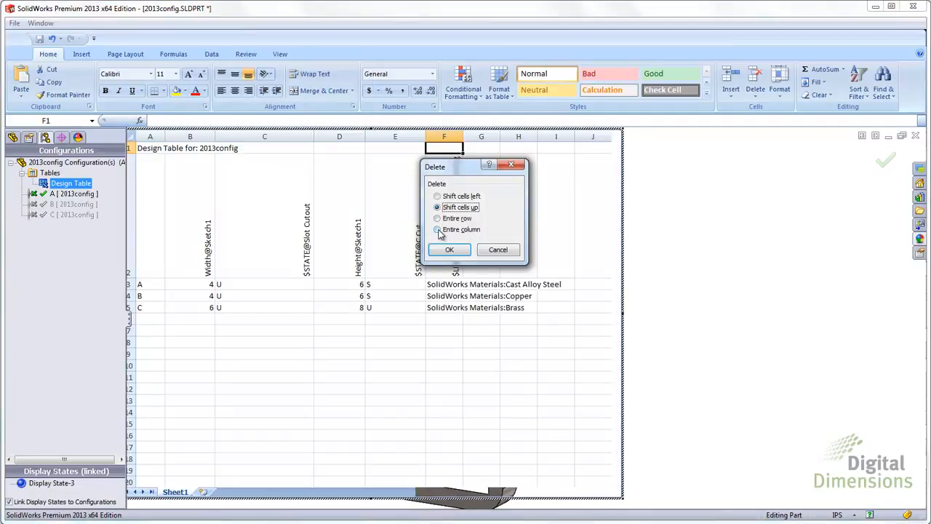
left_click(437, 230)
left_click(446, 250)
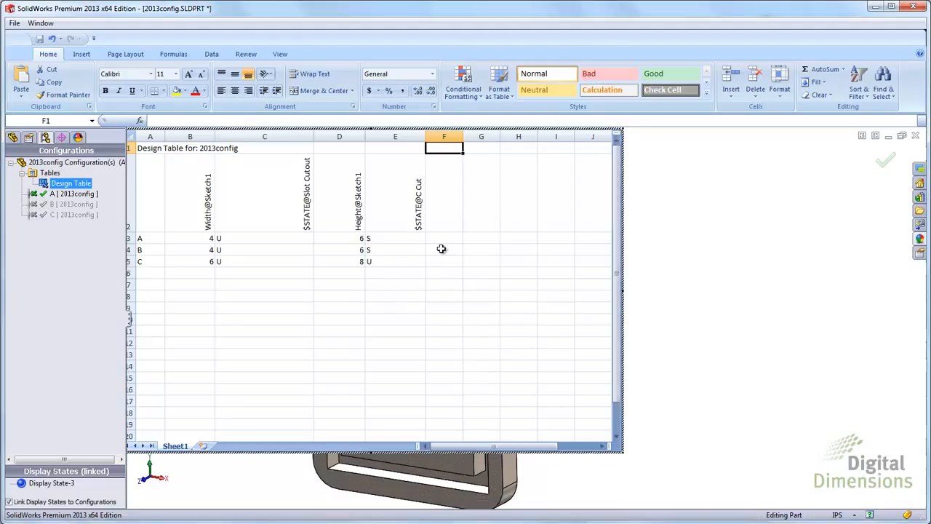
left_click(679, 299)
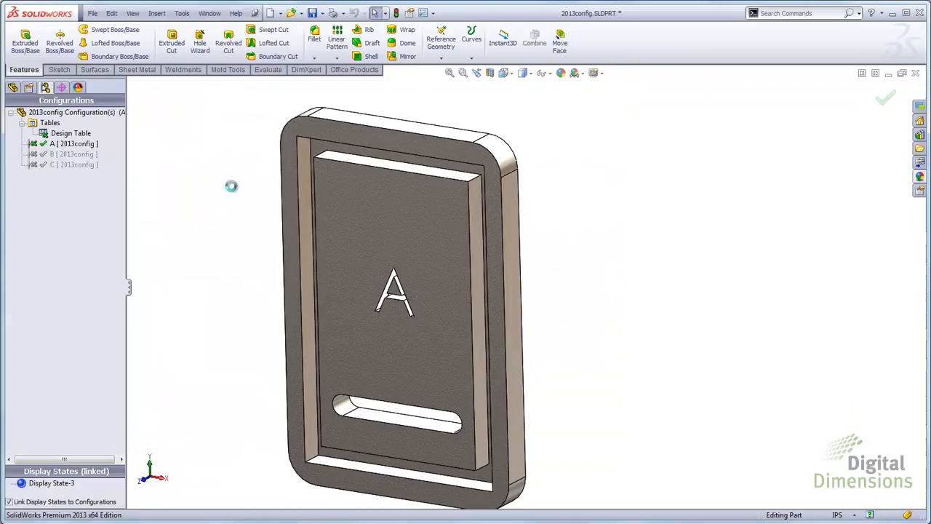
Reopen the design table for editing and add the proposed $LIBRARY:MATERIAL@2013config parameter as a column
left_click(71, 134)
right_click(73, 134)
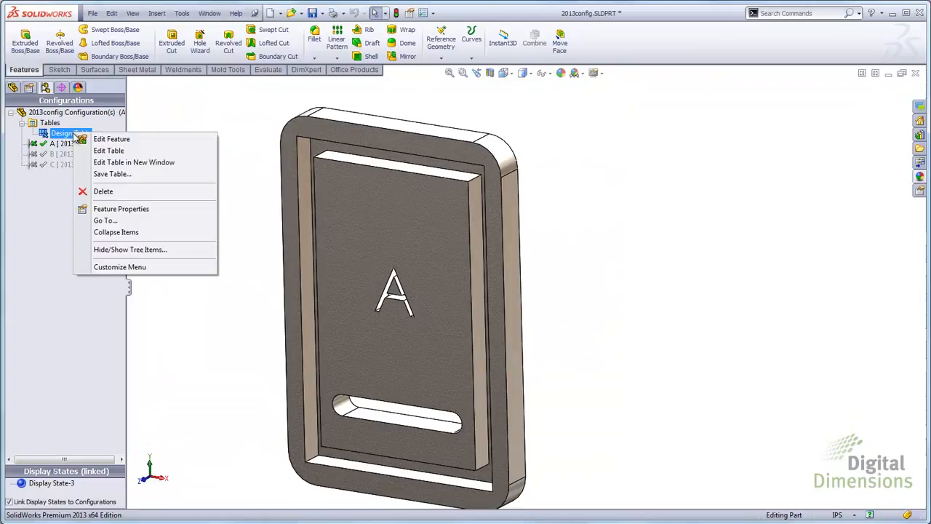
left_click(111, 152)
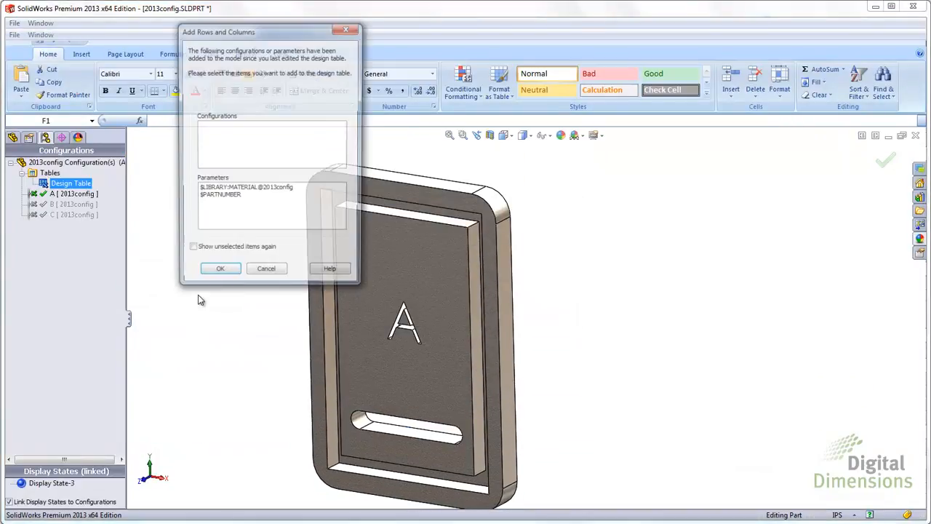
left_click(245, 189)
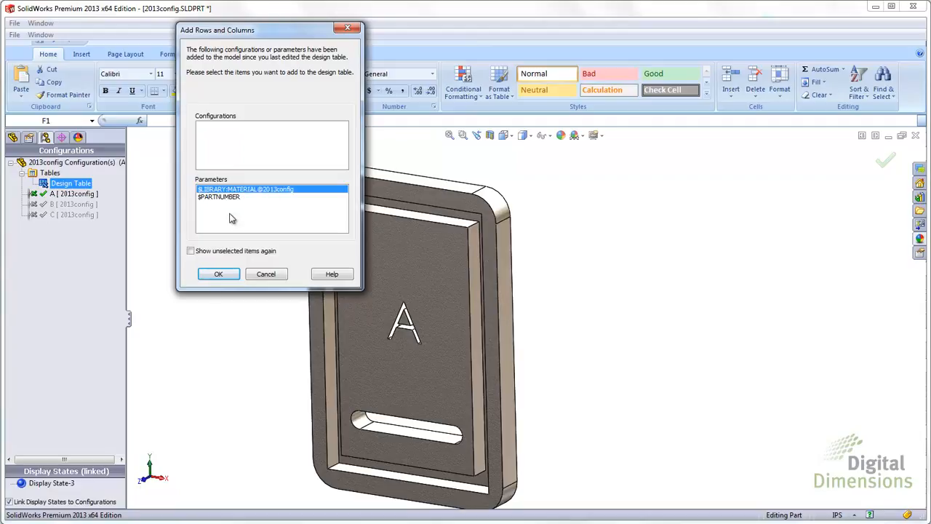
left_click(218, 274)
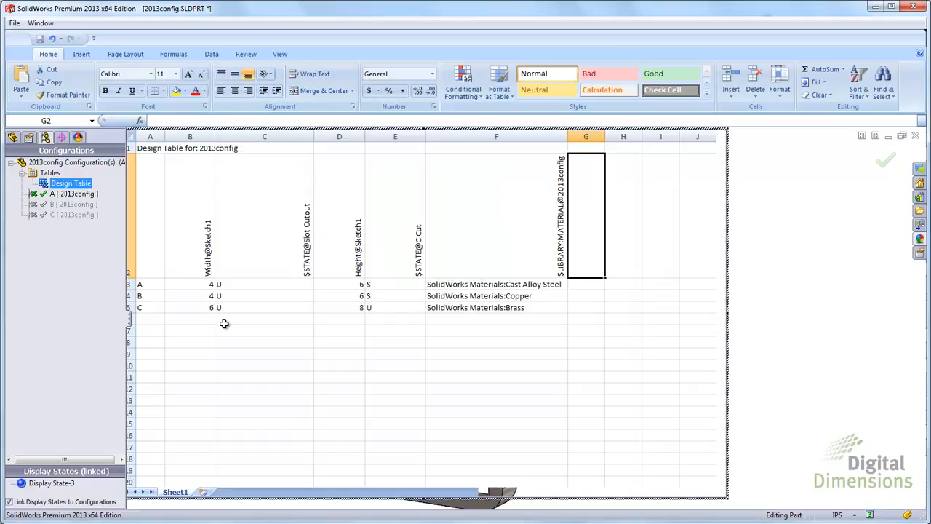
Set configuration A's material to Cast Alloy Steel and configuration B's to 1060 Alloy, and close the design table
left_click(526, 285)
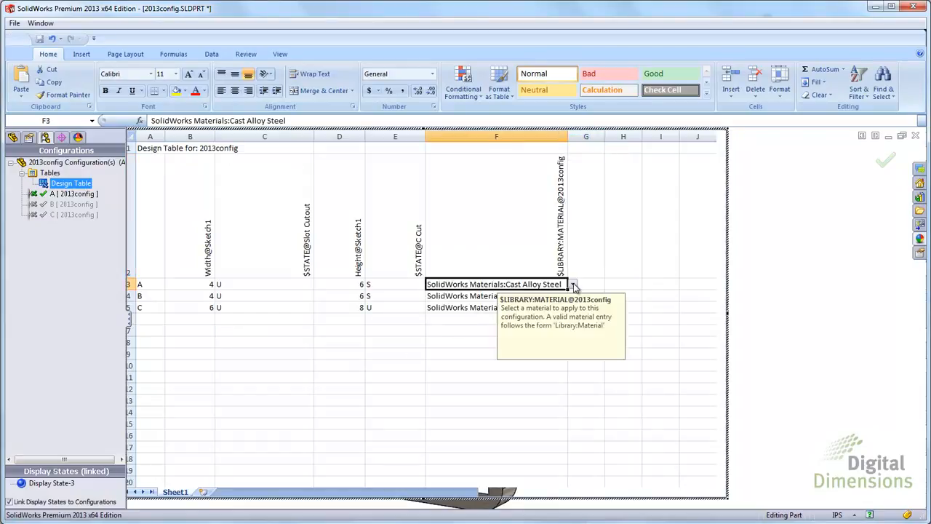
left_click(572, 284)
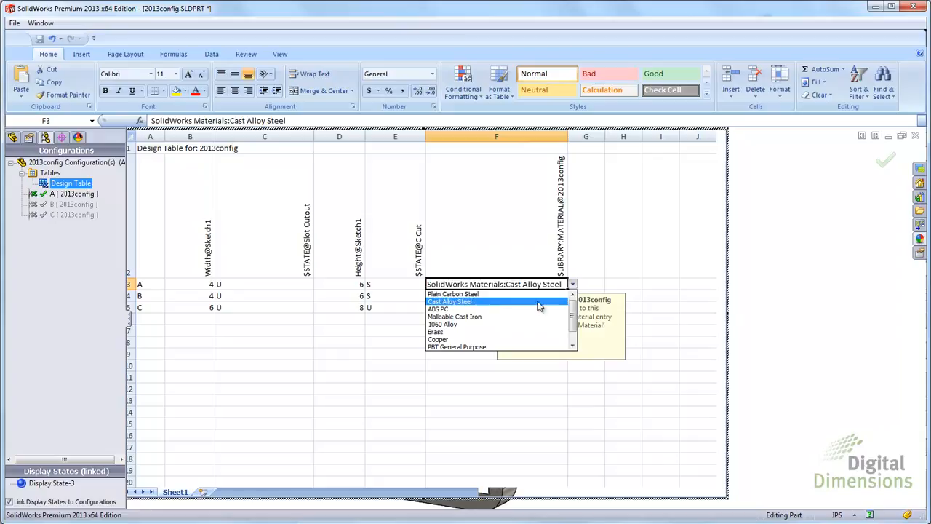
left_click(458, 301)
left_click(469, 297)
left_click(572, 295)
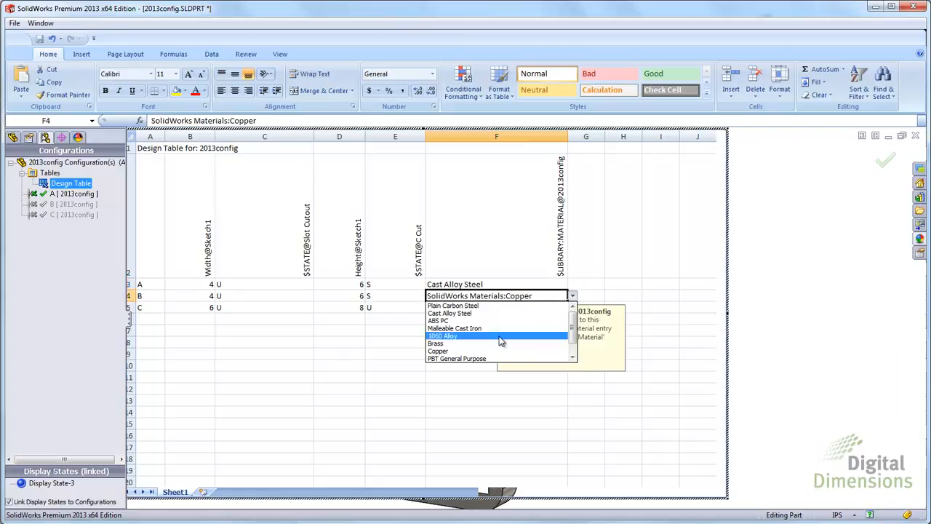
left_click(454, 337)
left_click(768, 364)
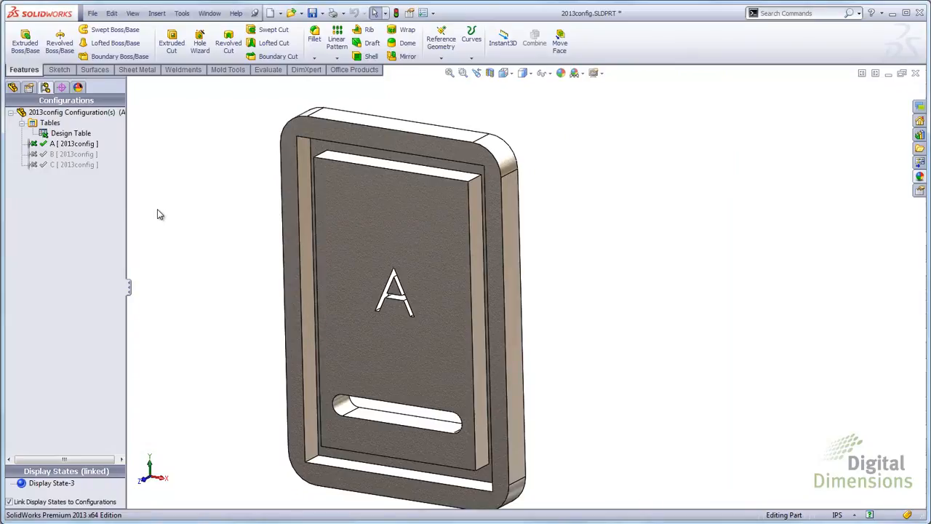
Reopen the design table for editing and slightly widen column A, which holds the configuration names
key("alt")
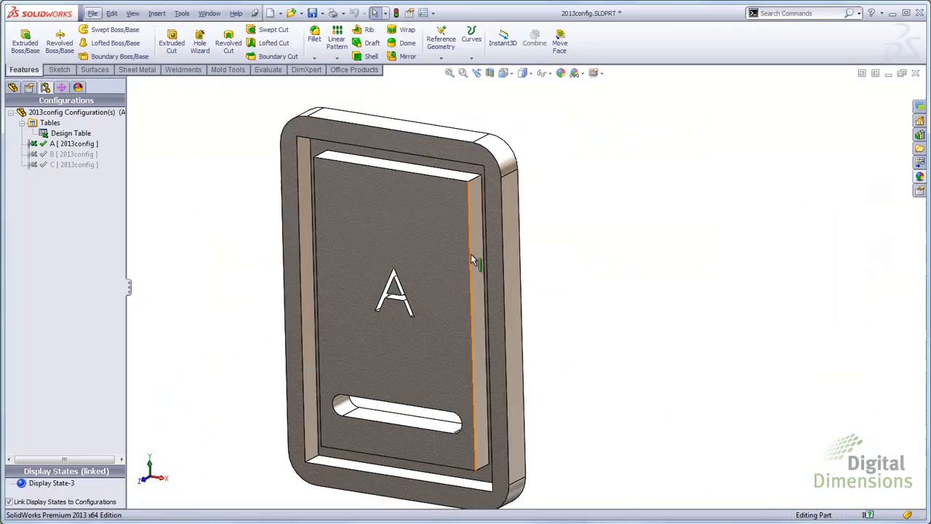
left_click(77, 134)
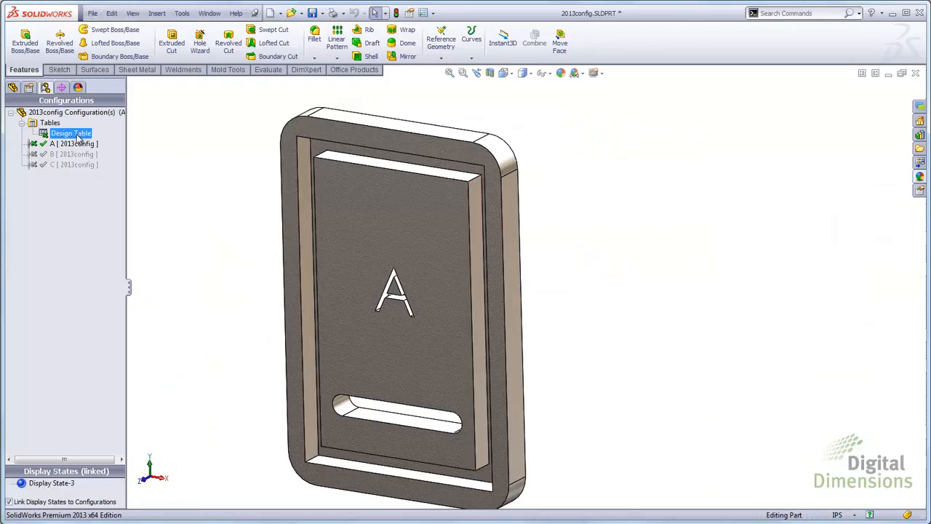
right_click(77, 138)
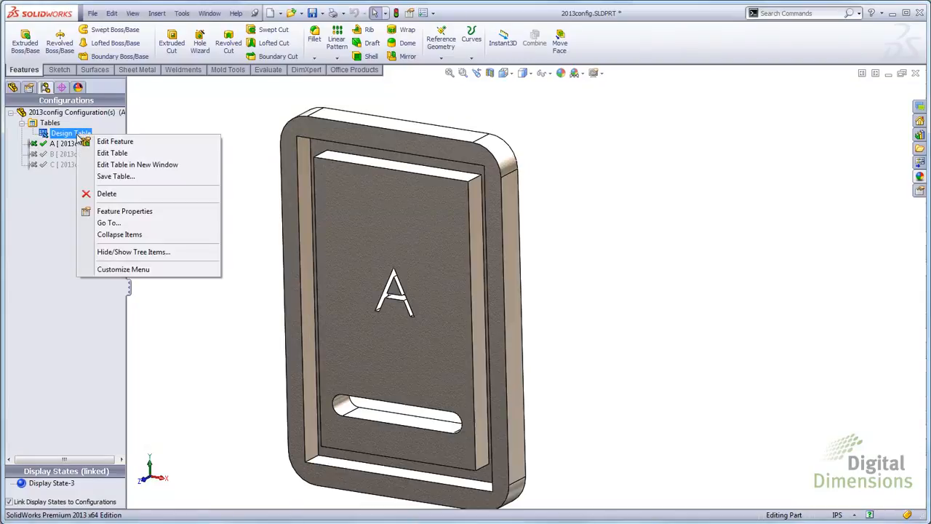
left_click(113, 154)
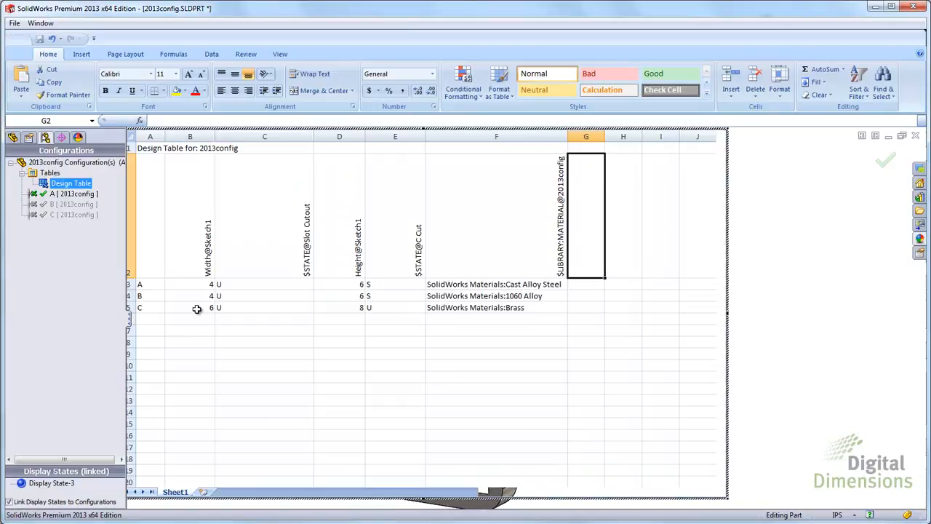
left_click_drag(165, 138, 170, 138)
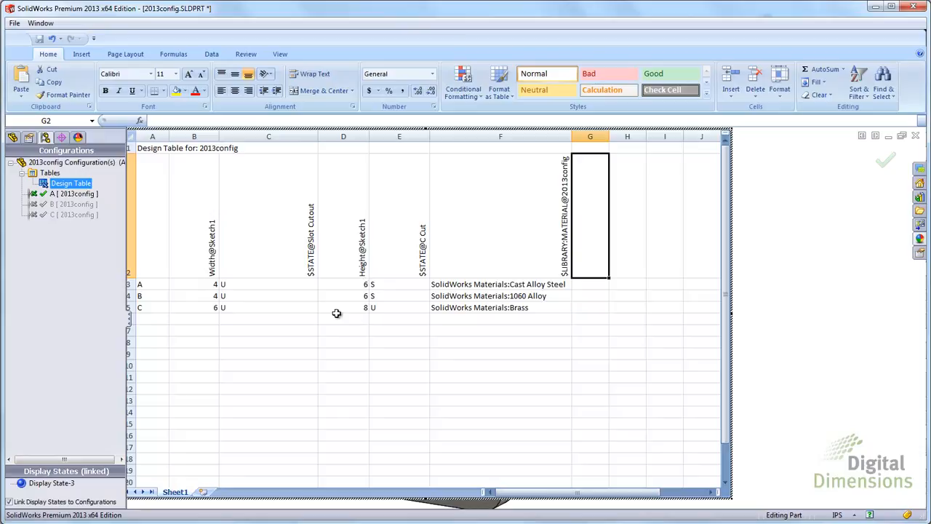
Examine the selectable values for the Slot Cutout state, sketch width, sketch height and C Cut state in the design table
left_click(286, 284)
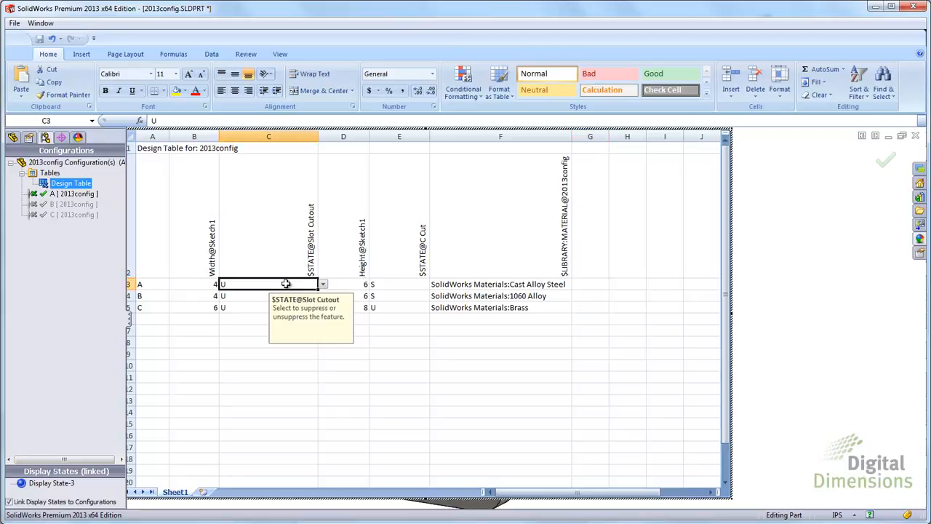
left_click(323, 285)
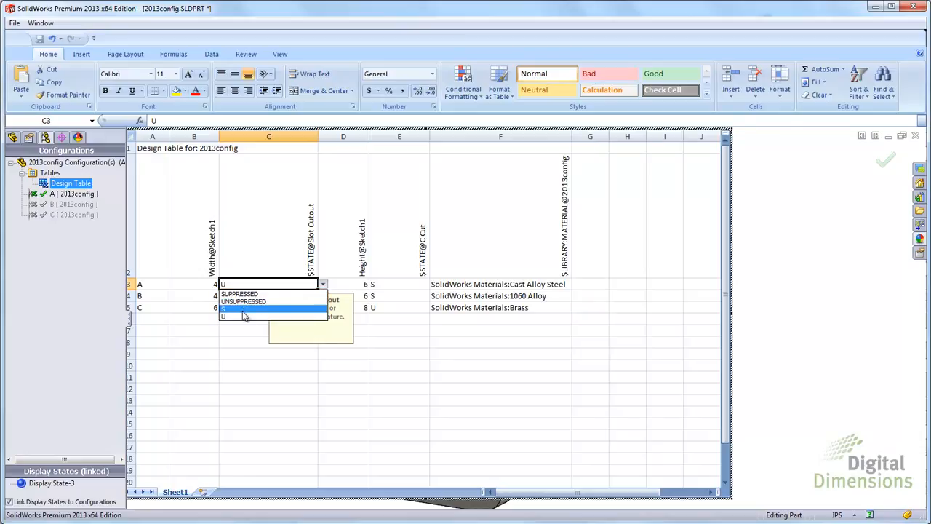
left_click(195, 284)
left_click(195, 283)
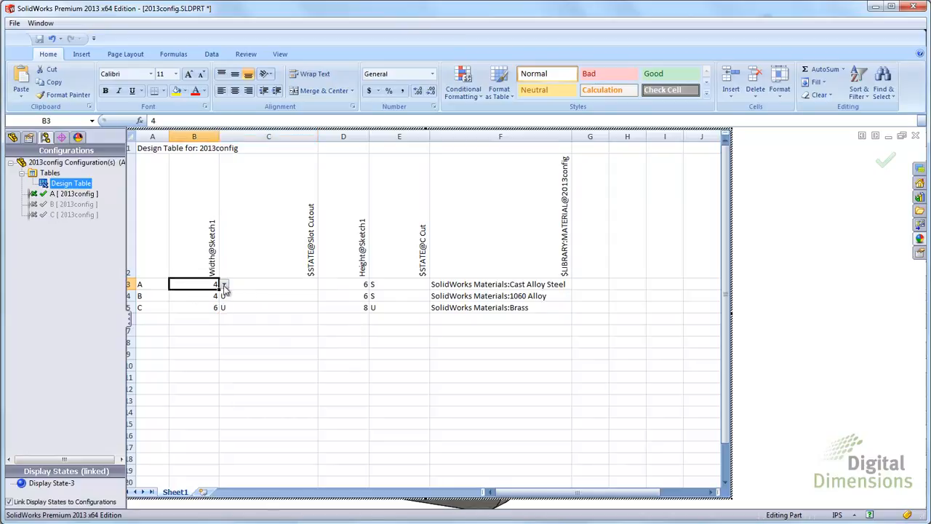
left_click(224, 285)
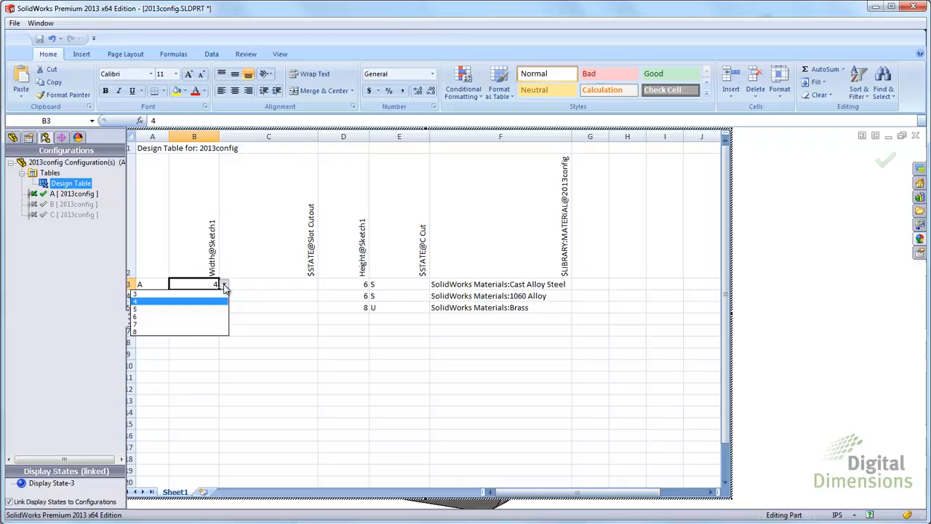
left_click(188, 300)
left_click(362, 284)
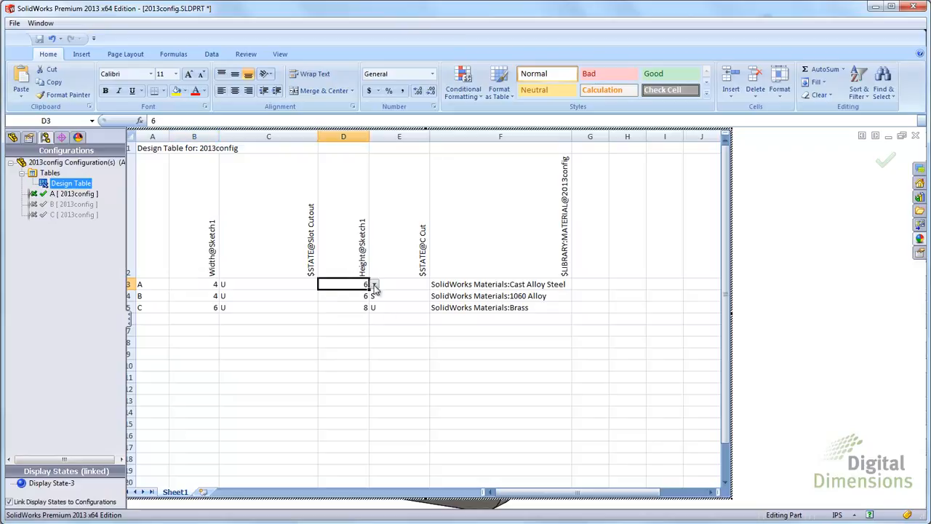
left_click(374, 285)
left_click(338, 285)
left_click(417, 283)
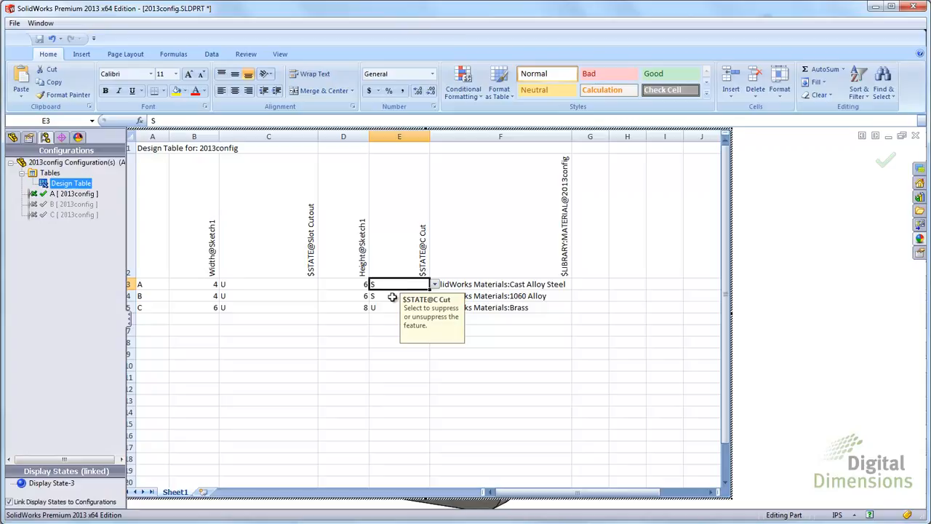
left_click(392, 297)
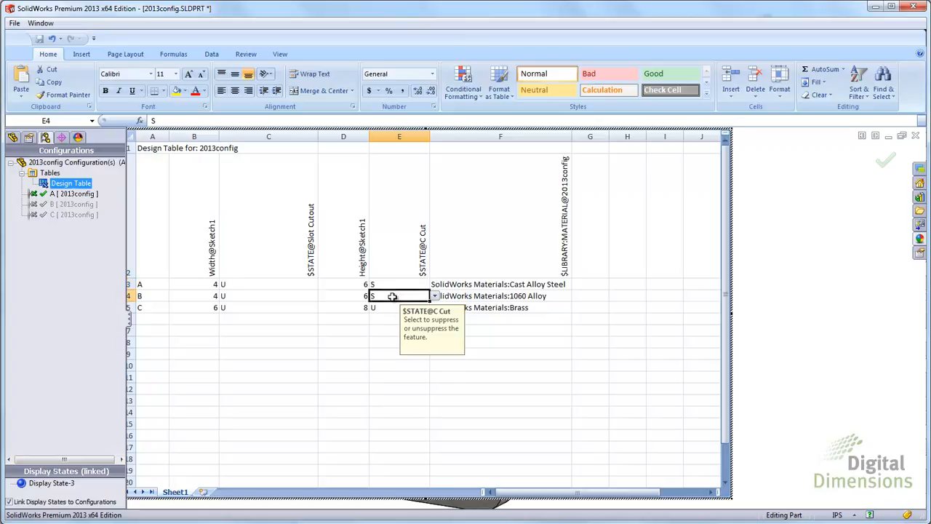
Copy configuration C's complete row into the empty row below and name the new configuration Big c
left_click_drag(138, 306, 458, 316)
right_click(458, 317)
left_click(484, 328)
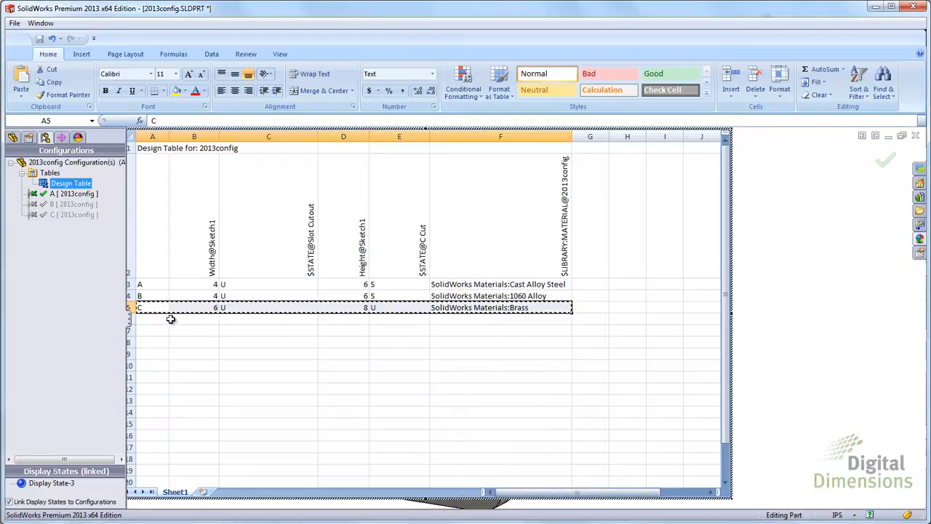
left_click(145, 320)
right_click(146, 320)
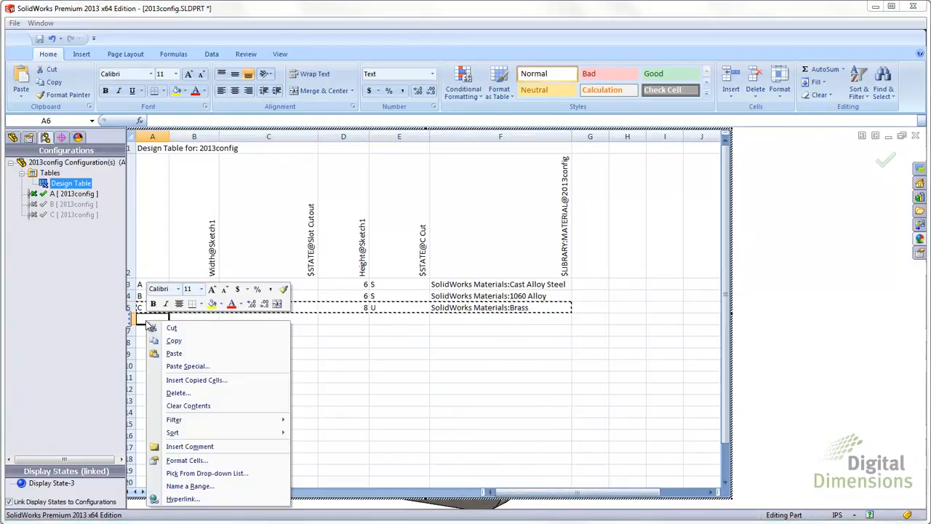
left_click(174, 354)
type("b")
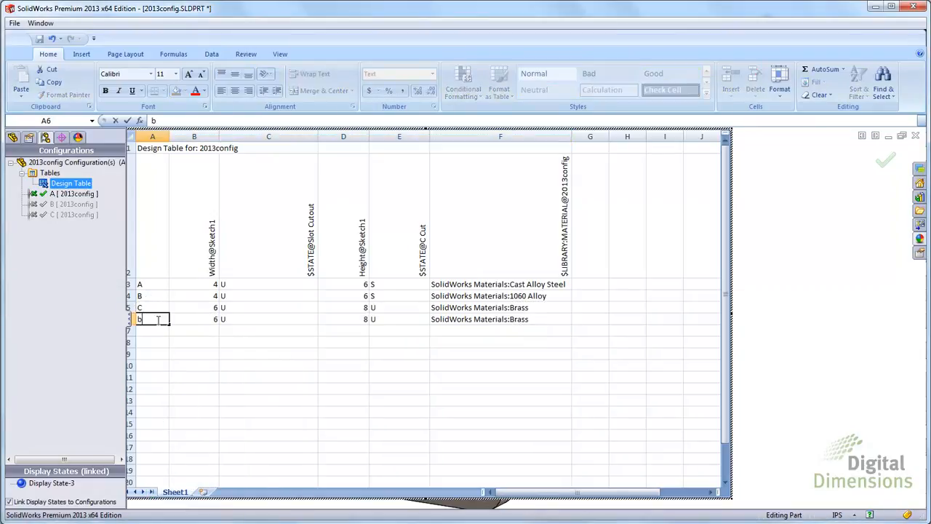
type("lG ")
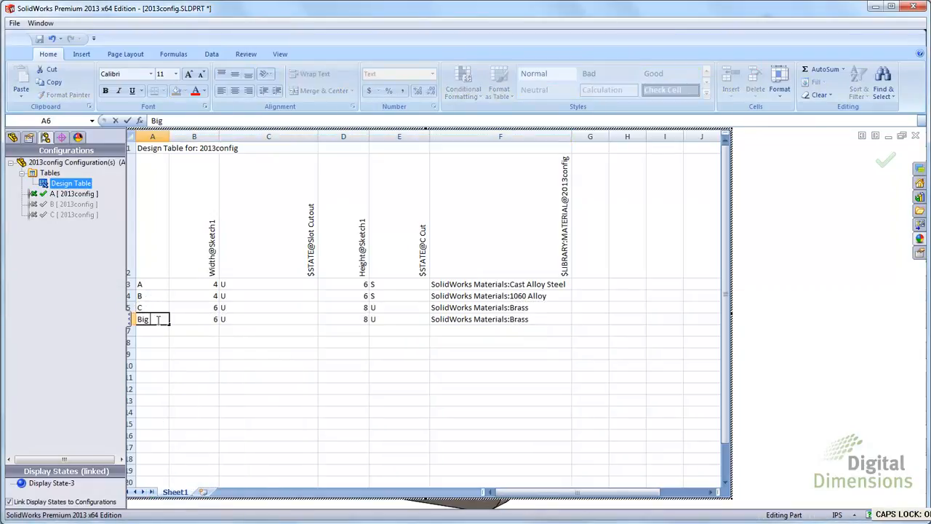
type("c")
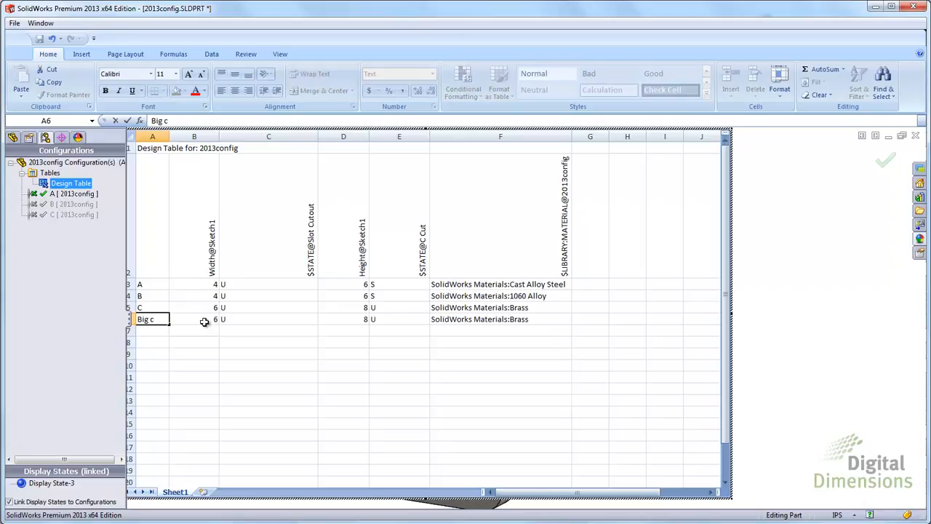
Set the Big c configuration's Width@Sketch1 to 8 and its Height@Sketch1 to 10
left_click(205, 320)
left_click(224, 320)
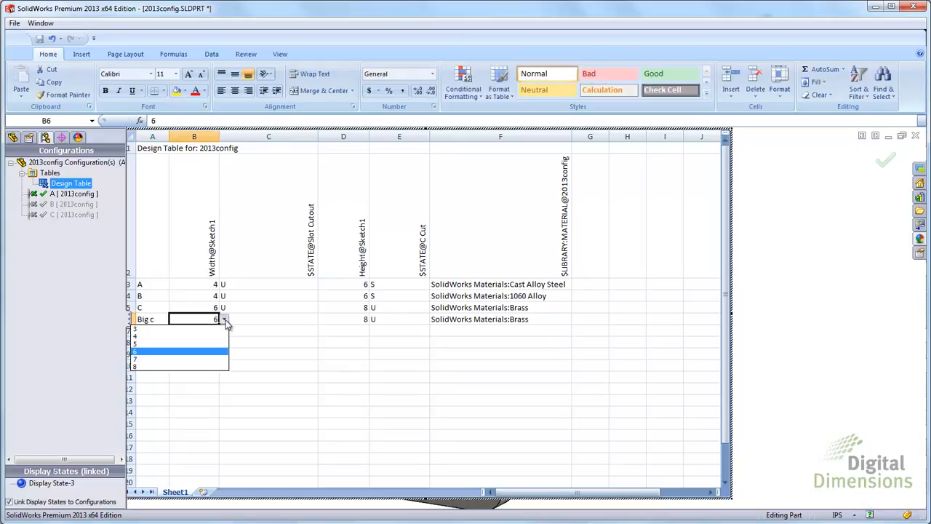
left_click(144, 367)
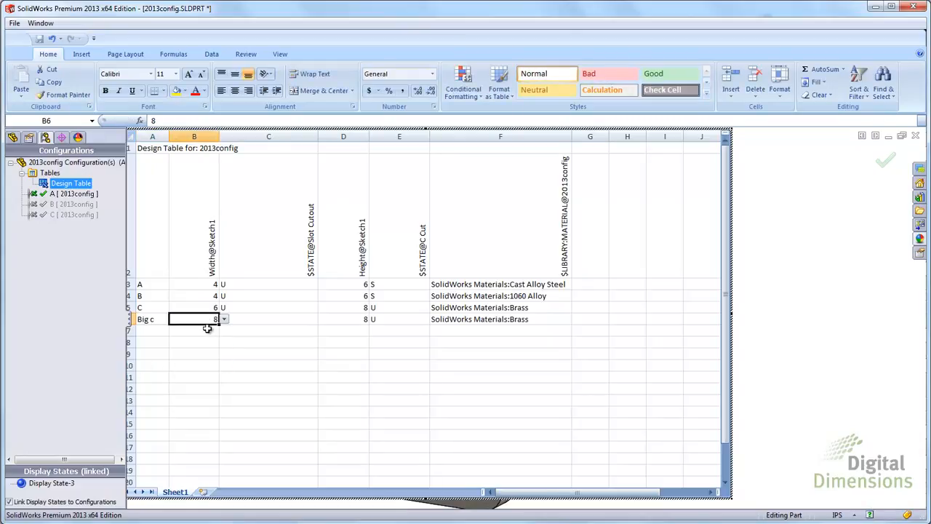
left_click(365, 323)
left_click(373, 320)
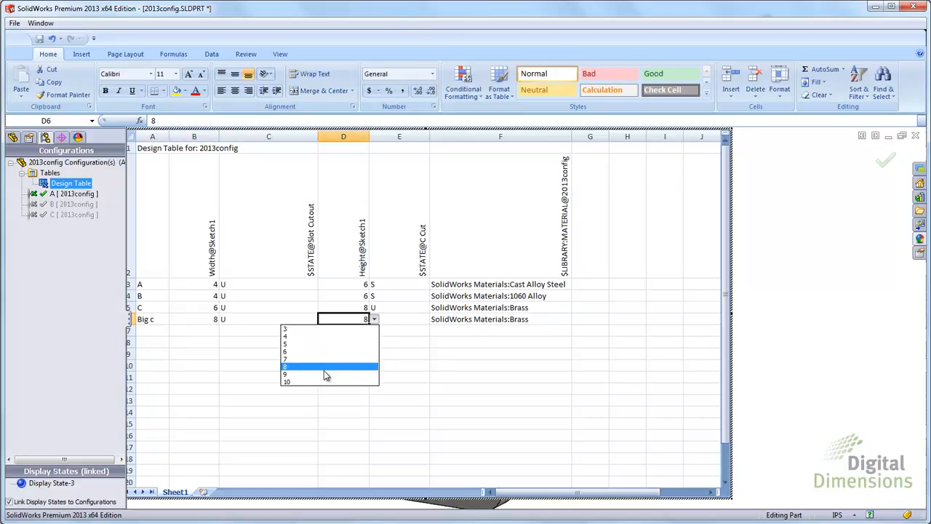
left_click(288, 386)
Set the Big c configuration's material to Copper and close the design table to generate the configuration
left_click(424, 320)
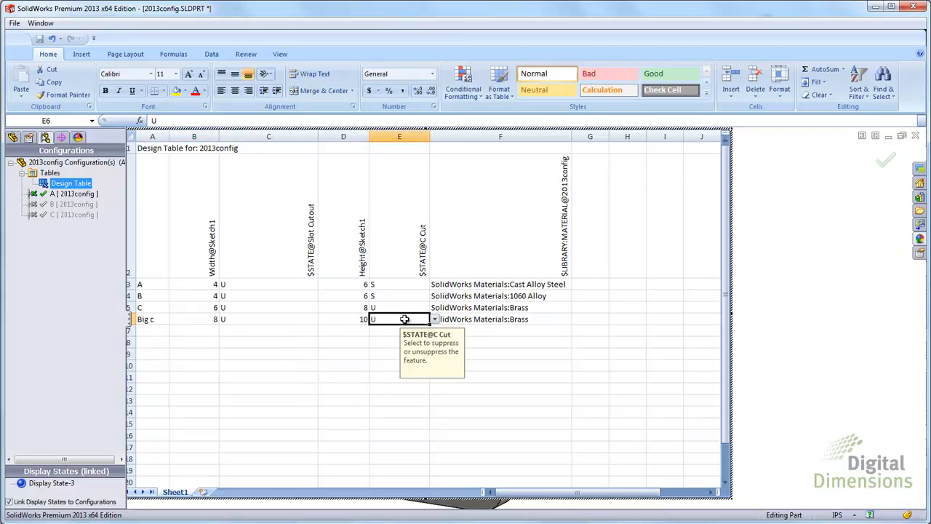
left_click(540, 318)
left_click(576, 318)
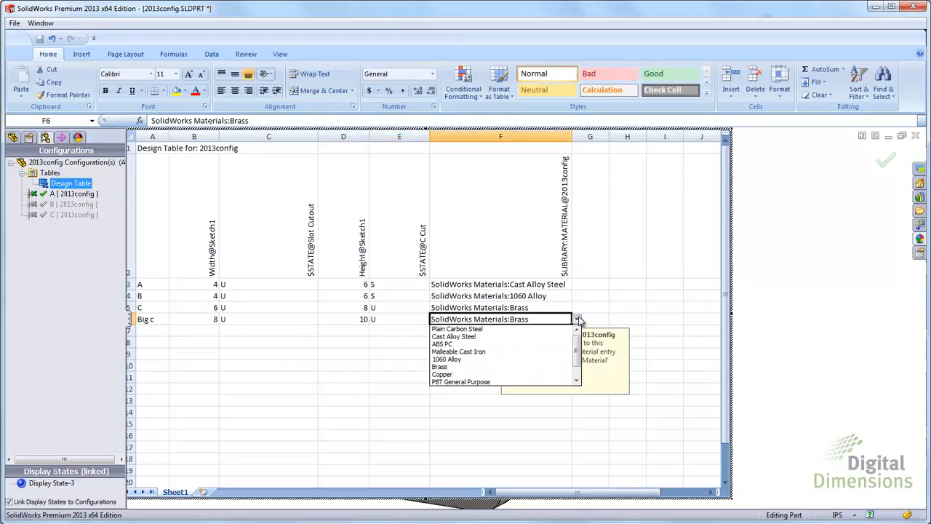
left_click(448, 375)
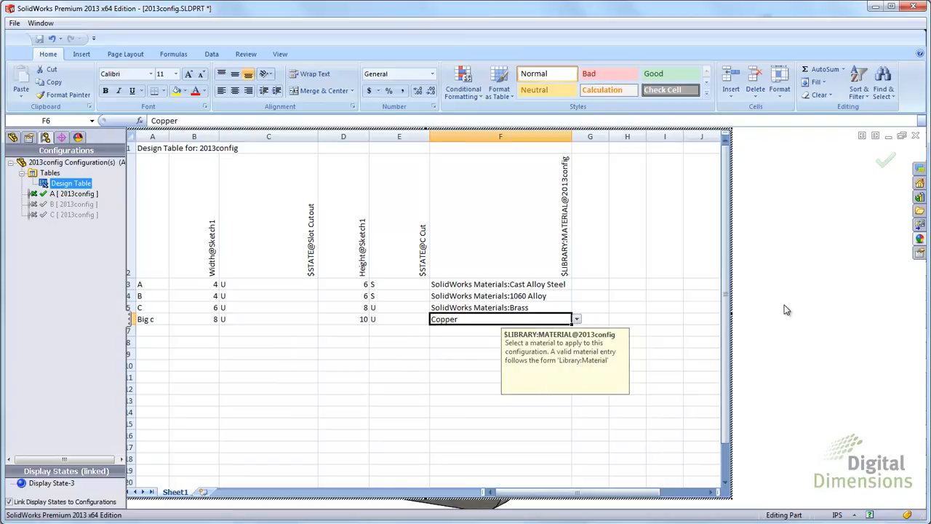
left_click(766, 275)
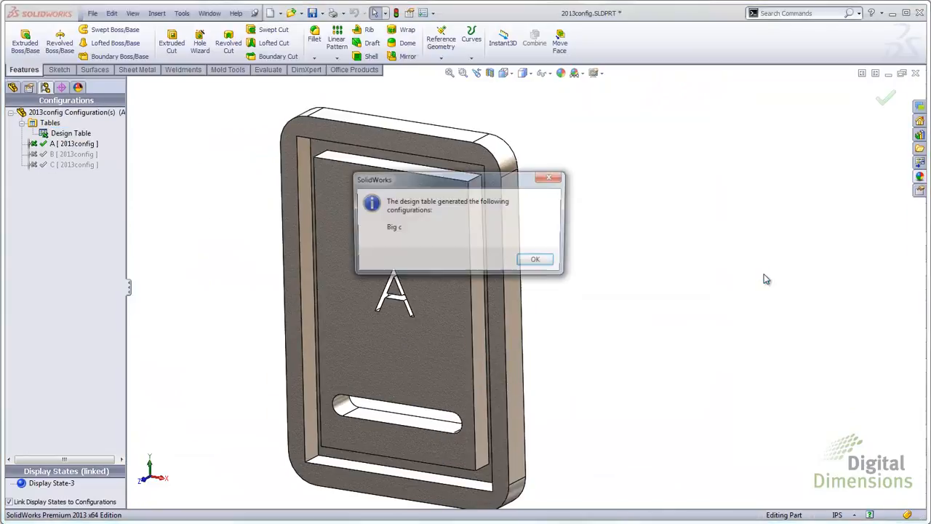
left_click(532, 260)
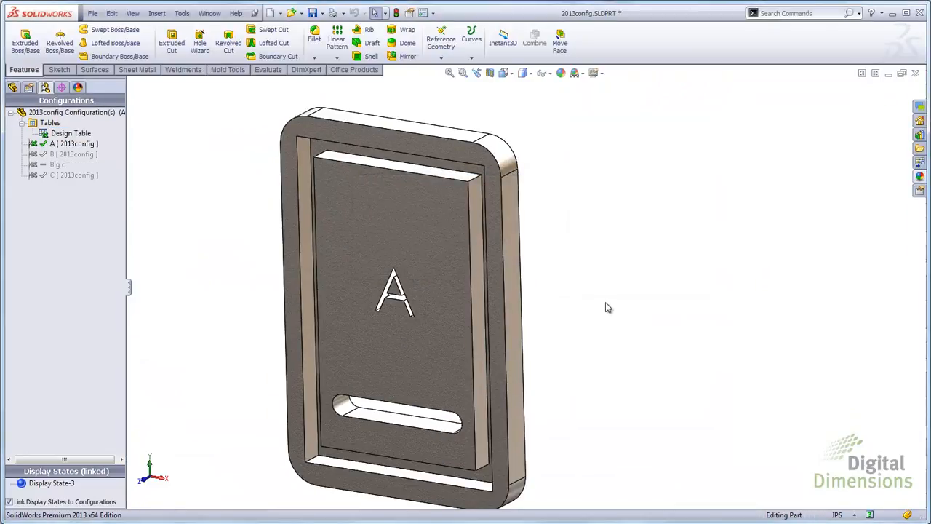
Activate configurations Big c and C in turn to check them on the model
left_click(55, 166)
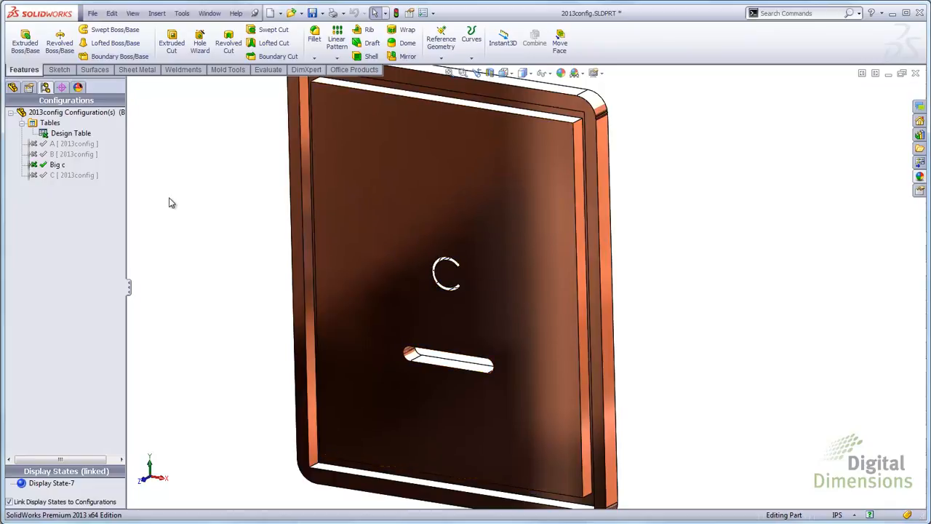
double_click(50, 176)
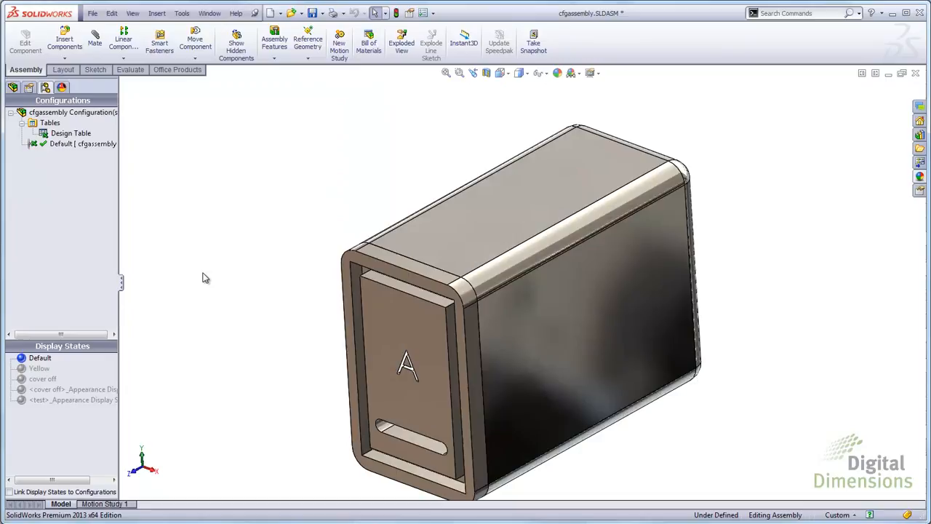
Open the cfgassembly assembly's design table for editing
scroll(515, 350, "down", 1)
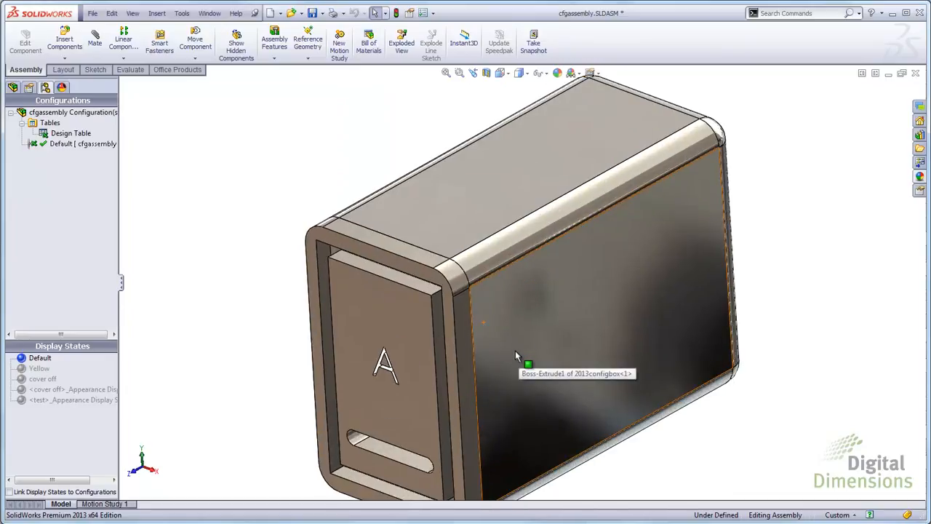
scroll(512, 349, "up", 1)
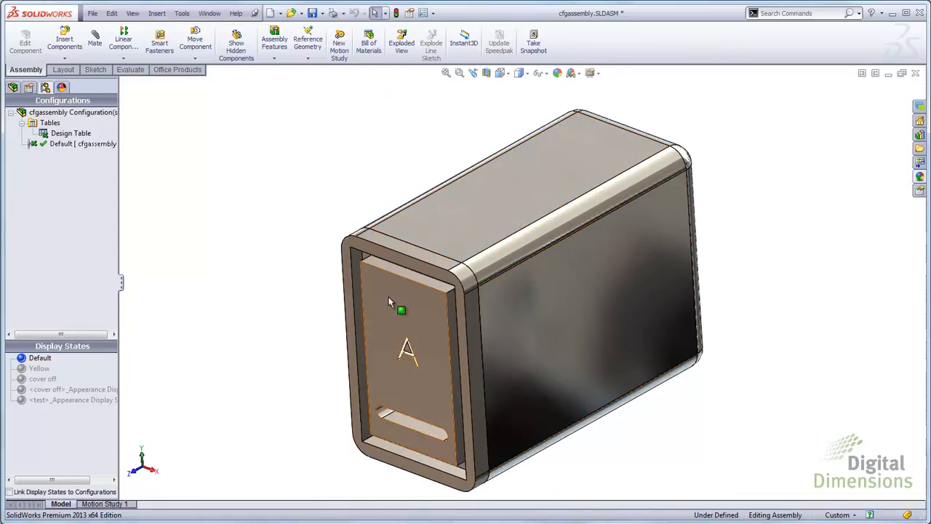
scroll(494, 331, "down", 1)
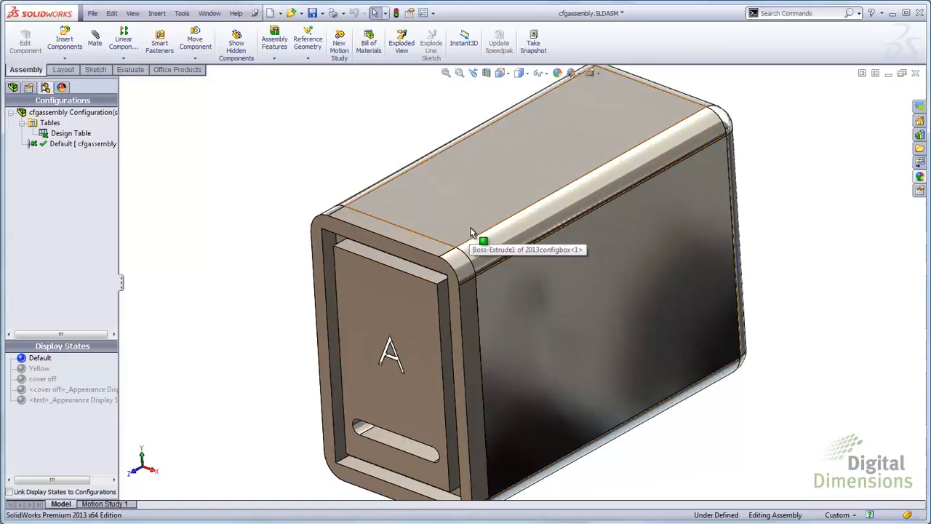
left_click(61, 135)
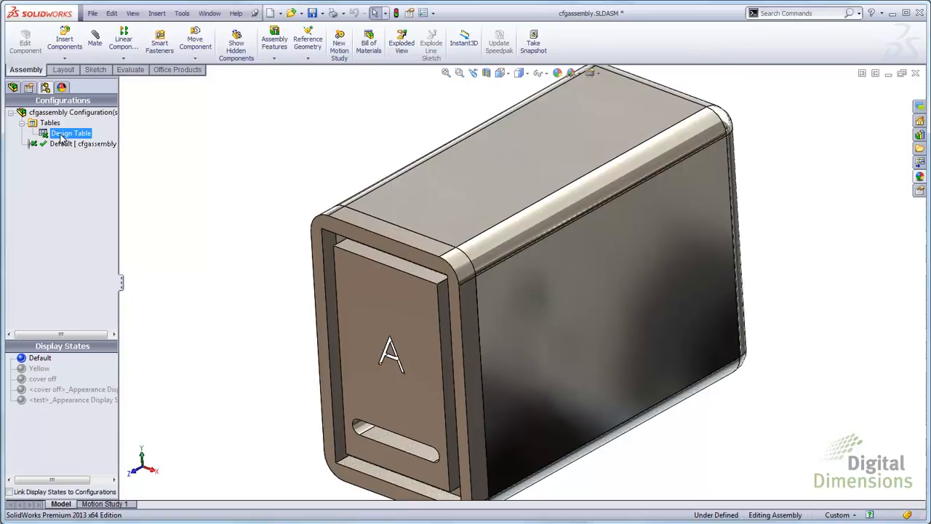
right_click(61, 136)
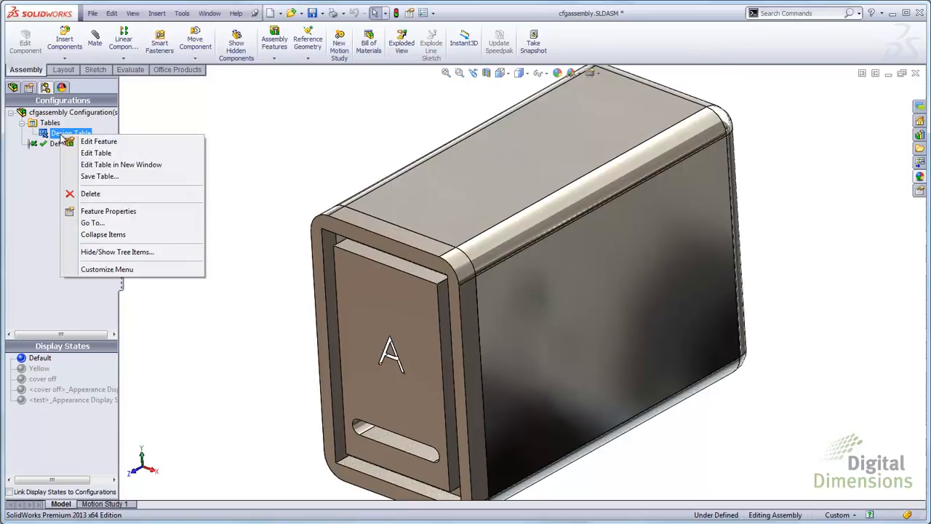
left_click(97, 153)
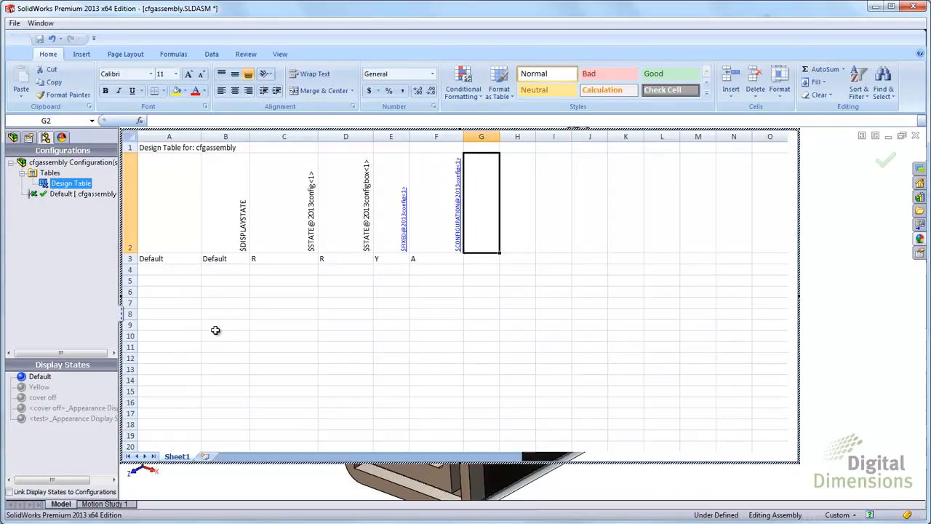
Copy the Default configuration's complete row into the empty row below and name the new configuration big
left_click(162, 270)
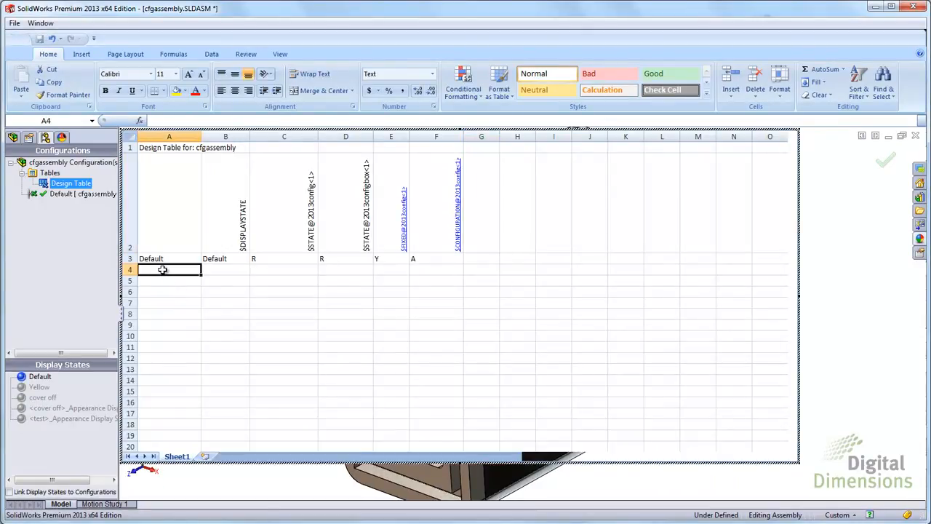
type("bi")
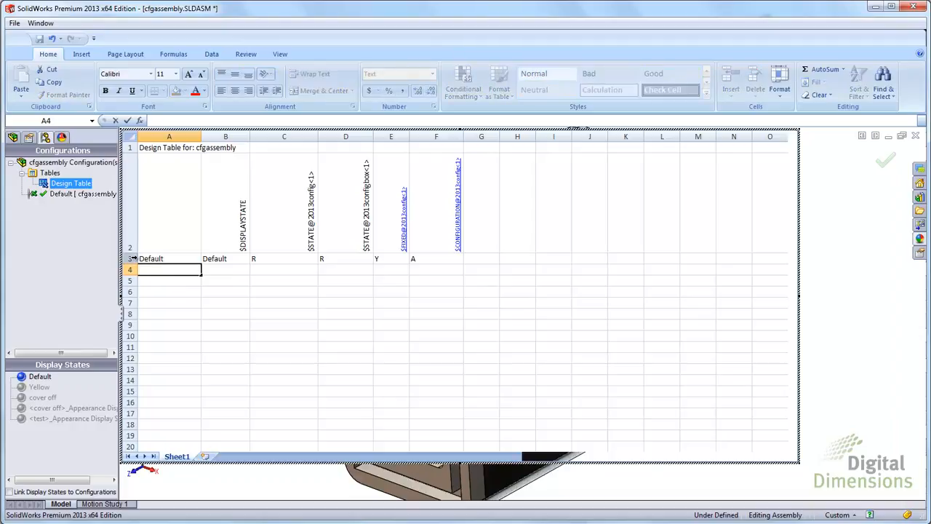
left_click_drag(147, 259, 434, 260)
right_click(436, 261)
left_click(465, 281)
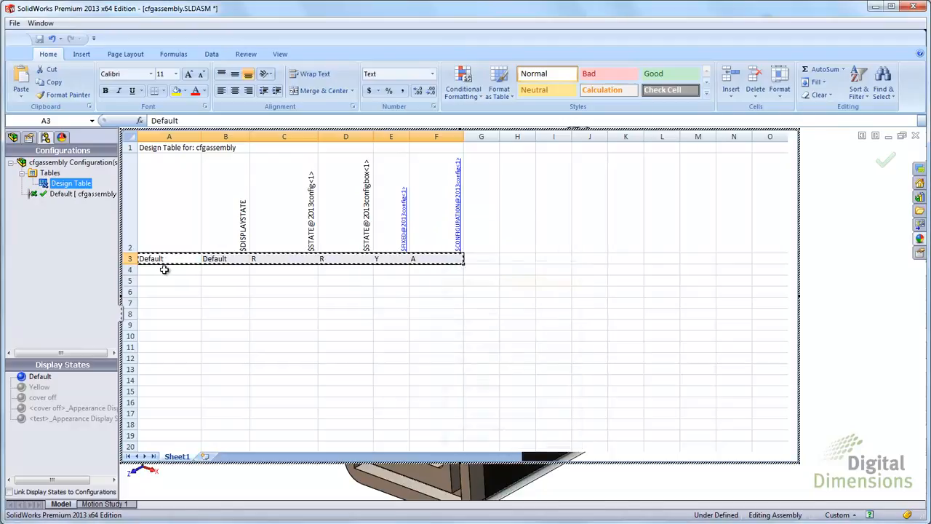
left_click(165, 270)
right_click(166, 270)
left_click(189, 303)
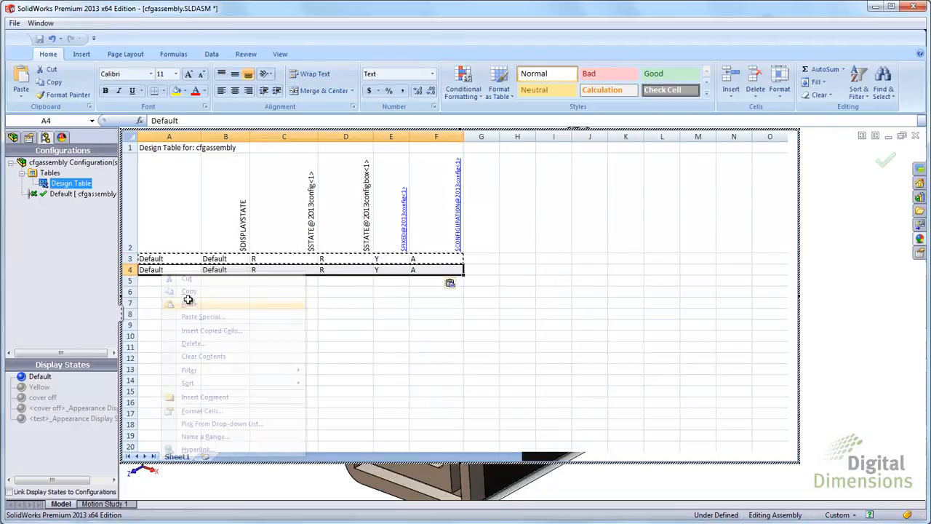
left_click(166, 270)
key("BackSpace")
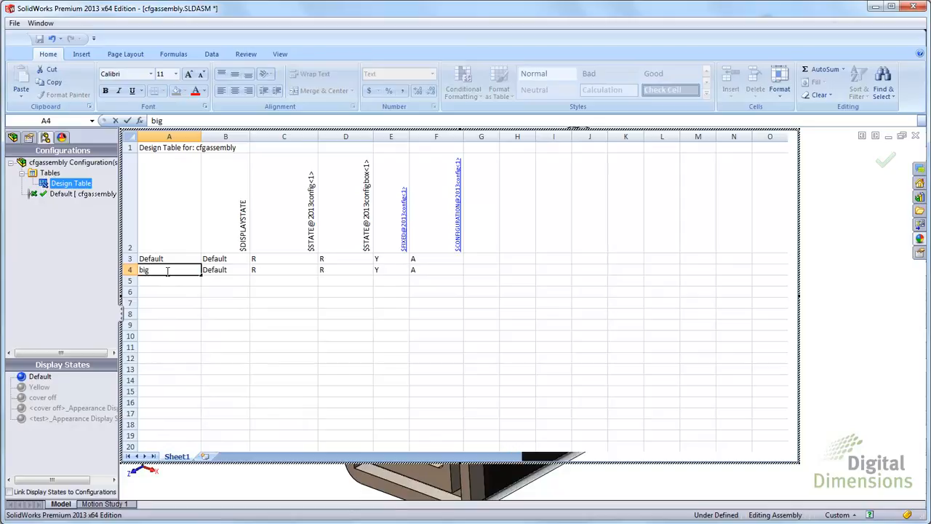
type("big")
Choose Default as the big configuration's display state and keep both component states at R
left_click(239, 270)
left_click(254, 270)
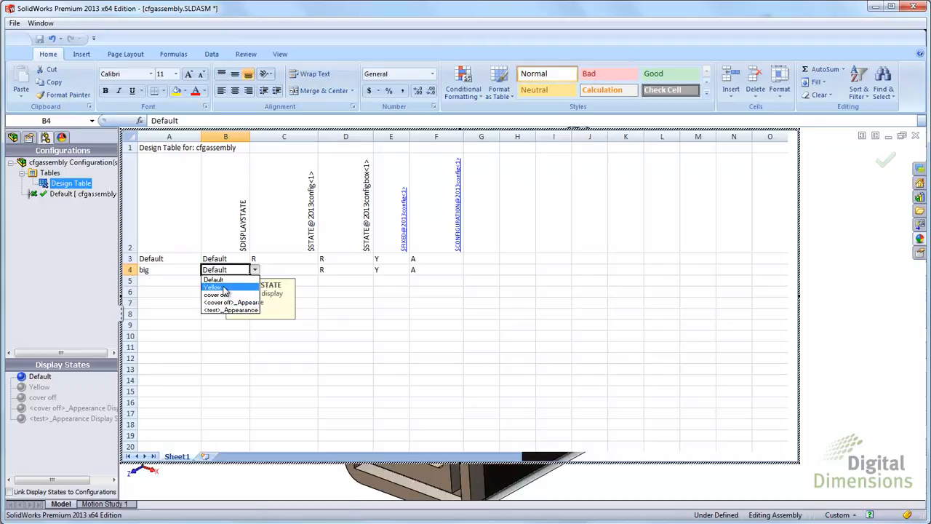
left_click(224, 280)
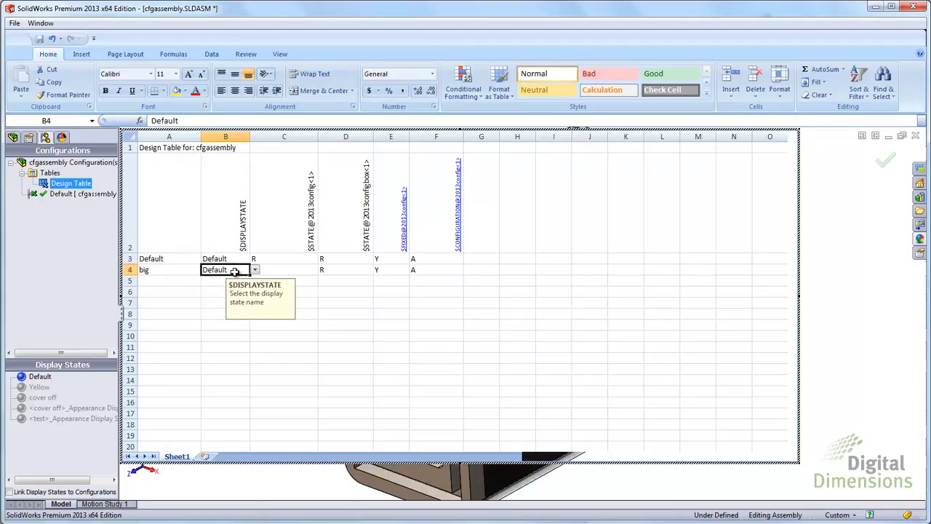
left_click(292, 271)
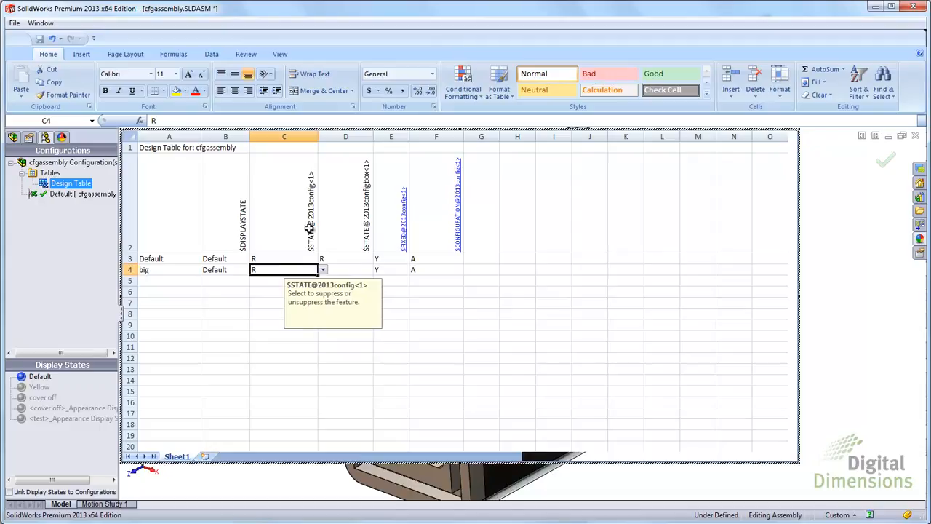
left_click(322, 270)
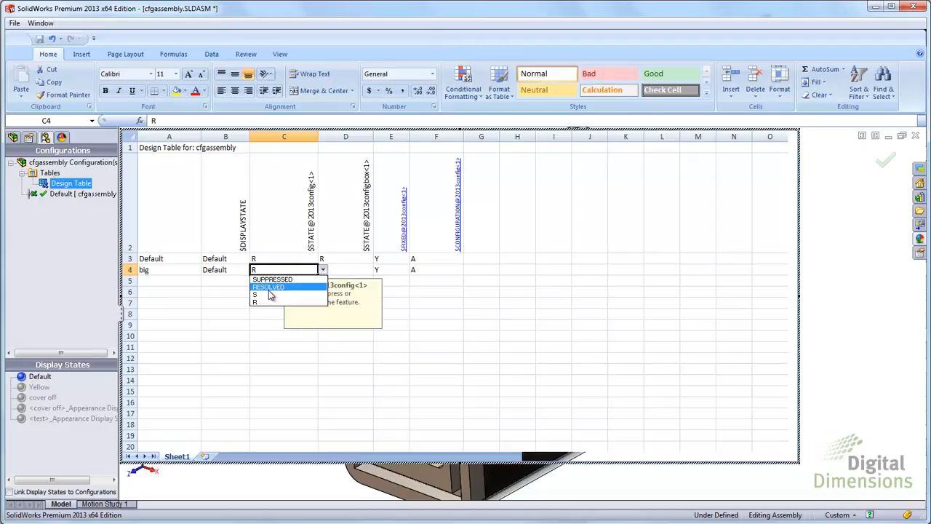
left_click(288, 270)
left_click(358, 270)
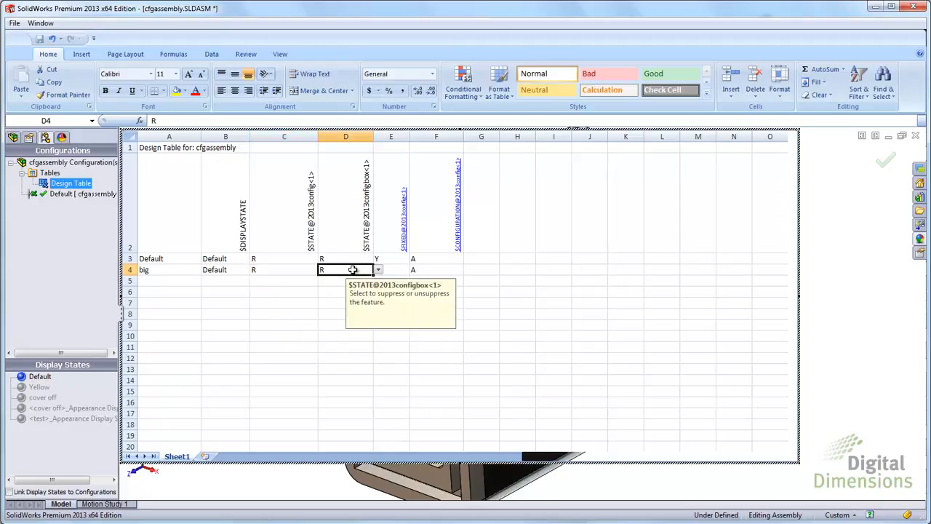
Set the fixed status of 2013config<1> to YES for the big configuration
left_click(392, 270)
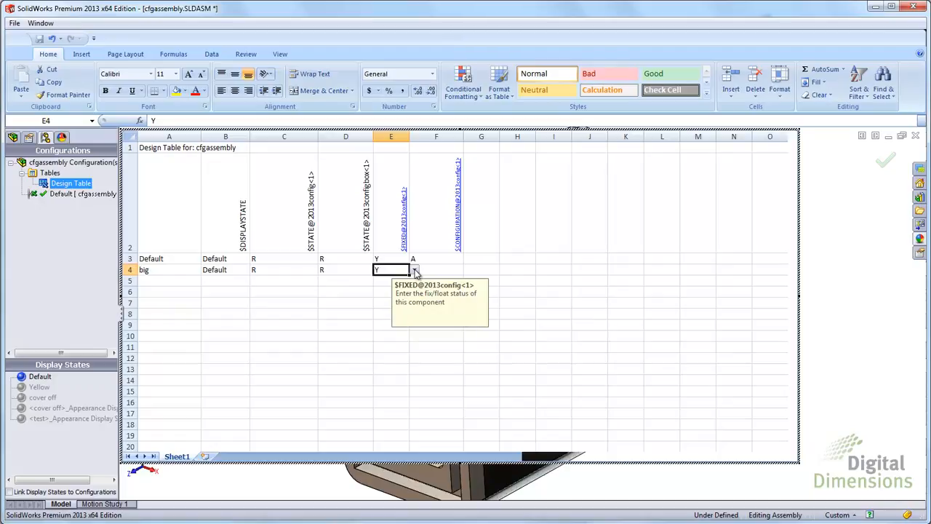
left_click(415, 271)
left_click(374, 279)
Assign the Big c part configuration to 2013config<1> in the big row and close the design table to generate the configuration
left_click(447, 270)
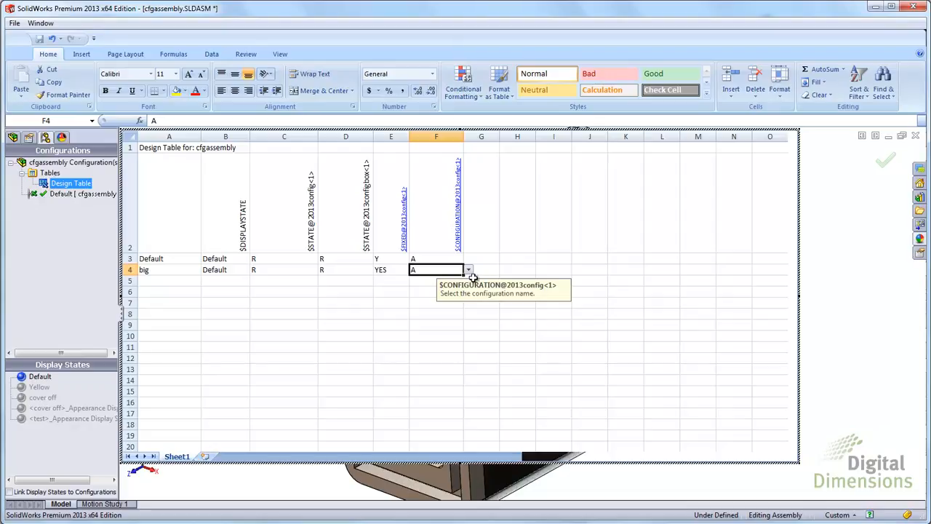
left_click(470, 270)
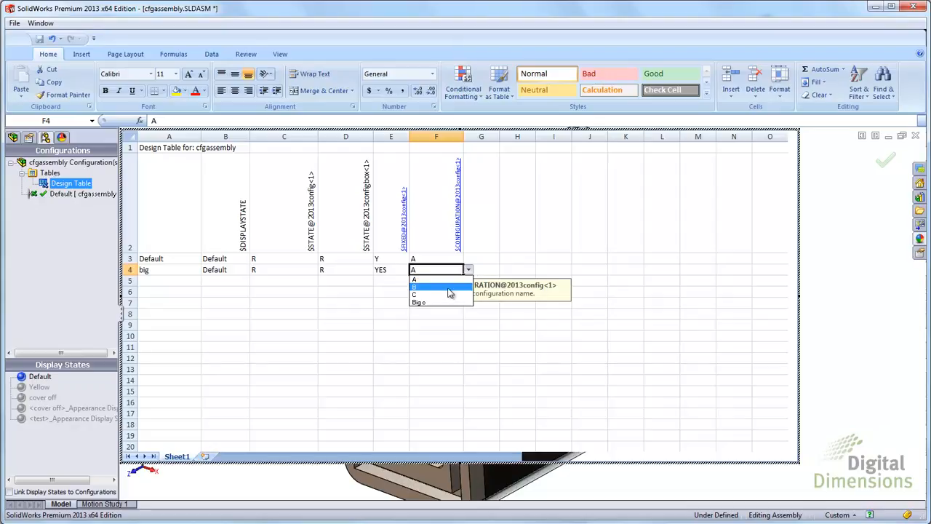
left_click(420, 303)
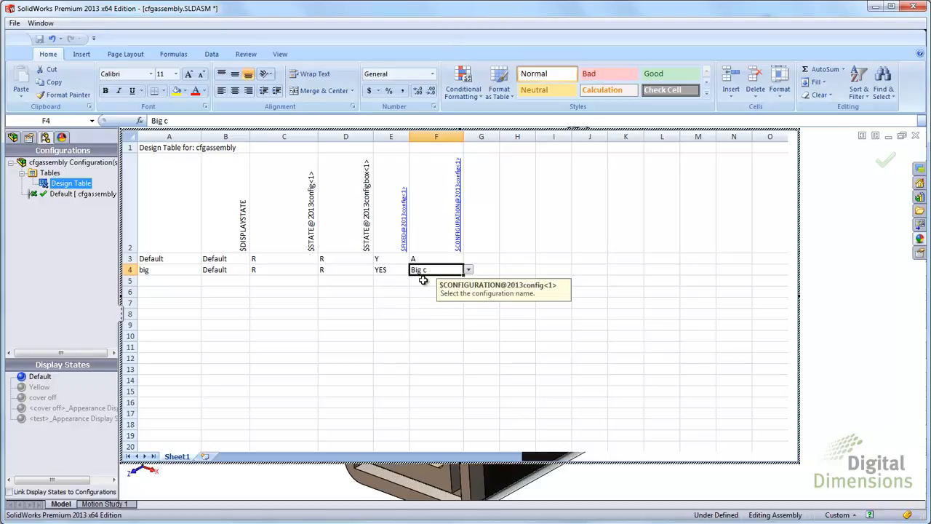
left_click(856, 286)
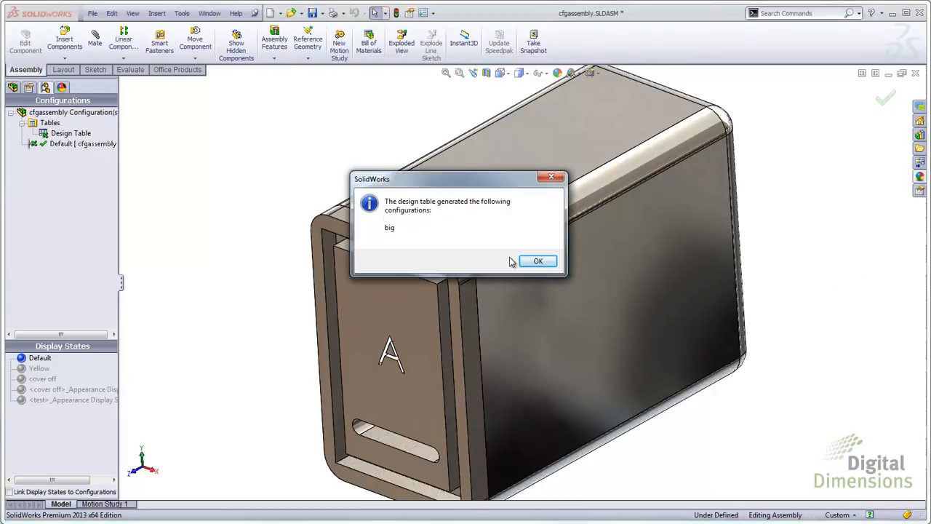
left_click(536, 261)
Activate the assembly's big configuration and fit the whole model in view
double_click(55, 155)
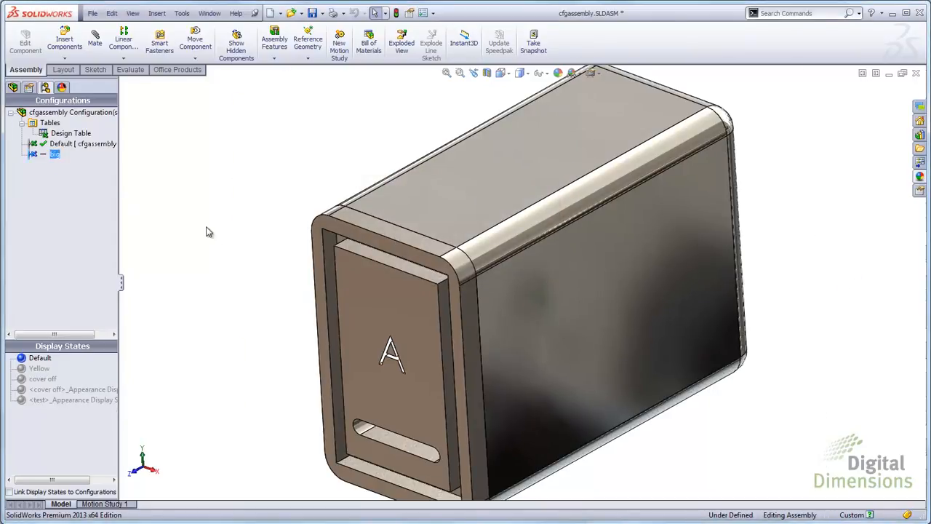
key("f")
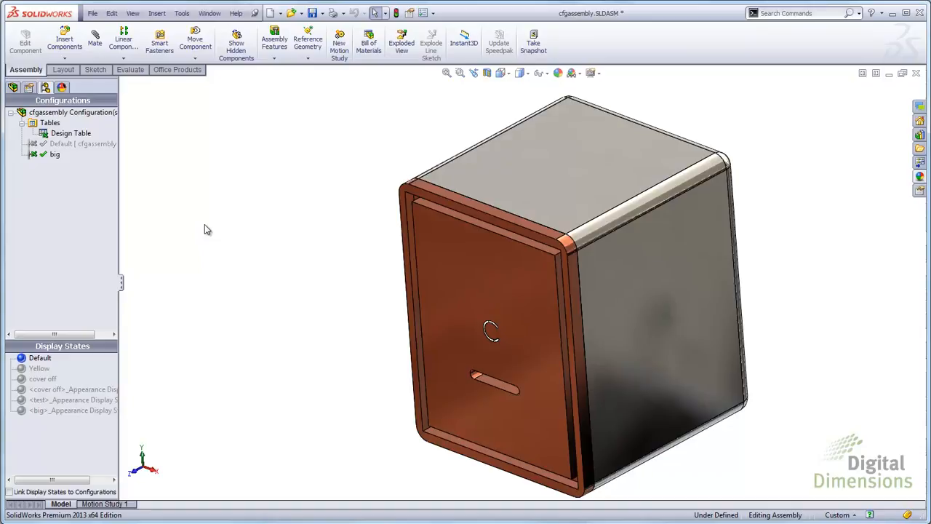
Switch to the 2013config part and activate configurations B, Big c, C and A in turn to compare them
key("alt+Tab")
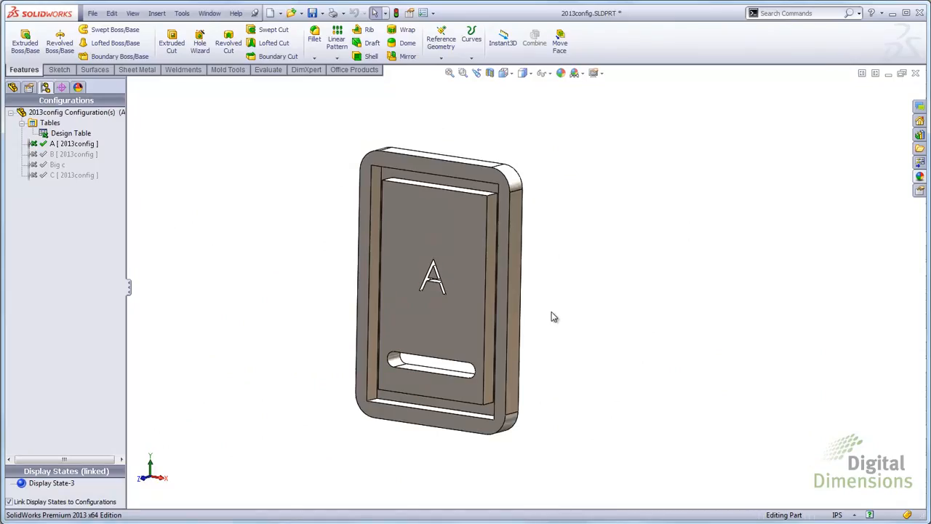
left_click(66, 155)
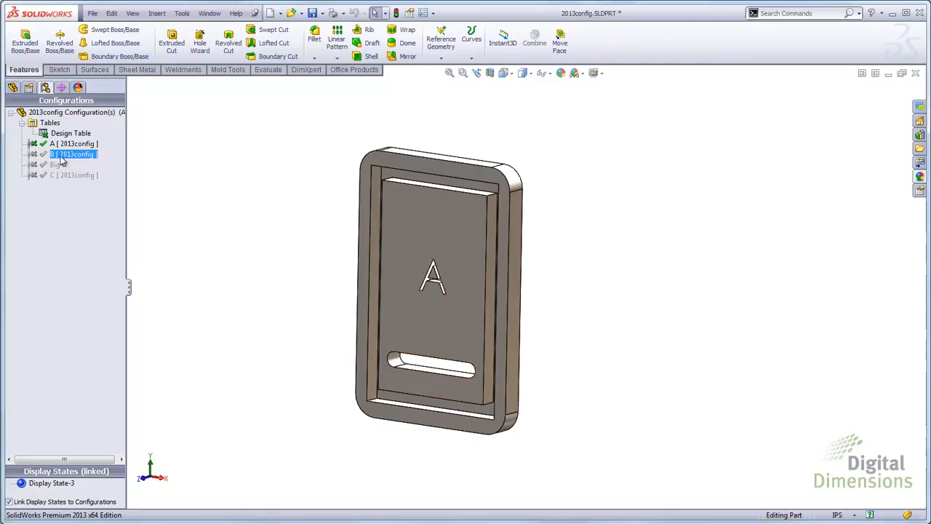
left_click(57, 145)
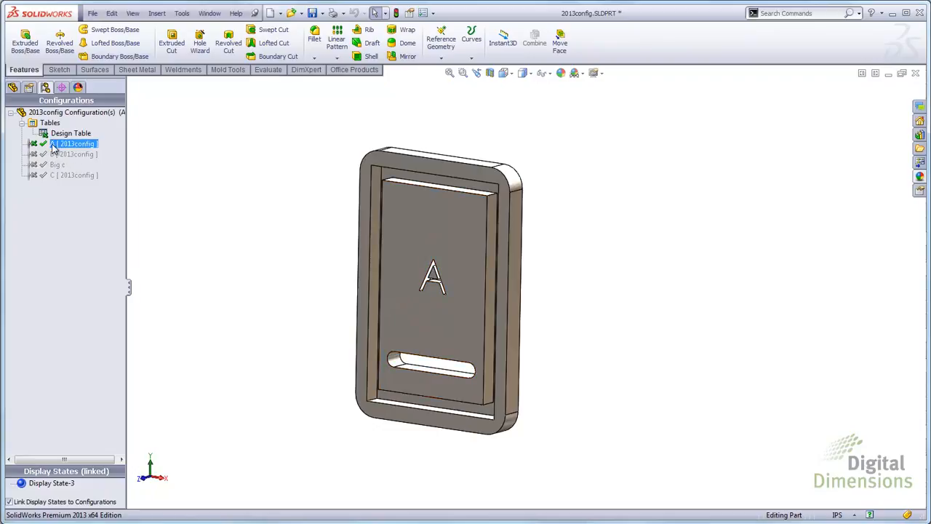
left_click(42, 154)
left_click(42, 165)
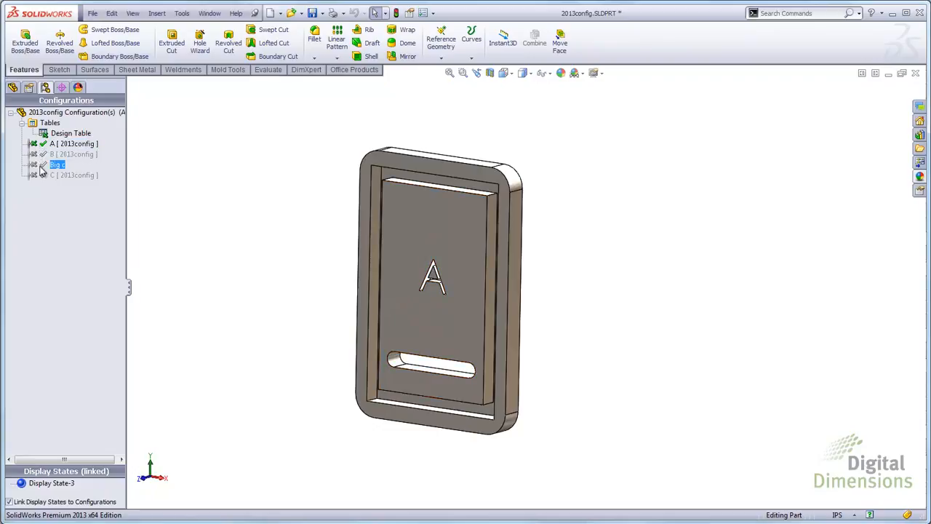
left_click(44, 155)
left_click(57, 145)
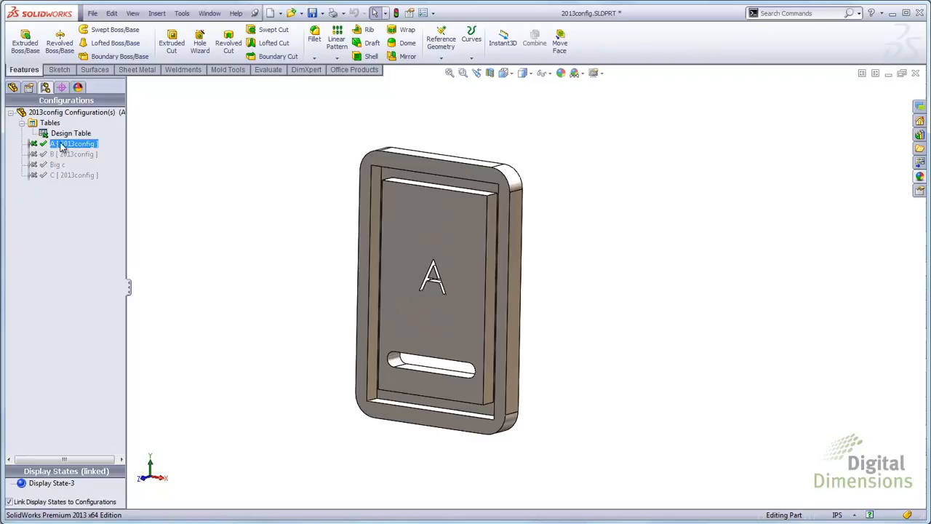
left_click(46, 156)
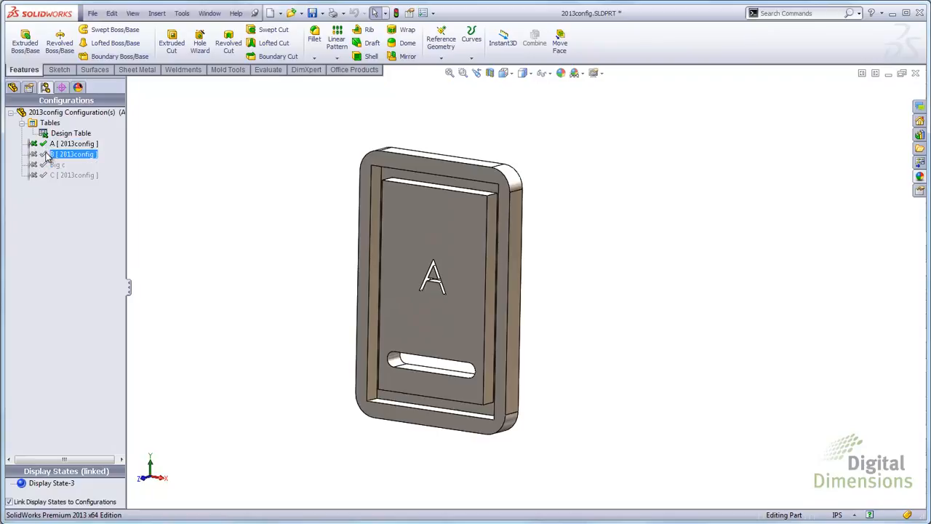
double_click(44, 155)
double_click(42, 175)
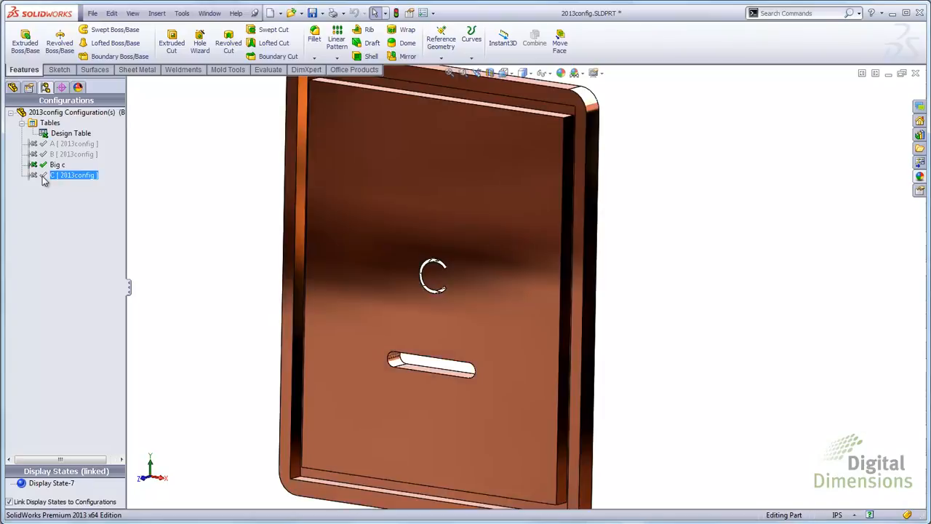
left_click(44, 144)
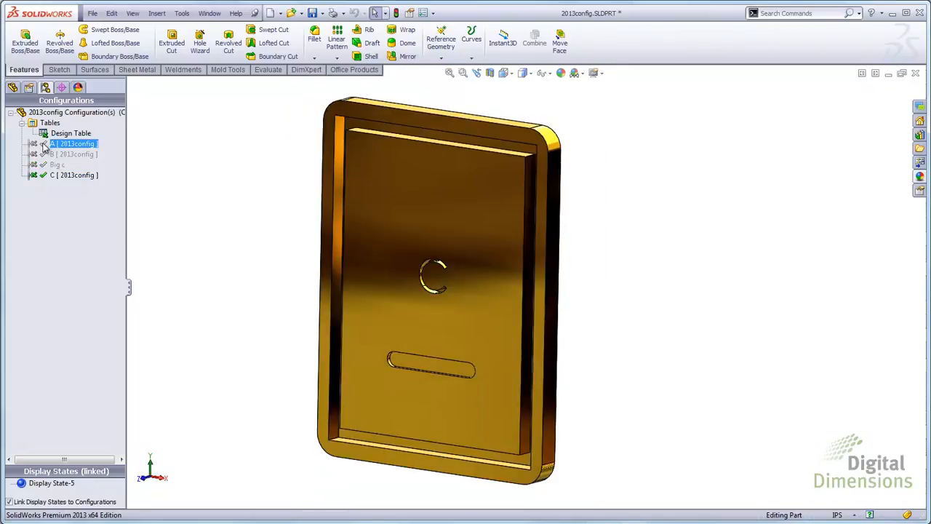
double_click(44, 147)
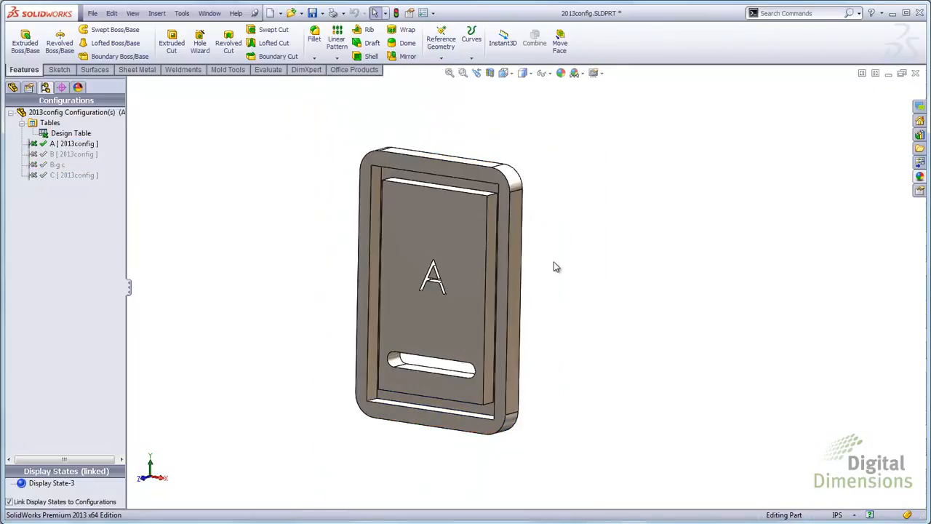
Remove the rebuild/save marks and purge the stored data for all configurations of the 2013config part
left_click(42, 155)
left_click(49, 176)
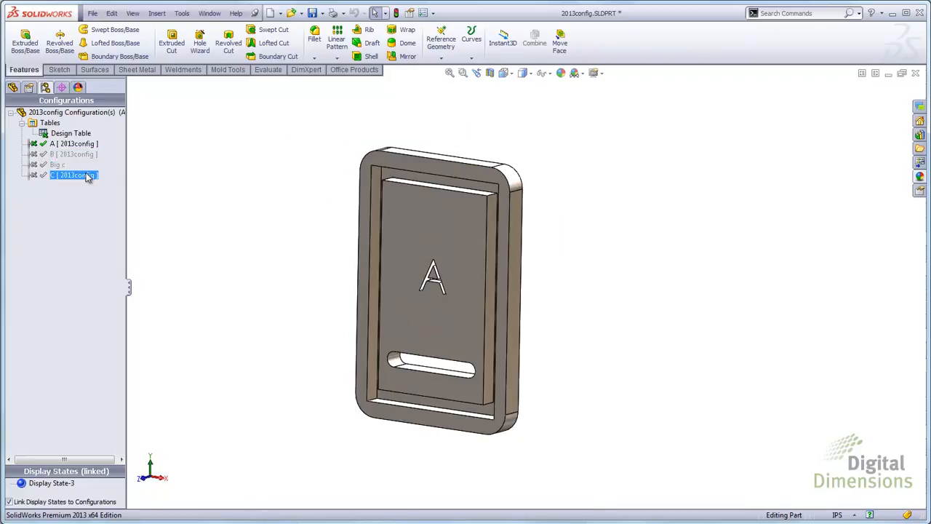
left_click(90, 117)
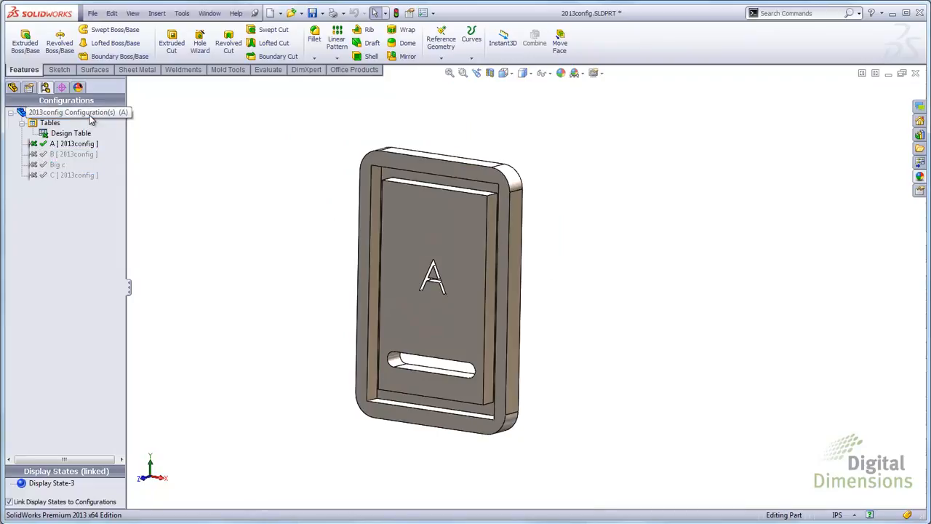
right_click(91, 119)
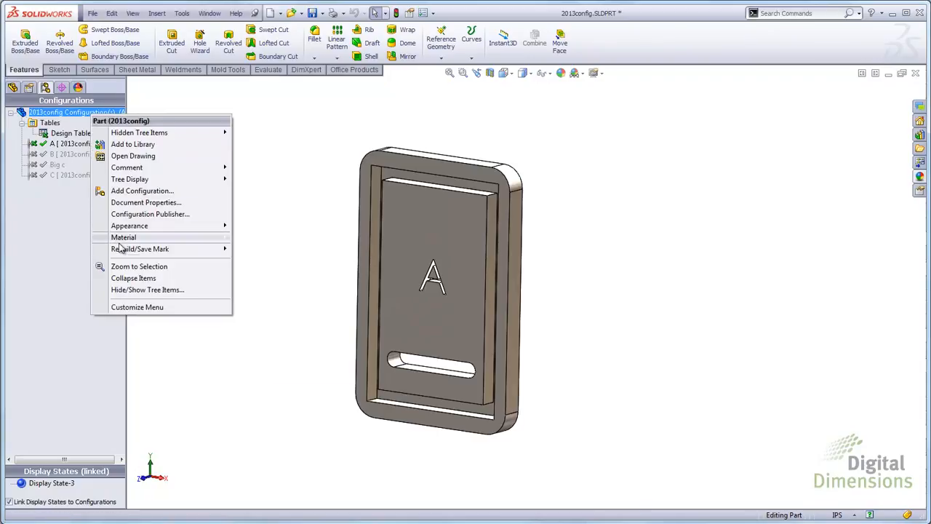
mouse_move(120, 248)
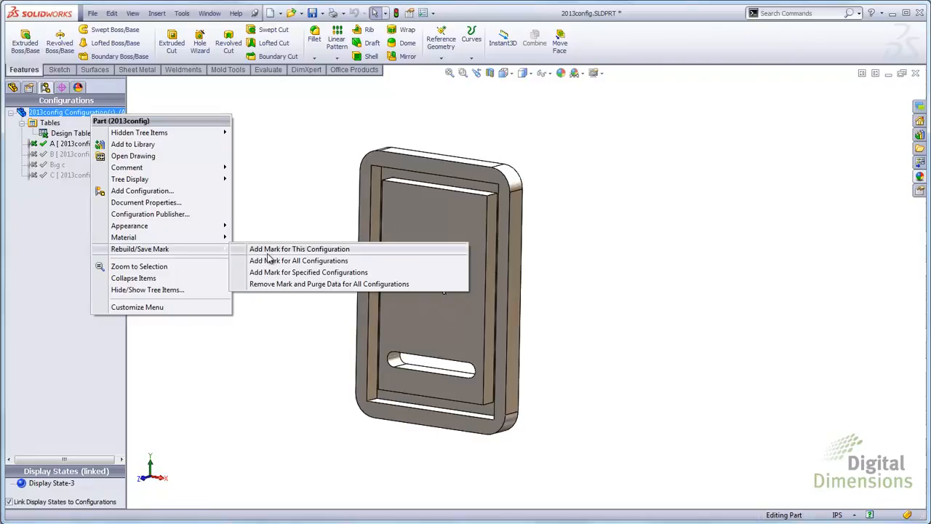
left_click(266, 285)
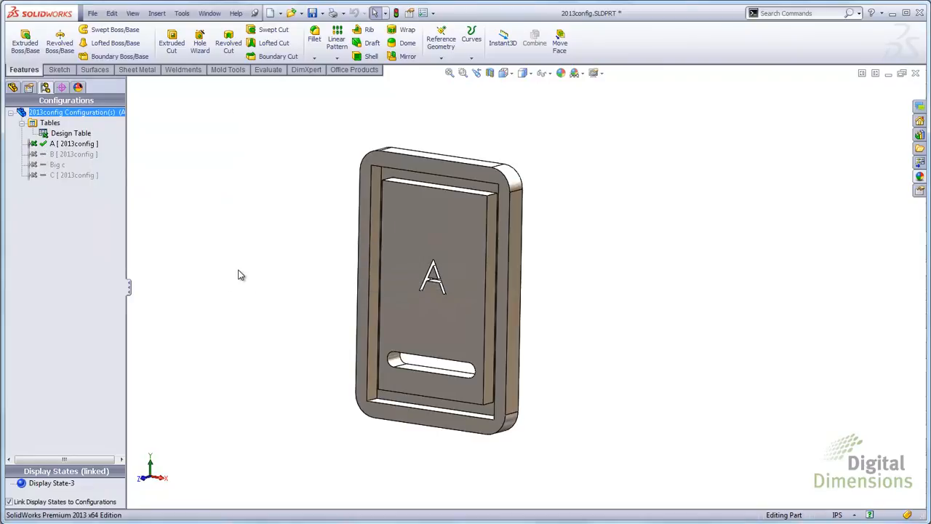
Activate configuration B and add a rebuild/save mark to it
left_click(44, 146)
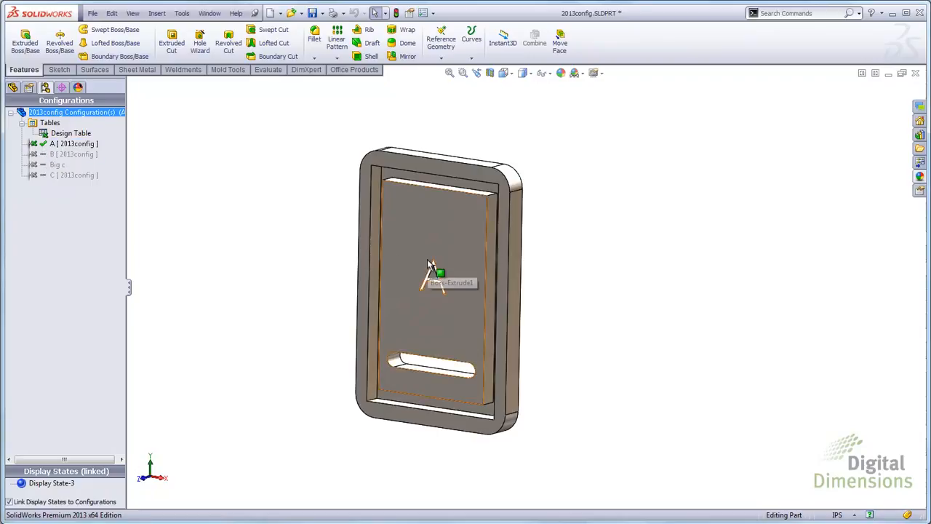
left_click(63, 156)
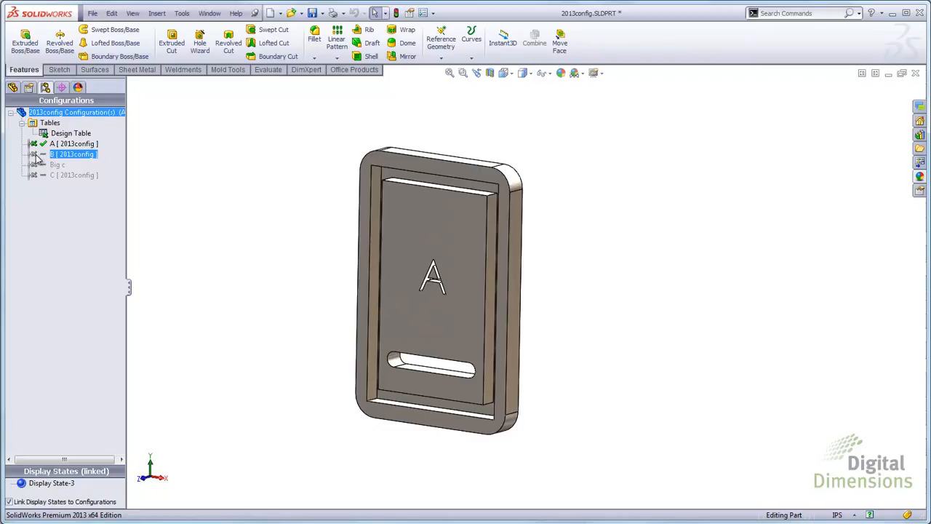
double_click(36, 155)
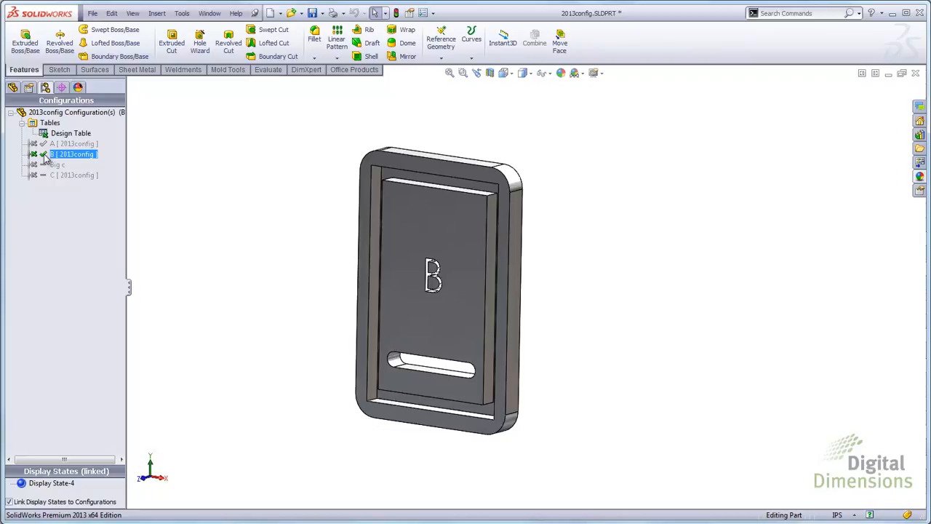
right_click(45, 157)
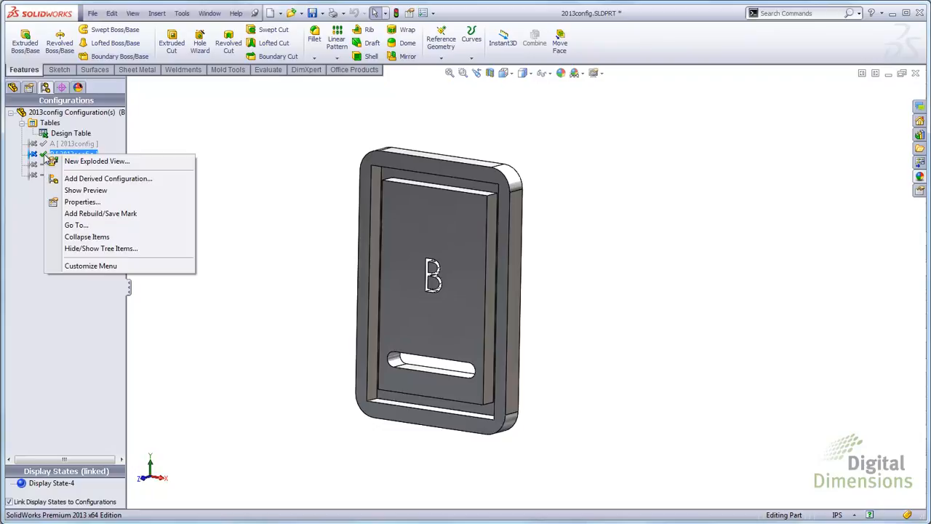
left_click(90, 213)
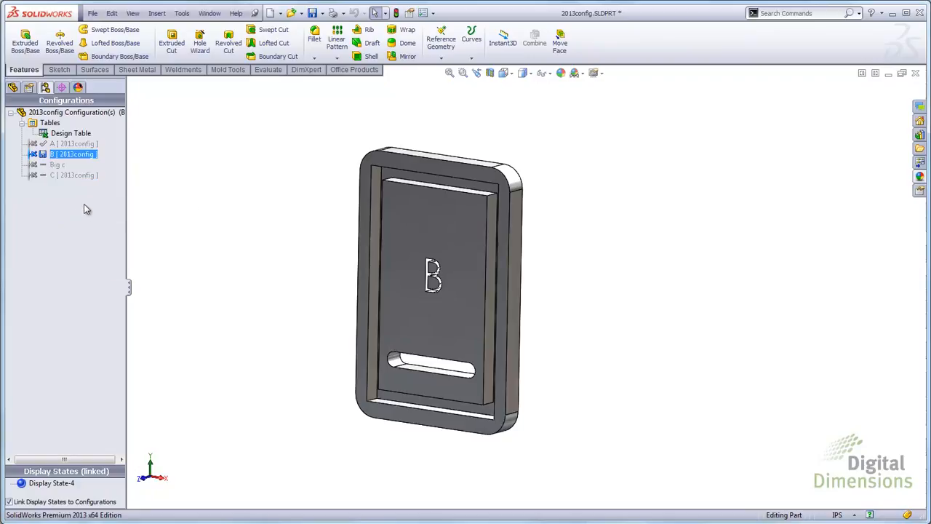
Add a rebuild/save mark to the inactive Big c configuration
left_click(45, 167)
right_click(46, 168)
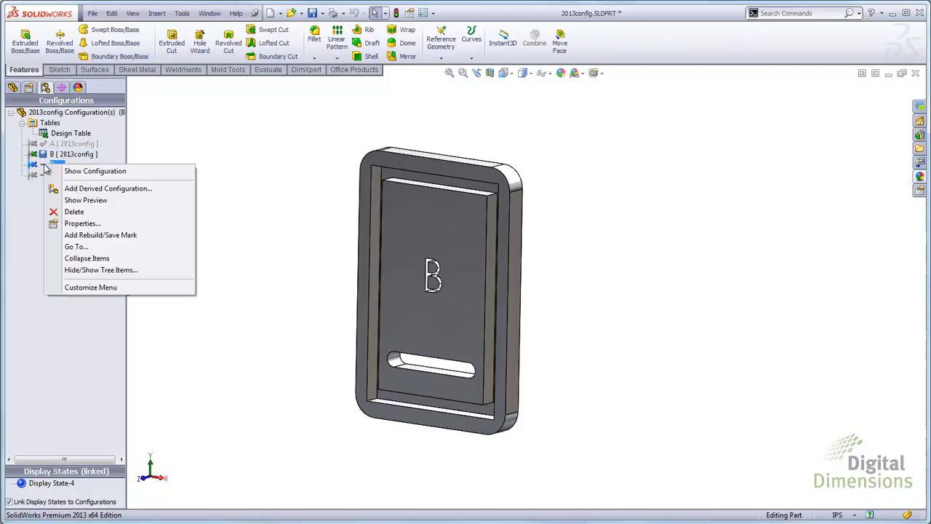
left_click(129, 234)
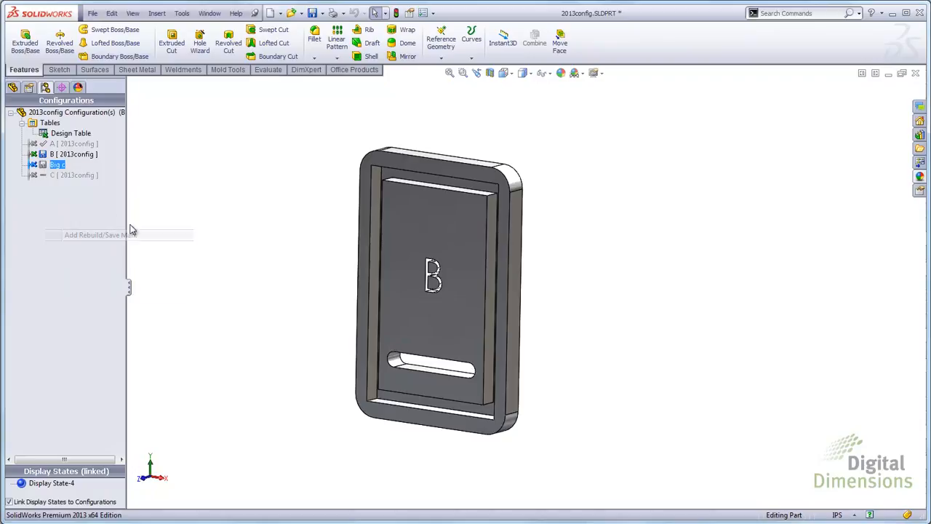
Activate configuration C and compare its status marker with those of B and Big c
left_click(41, 179, "ctrl")
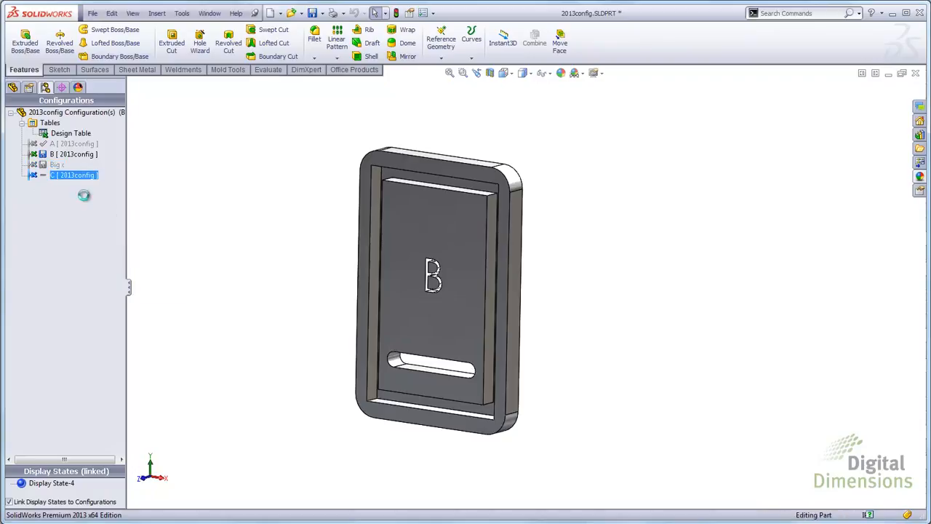
double_click(41, 174)
left_click(46, 155)
left_click(46, 164)
left_click(46, 155)
left_click(46, 164)
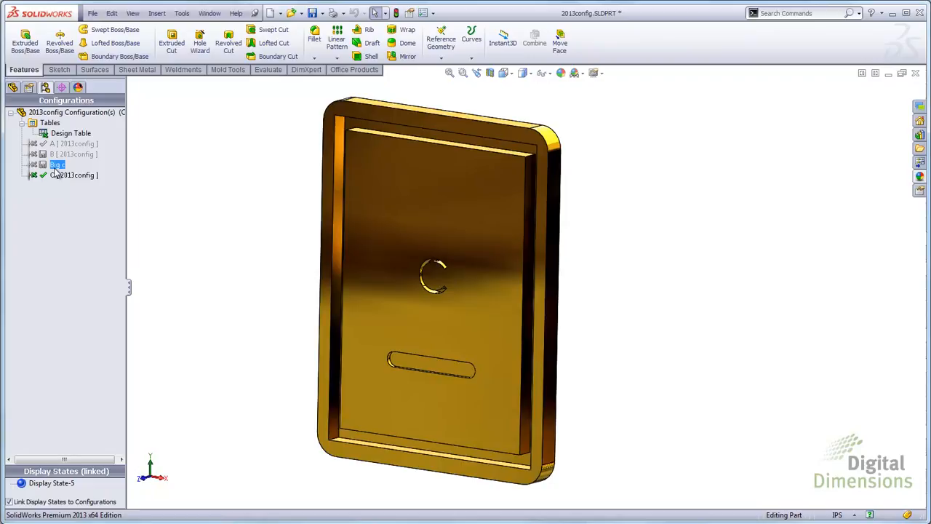
Add the rebuild/save mark to all configurations of the 2013config part
right_click(65, 115)
mouse_move(178, 251)
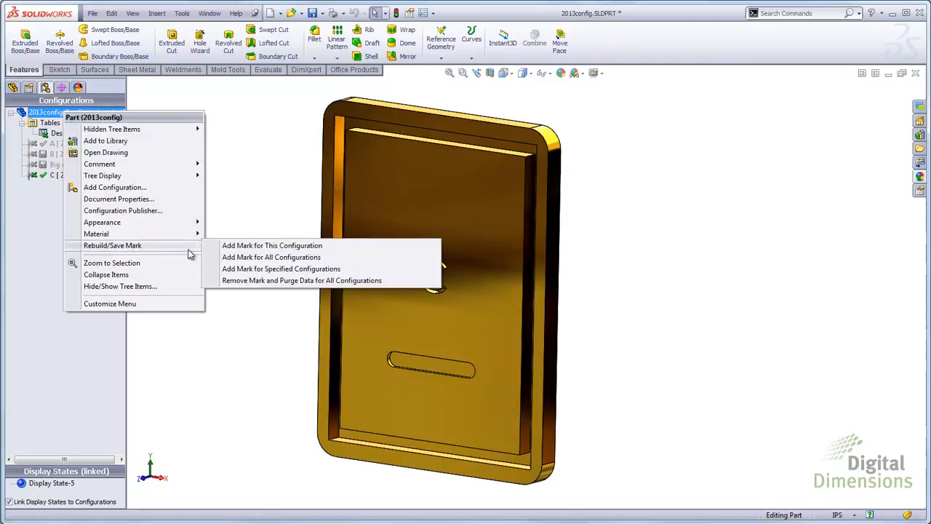
left_click(246, 258)
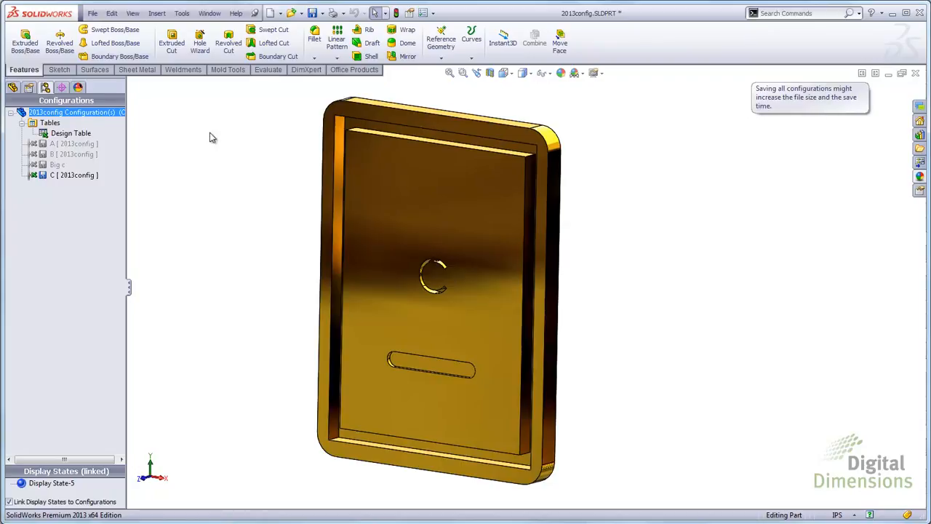
Specify which configurations carry the rebuild/save mark, excluding B and trying to exclude the active C as well
right_click(75, 114)
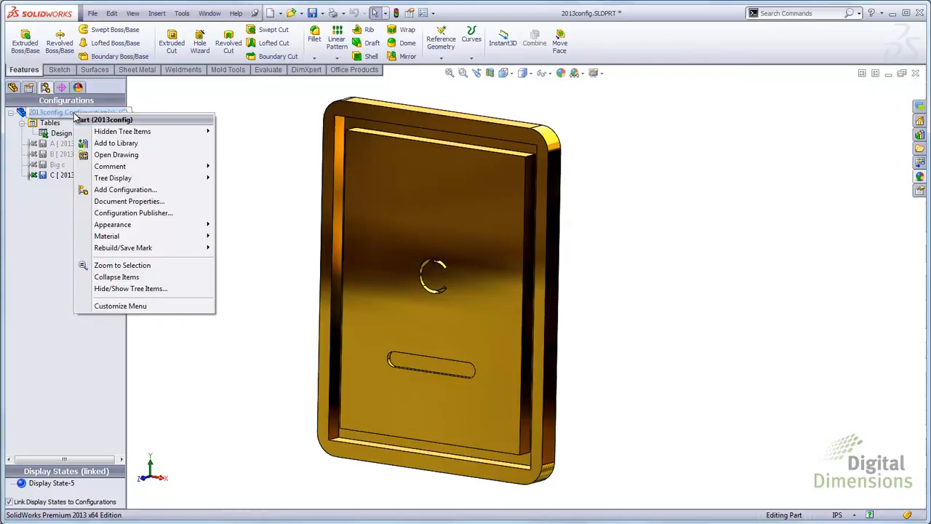
mouse_move(138, 253)
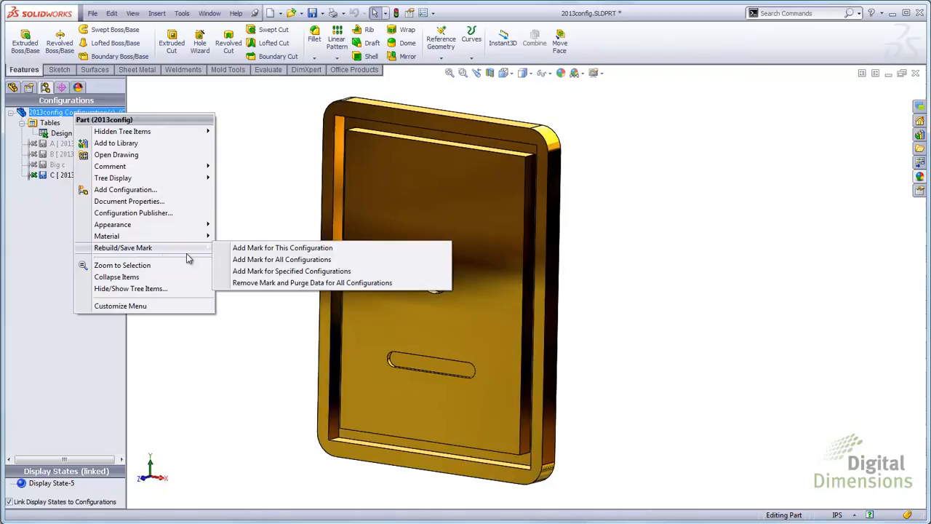
left_click(276, 272)
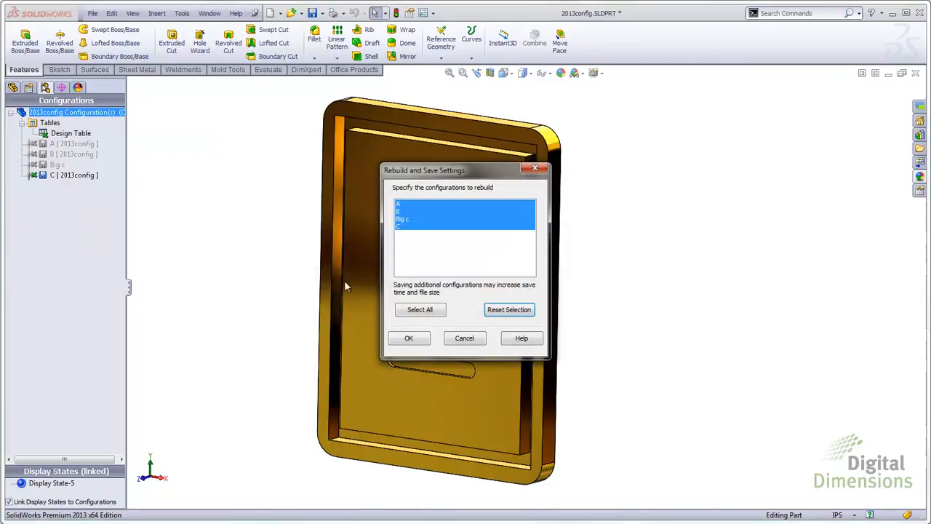
left_click(406, 211, "ctrl")
left_click(410, 229, "ctrl")
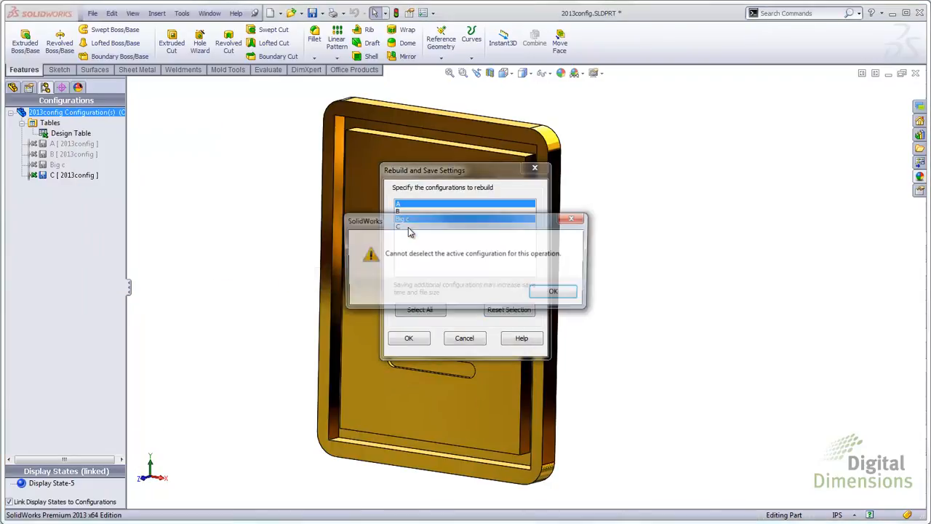
left_click(554, 291)
left_click(409, 338)
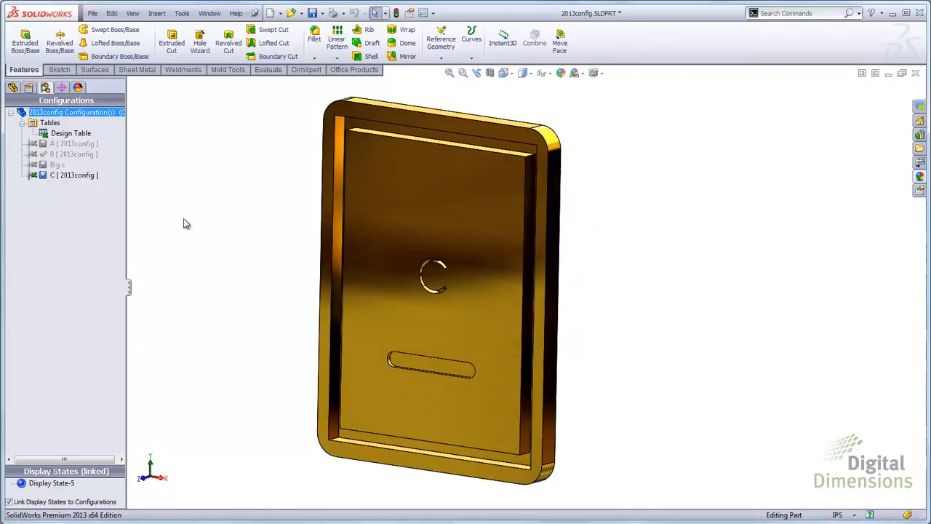
Restore the rebuild/save mark on configuration B by marking all configurations again
right_click(87, 113)
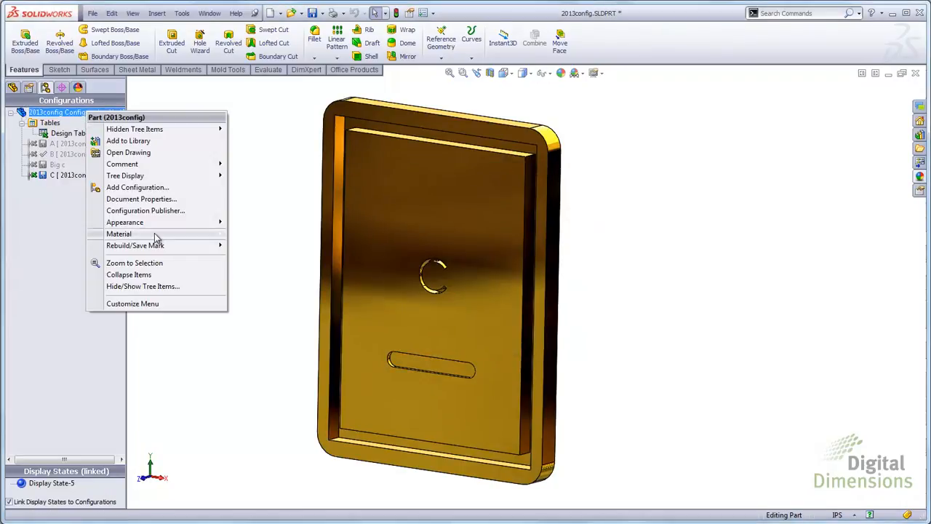
mouse_move(167, 248)
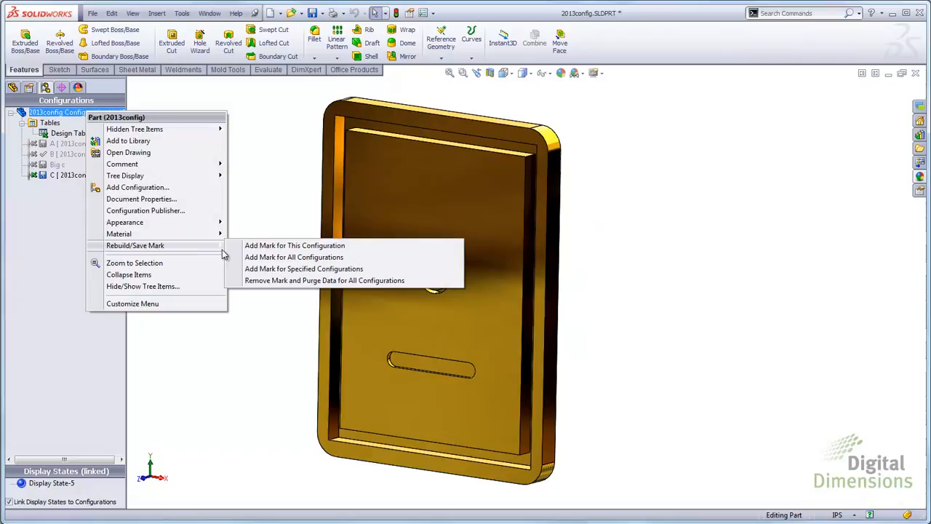
left_click(263, 261)
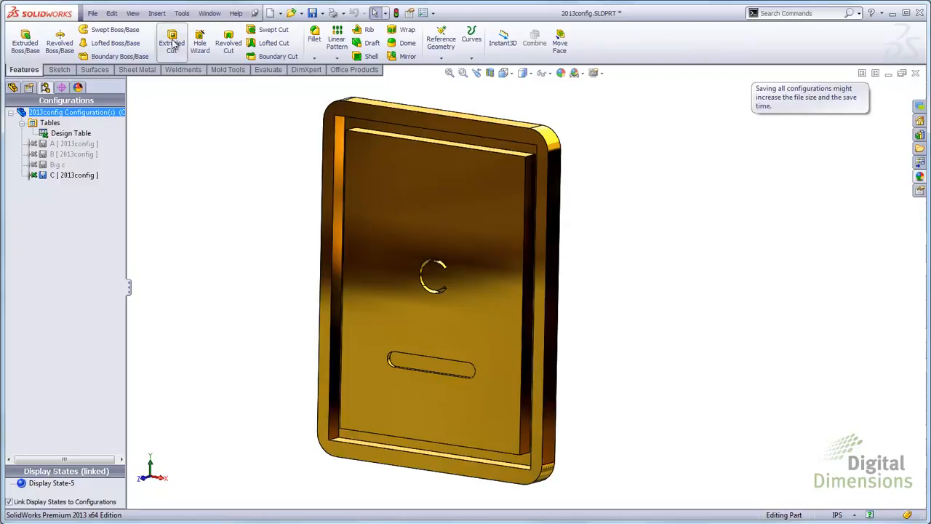
right_click(75, 114)
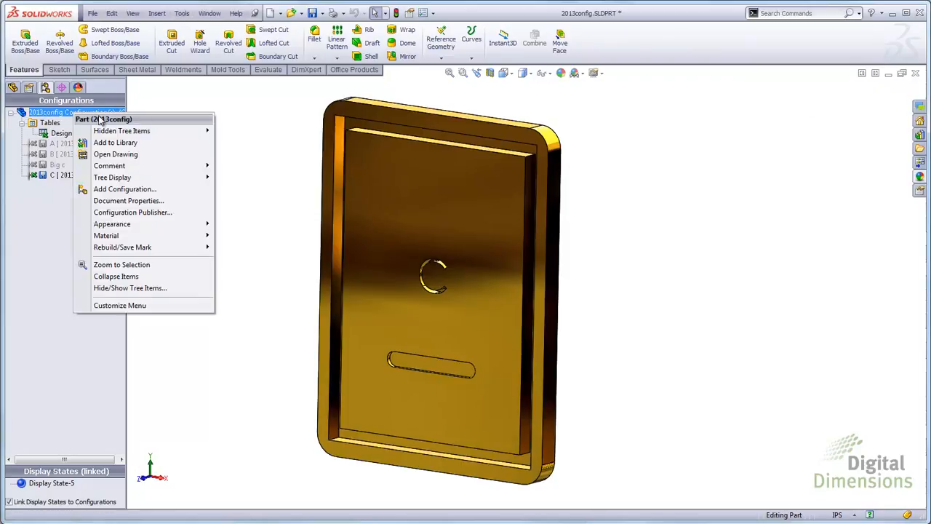
mouse_move(142, 250)
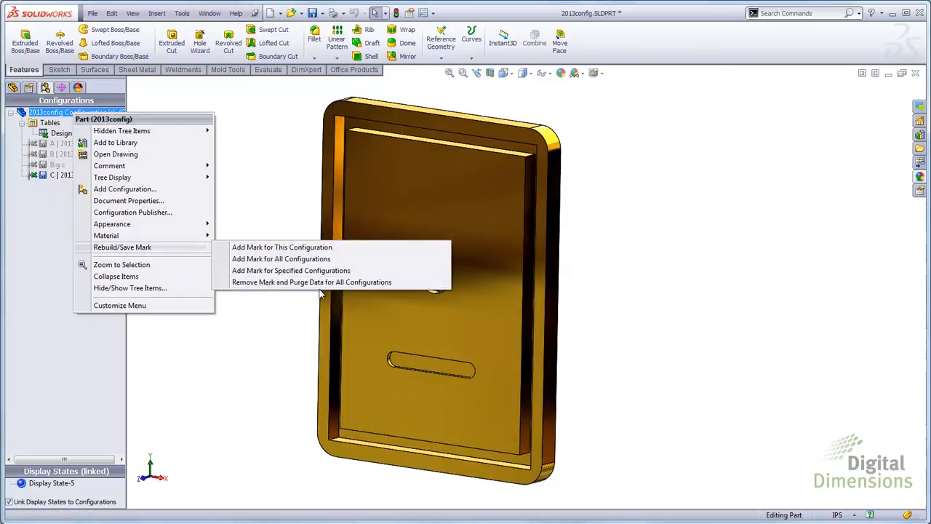
left_click(287, 208)
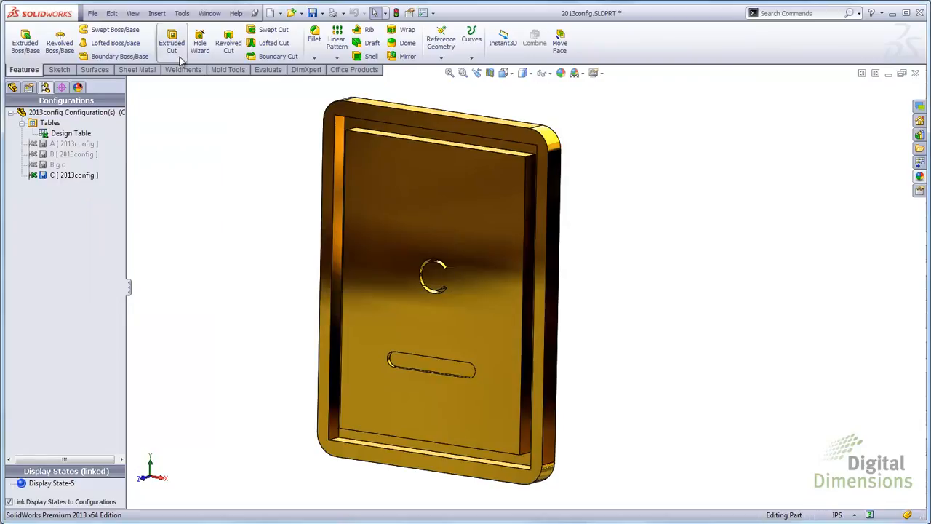
Examine the Purge cached configuration data setting in the Performance system options and leave without saving changes
left_click(432, 13)
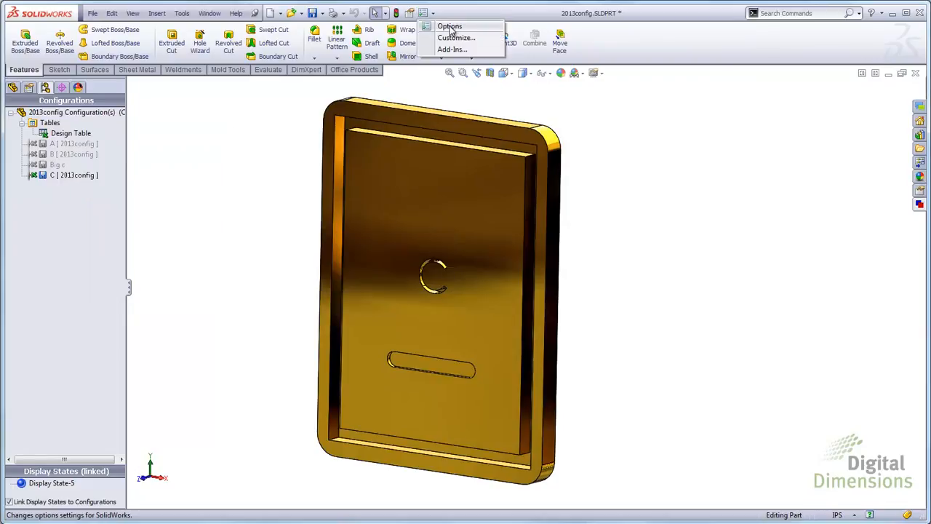
left_click(449, 28)
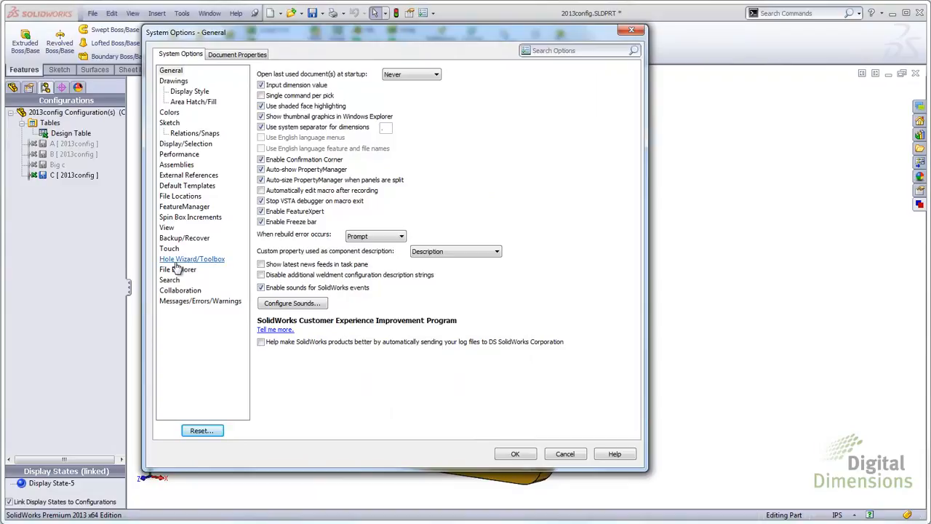
left_click(178, 155)
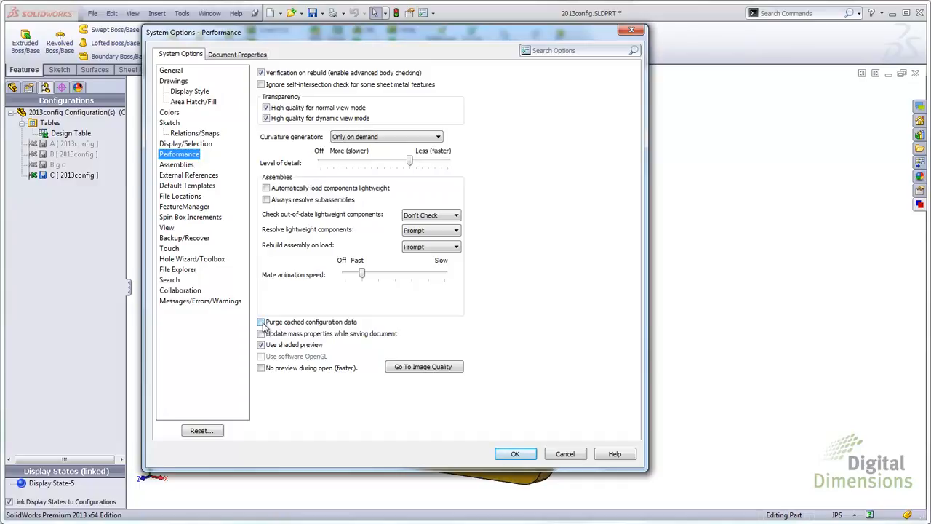
left_click(565, 454)
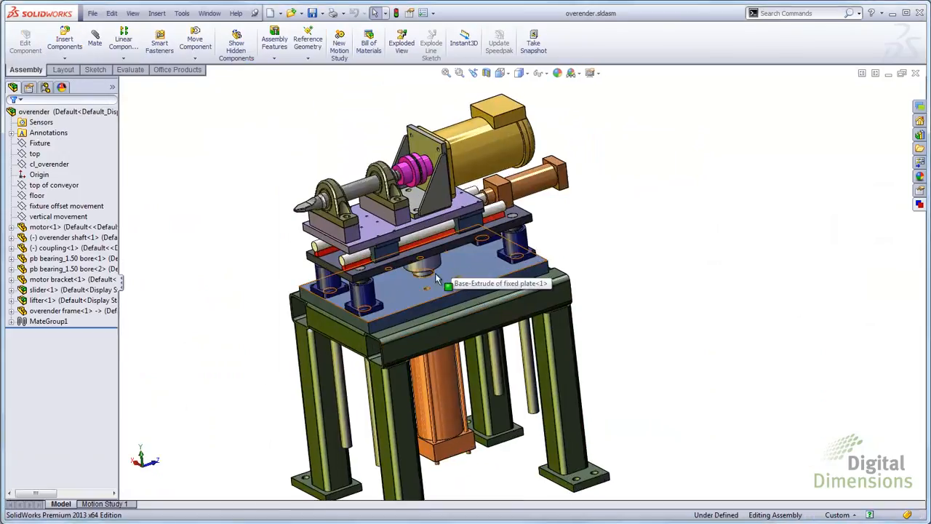
Isolate the slider subassembly in the overender assembly to view it alone, and exit isolation
left_click(42, 289)
right_click(42, 289)
left_click(72, 359)
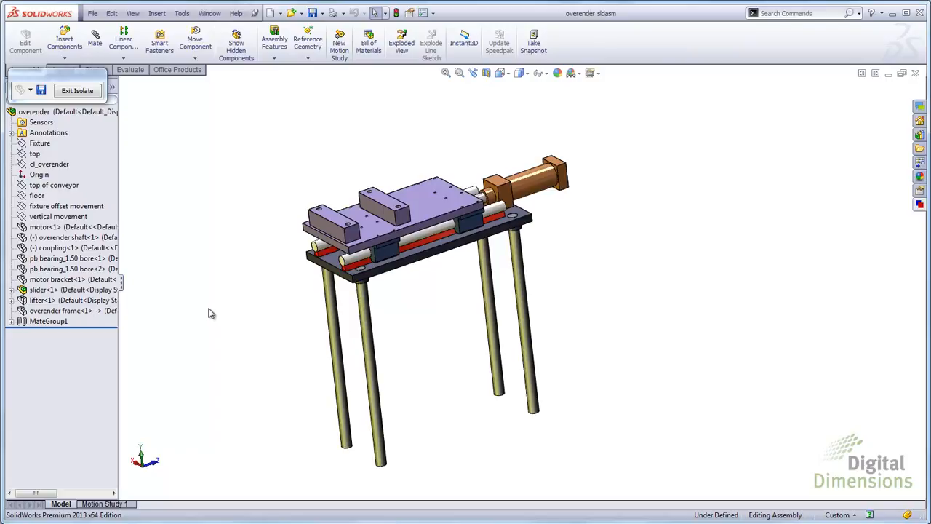
left_click(76, 90)
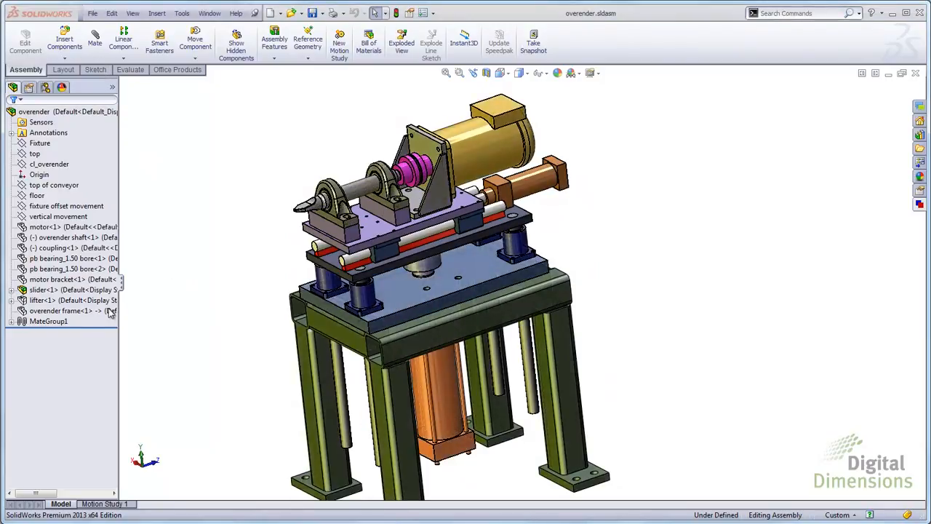
Isolate the lifter subassembly in the overender assembly to view it alone, and exit isolation
left_click(34, 300)
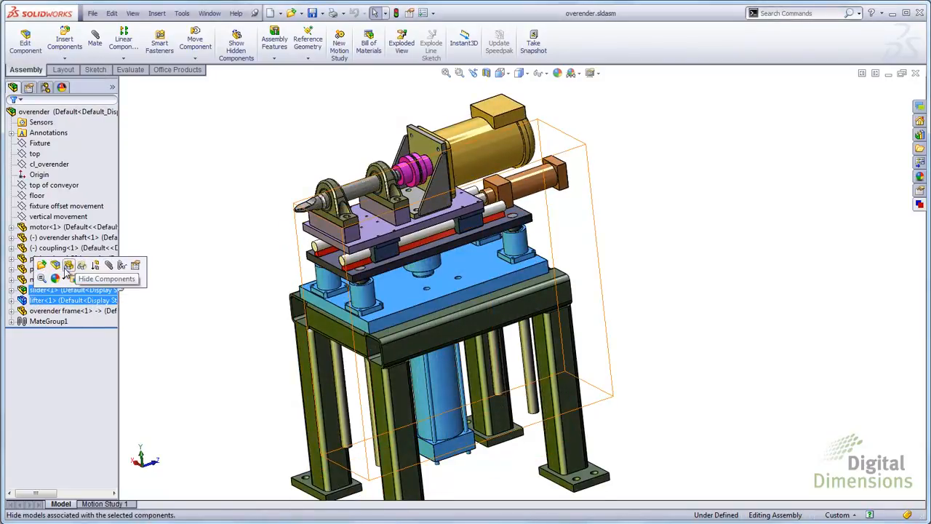
right_click(36, 301)
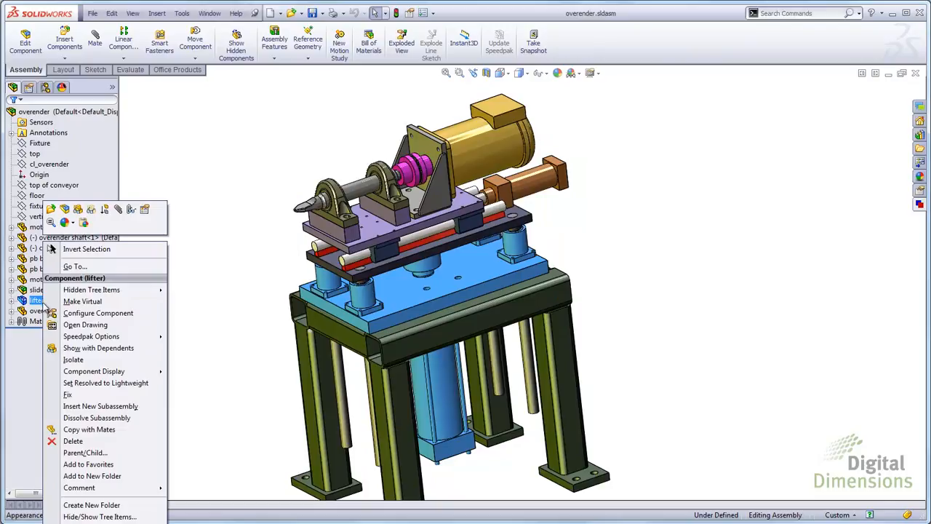
left_click(72, 359)
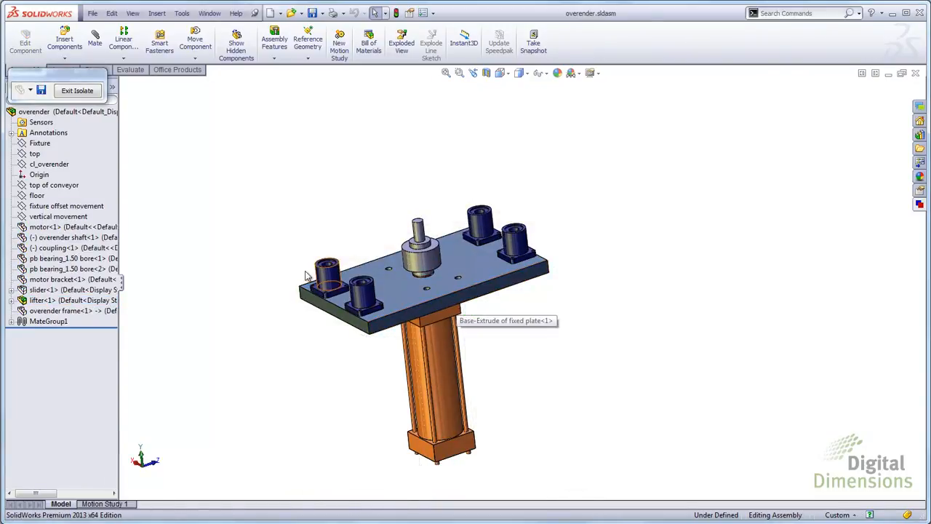
left_click(78, 90)
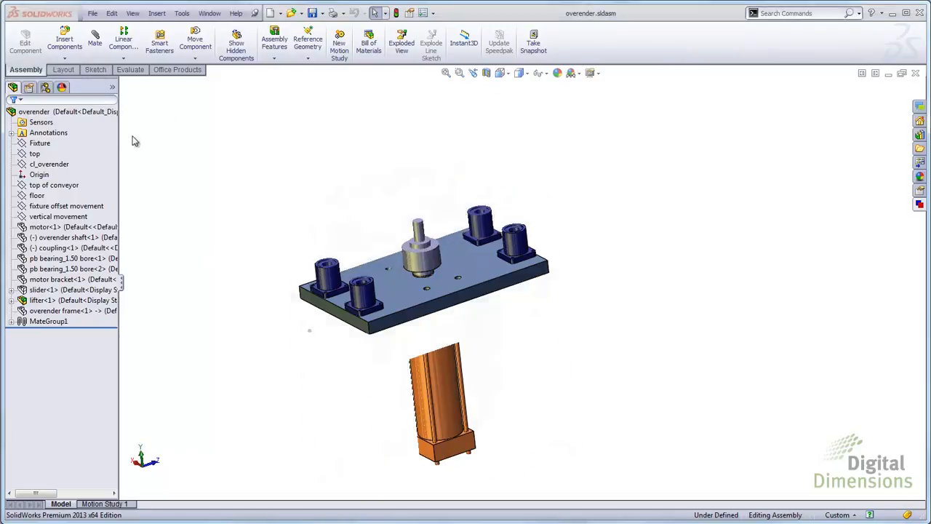
Create a graphics SpeedPak for the slider subassembly from within the overender assembly
right_click(65, 292)
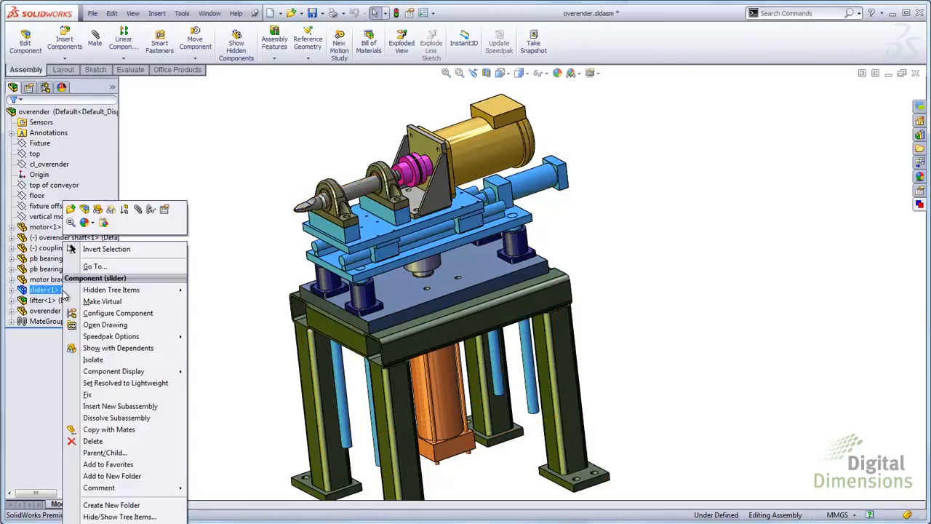
left_click(247, 293)
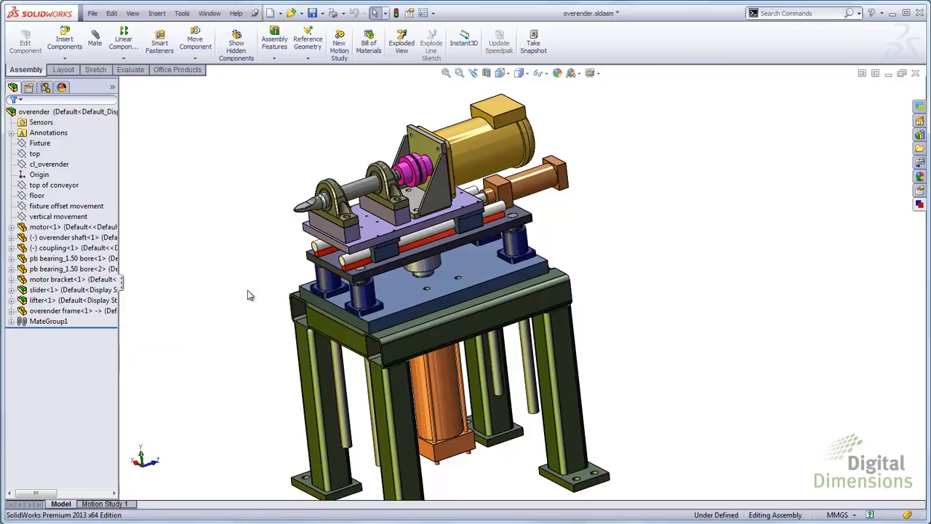
right_click(77, 293)
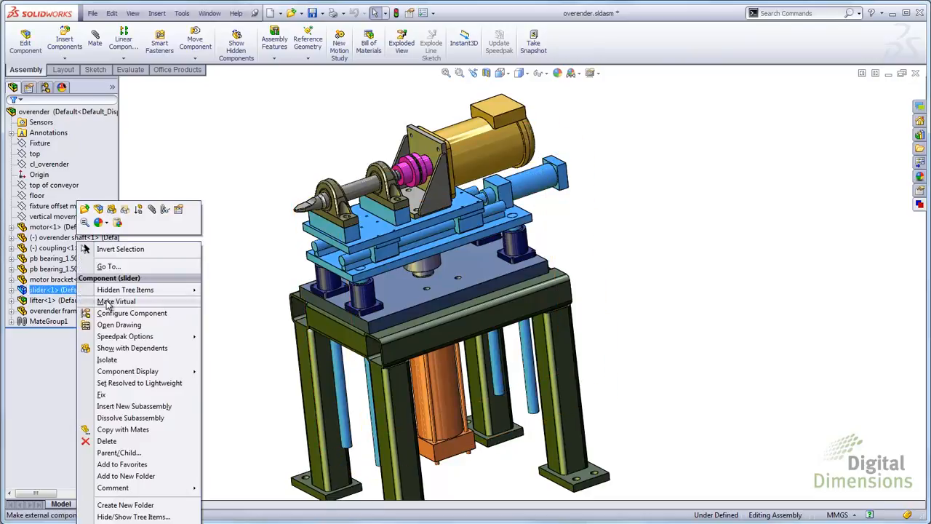
mouse_move(139, 338)
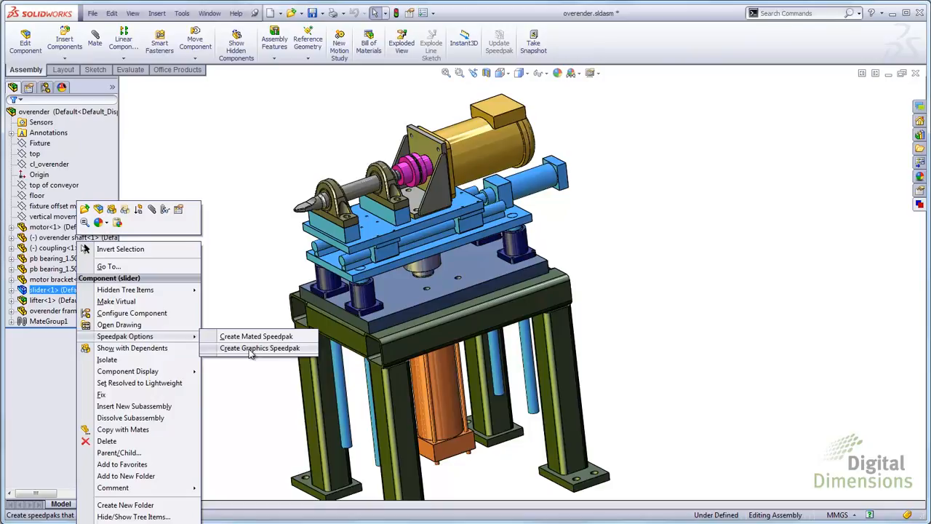
left_click(250, 337)
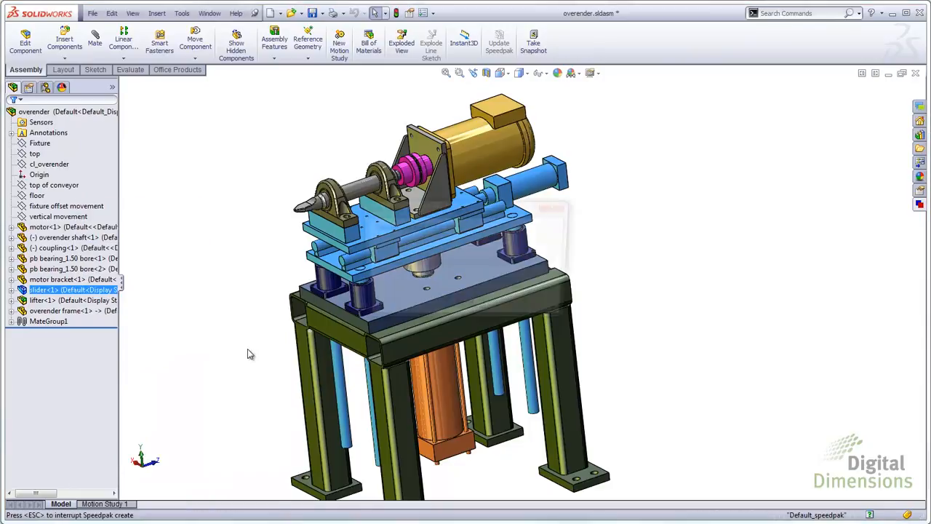
Isolate the slider SpeedPak to examine which of its geometry is selectable, and exit isolation
left_click(53, 290)
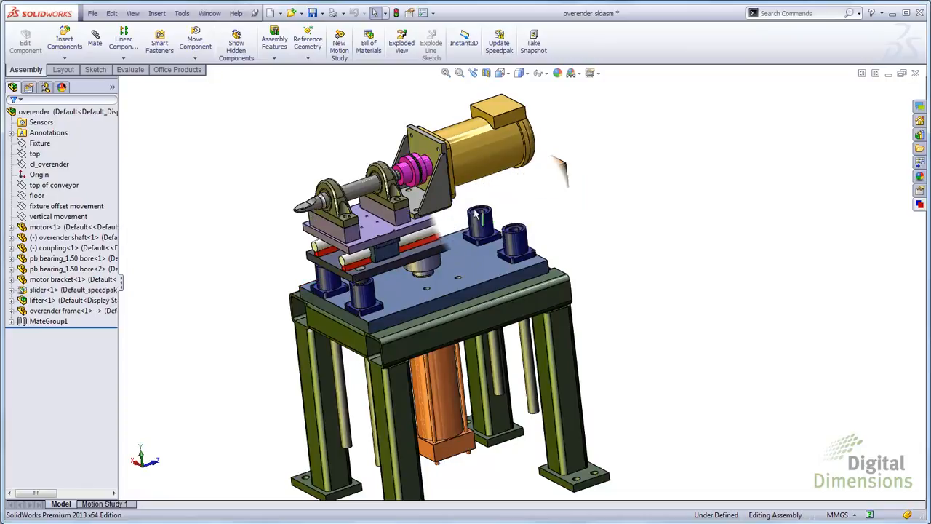
right_click(73, 290)
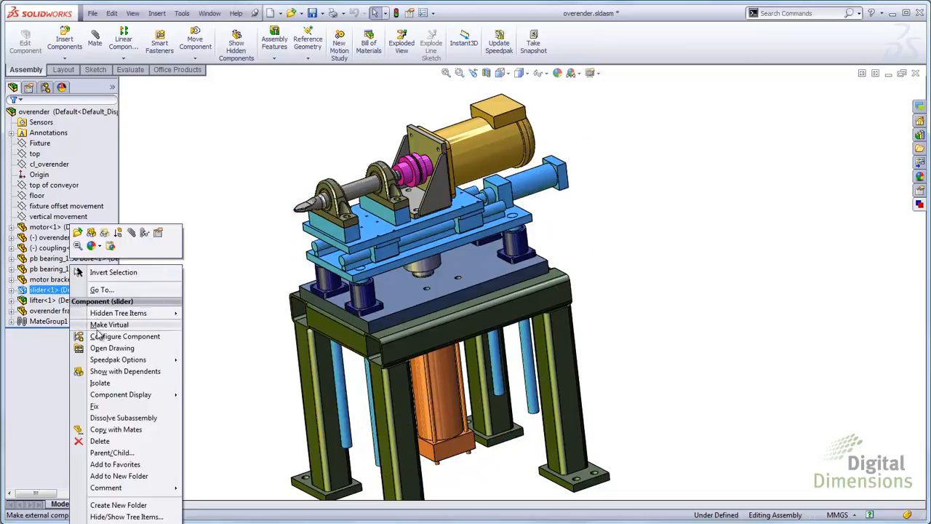
left_click(101, 384)
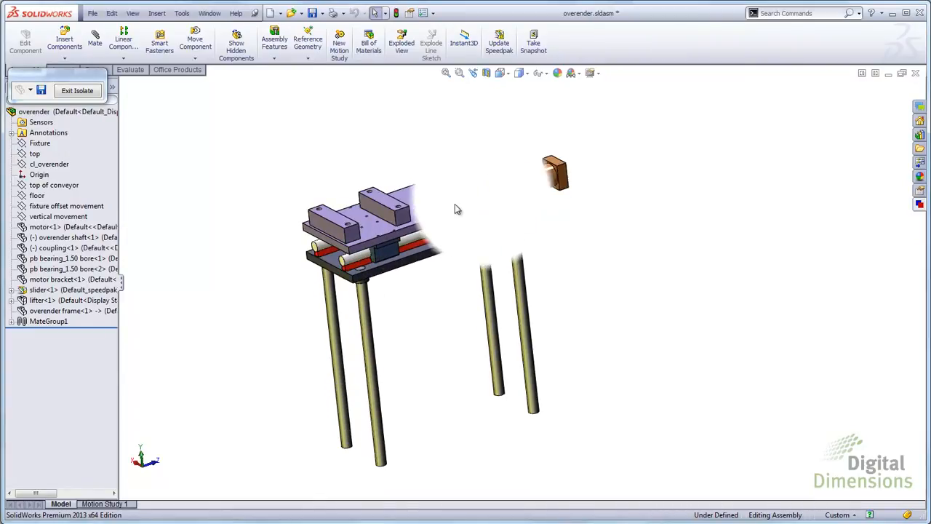
left_click(77, 91)
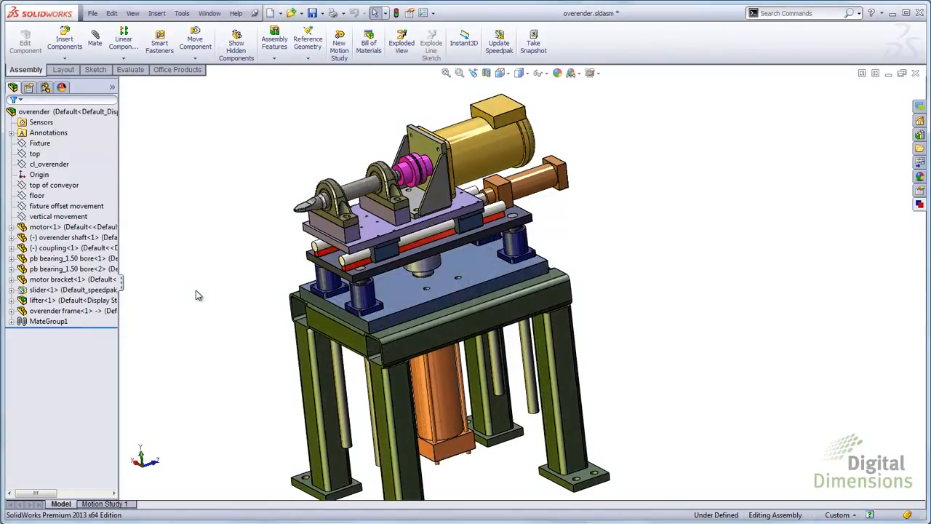
Create a mated SpeedPak for the lifter subassembly and isolate the lifter
right_click(63, 300)
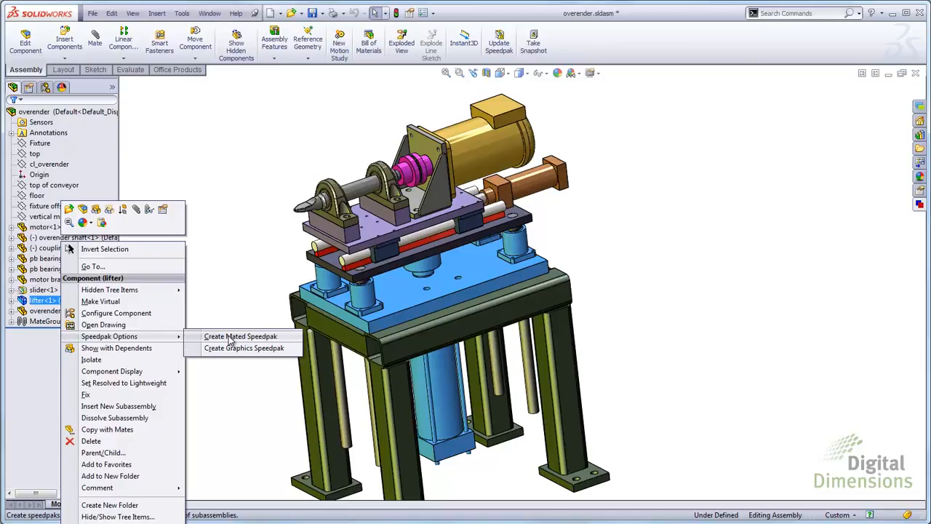
left_click(229, 337)
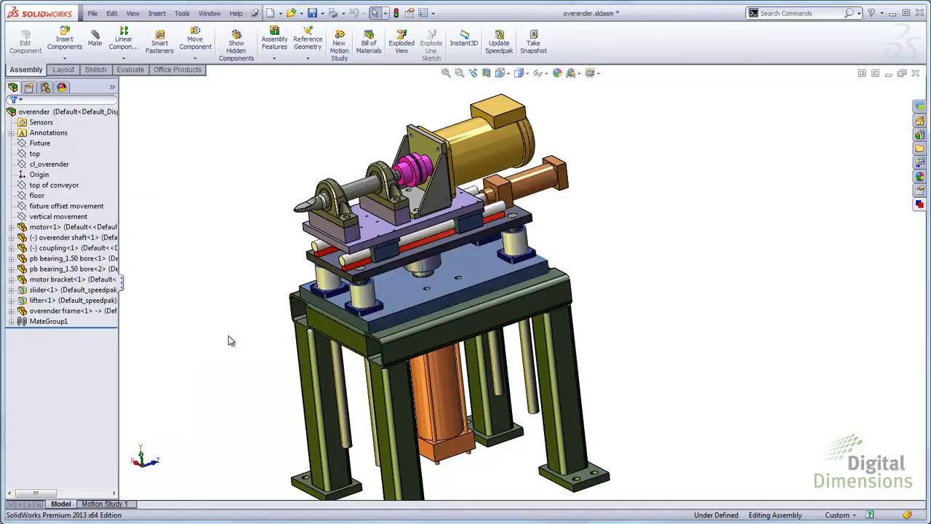
right_click(61, 303)
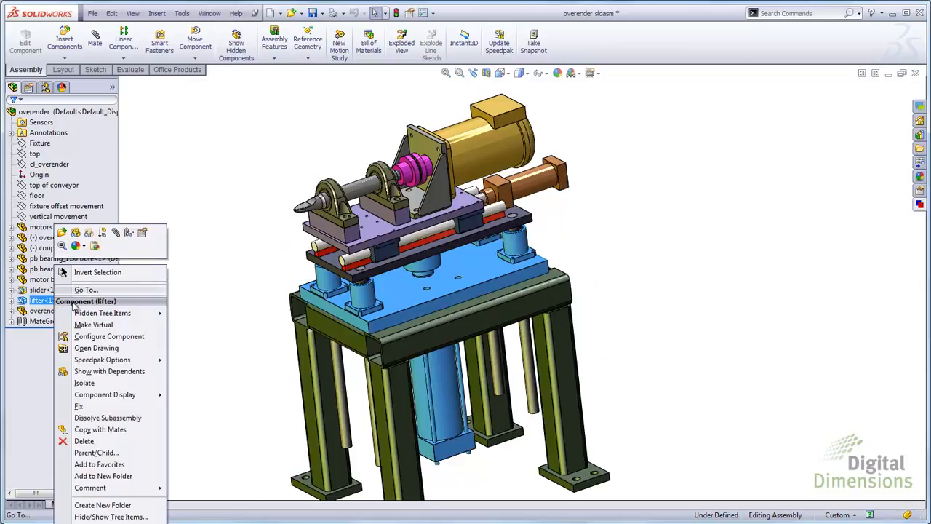
left_click(84, 383)
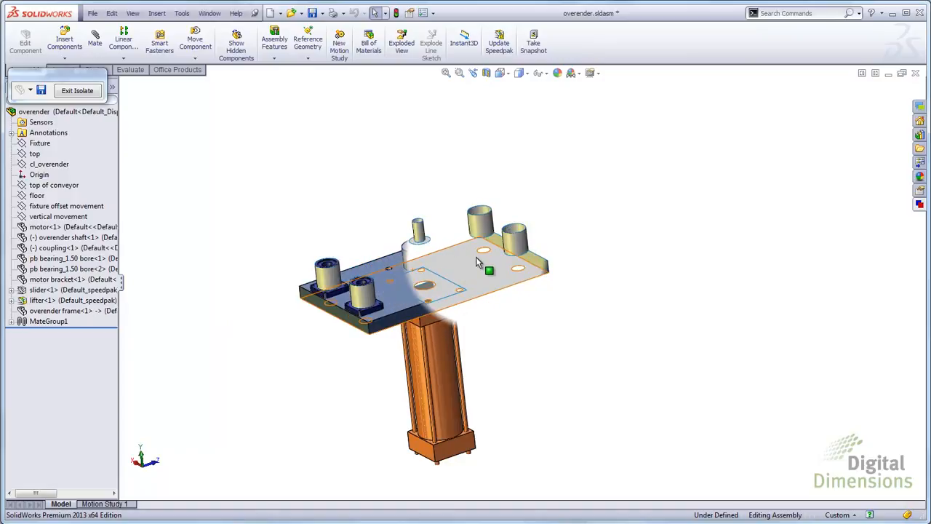
Check that the mated cylindrical bearing faces of the isolated lifter can be selected, and exit isolation
left_click_drag(399, 291, 366, 281)
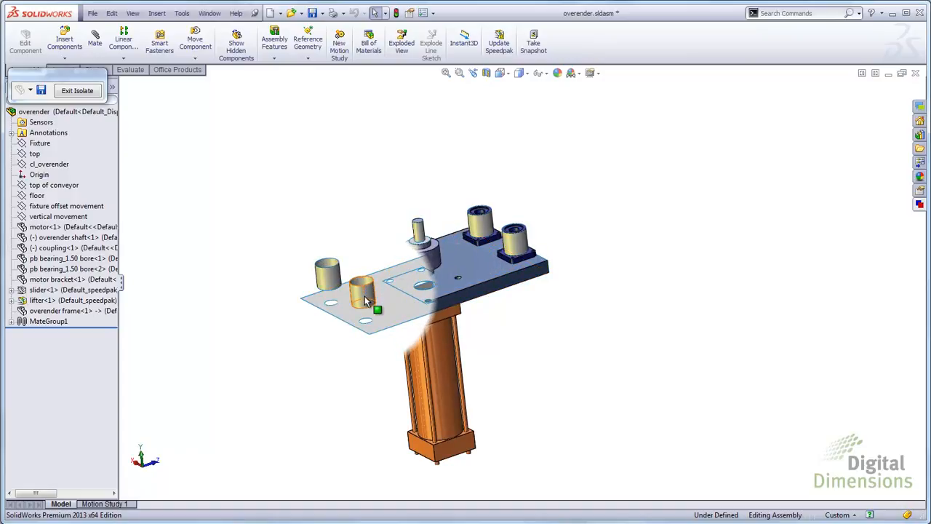
left_click(365, 297)
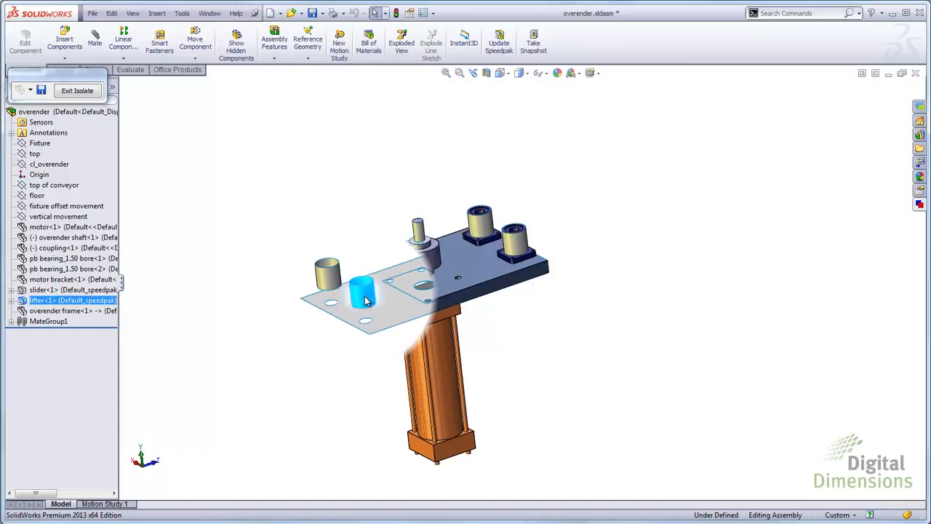
left_click(327, 281)
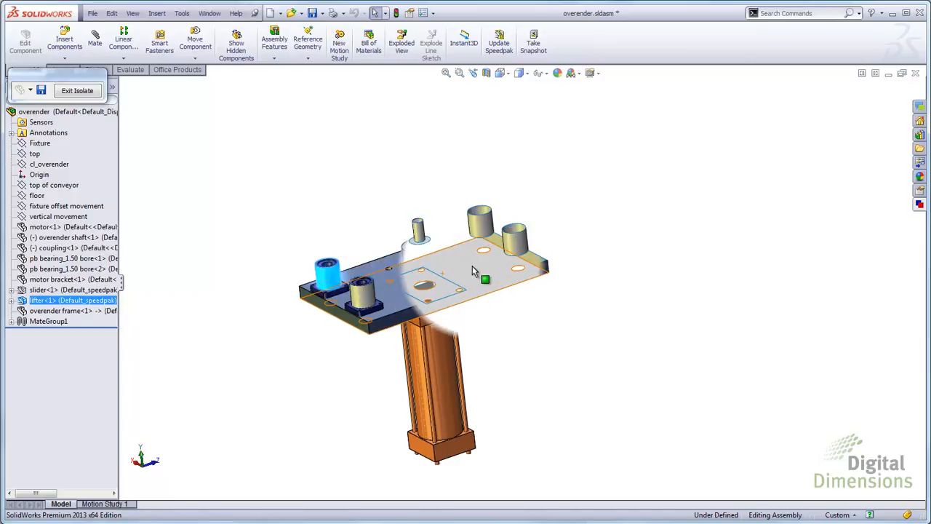
left_click(76, 93)
Update the SpeedPak of the lifter subassembly
left_click(107, 311)
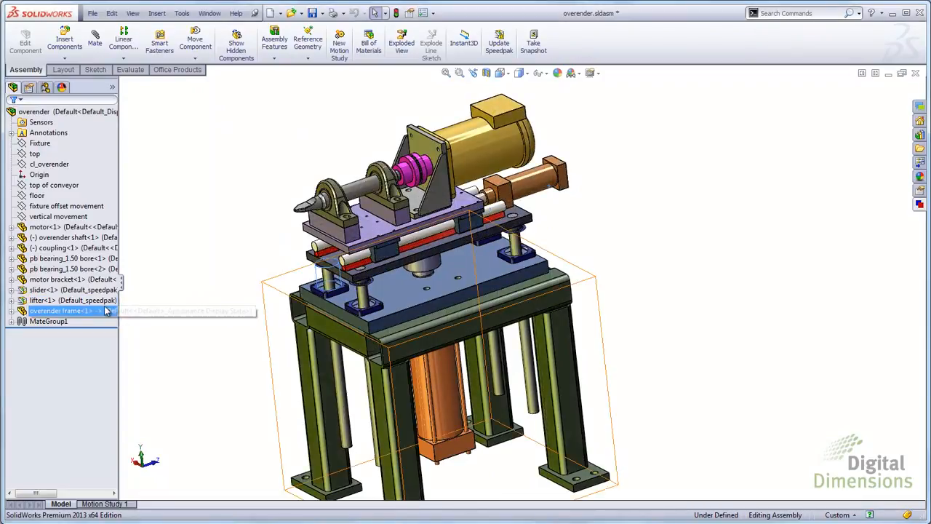
left_click(106, 300)
right_click(106, 307)
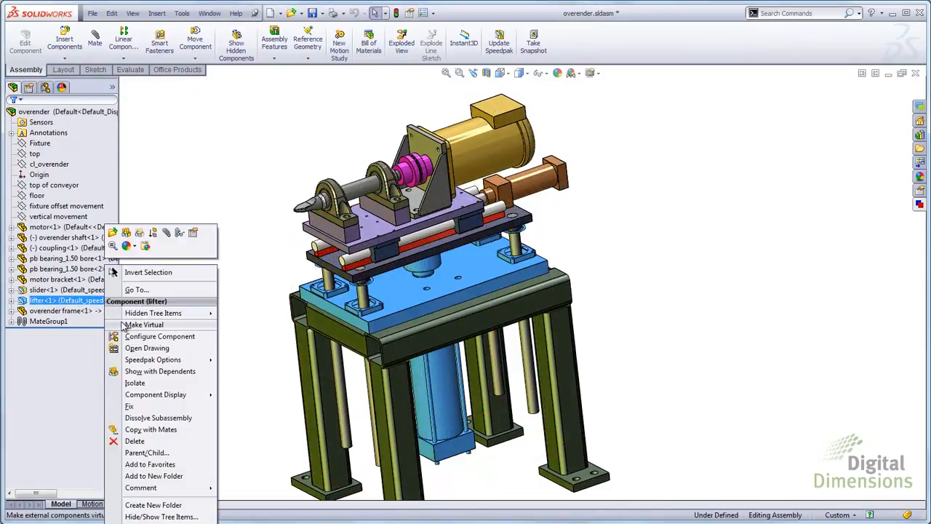
mouse_move(153, 361)
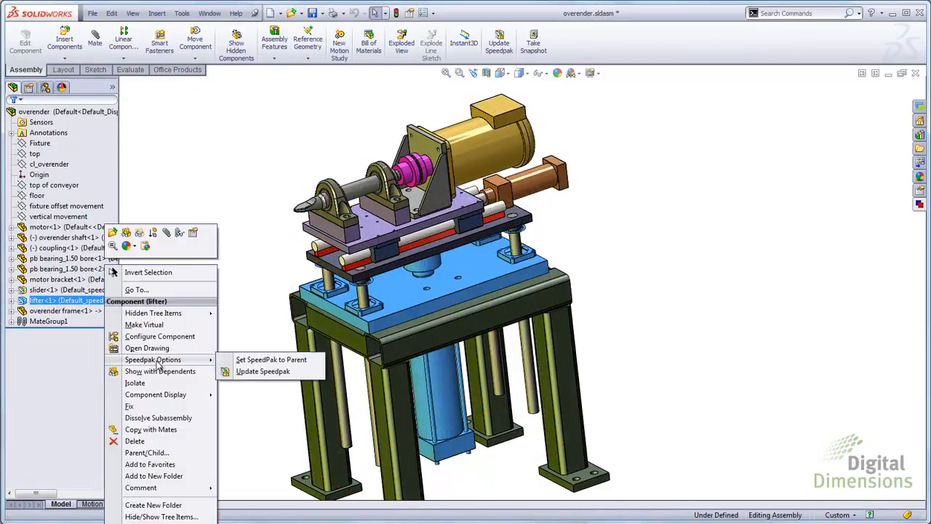
left_click(260, 372)
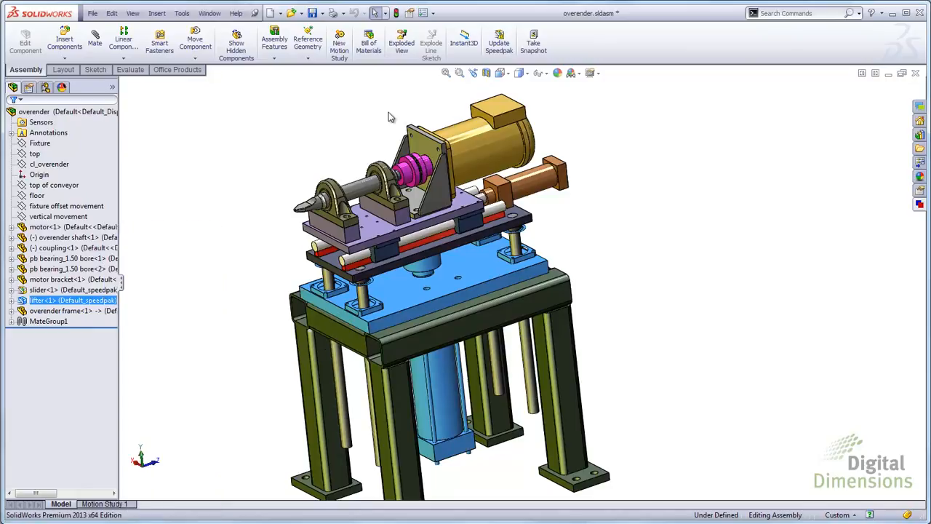
left_click(499, 43)
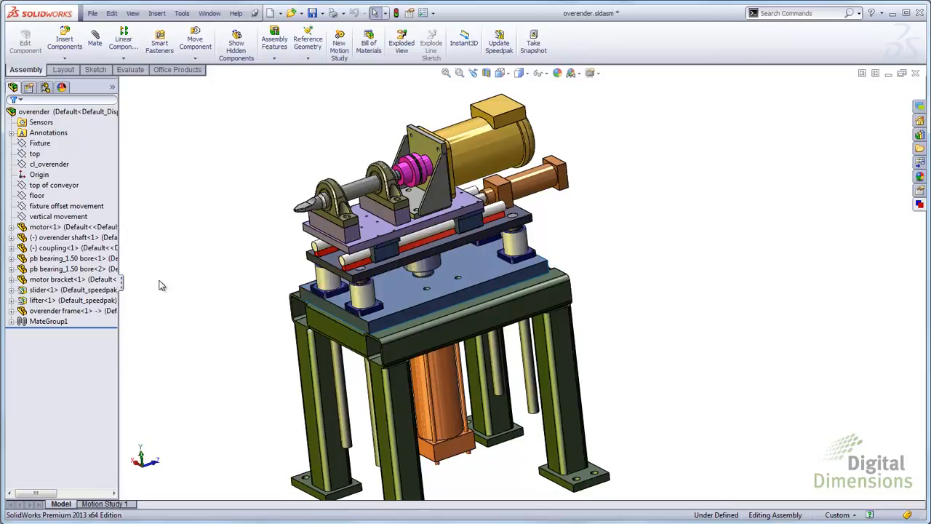
Isolate the slider SpeedPak and examine how its slide plate displays around the pointer
left_click(51, 291)
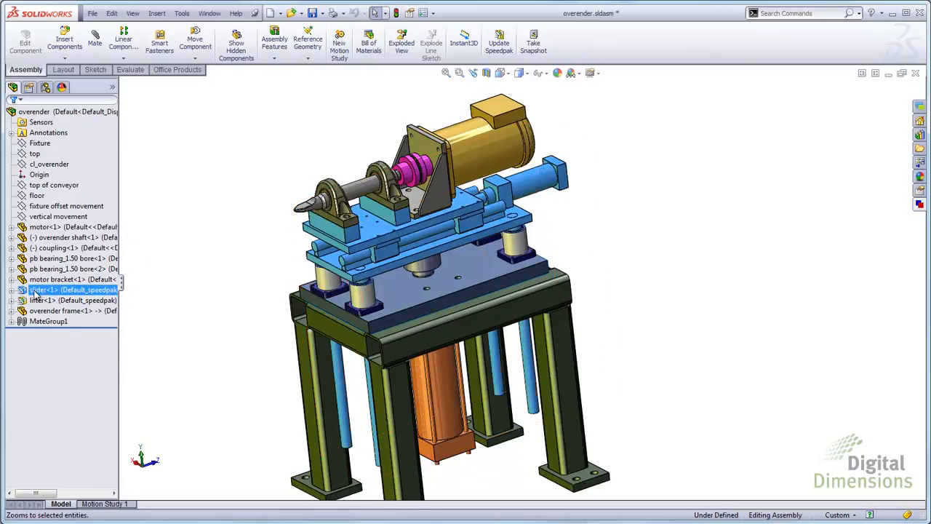
right_click(45, 291)
left_click(67, 383)
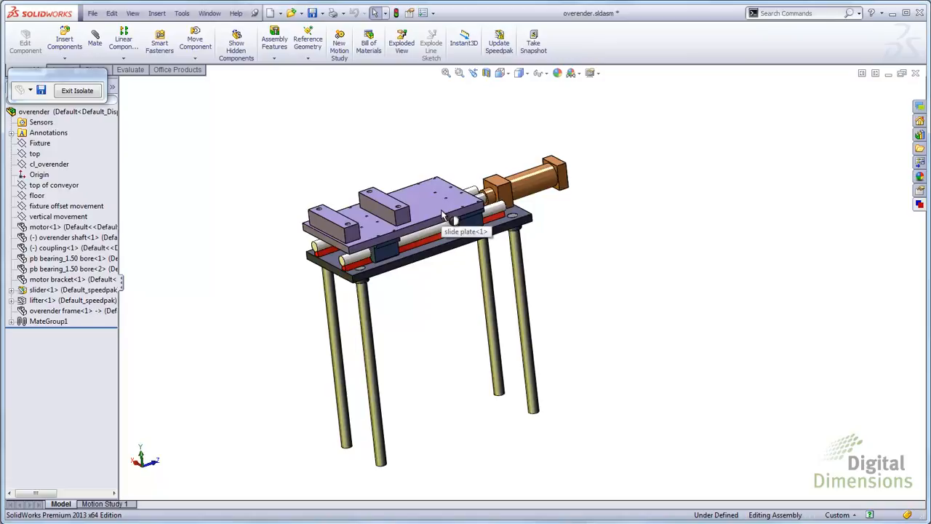
mouse_move(443, 212)
left_mouse_down()
mouse_move(456, 210)
mouse_move(454, 197)
mouse_move(362, 337)
mouse_move(378, 233)
mouse_move(453, 210)
mouse_move(434, 217)
left_mouse_up()
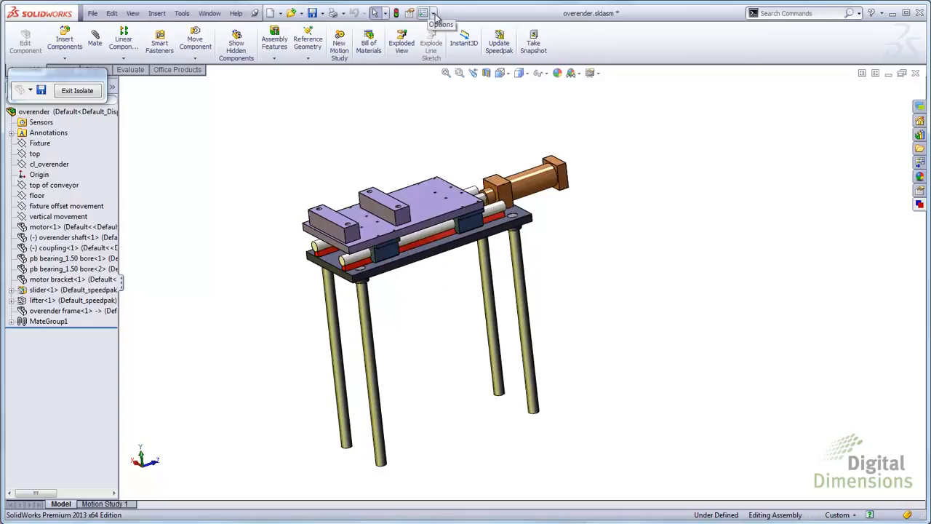
Enable Display SpeedPak graphics circle in the Display/Selection system options
left_click(435, 14)
left_click(452, 27)
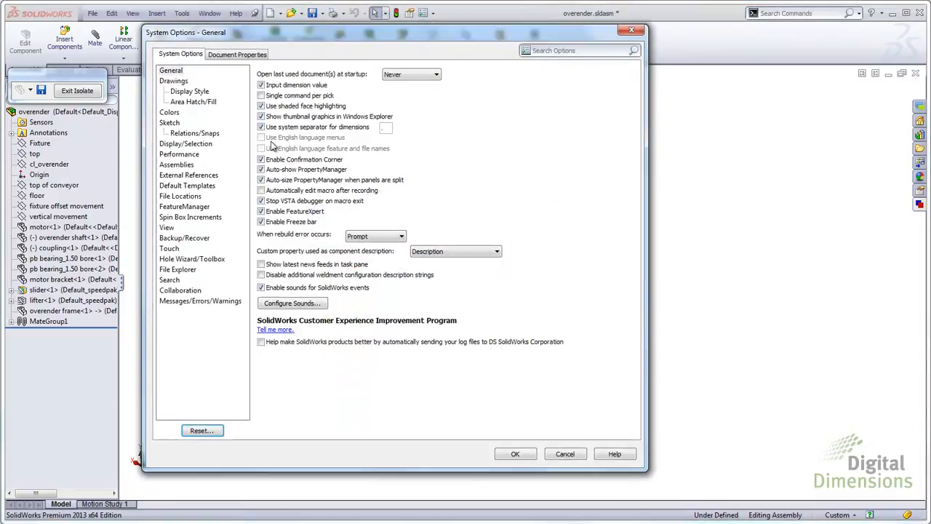
left_click(186, 144)
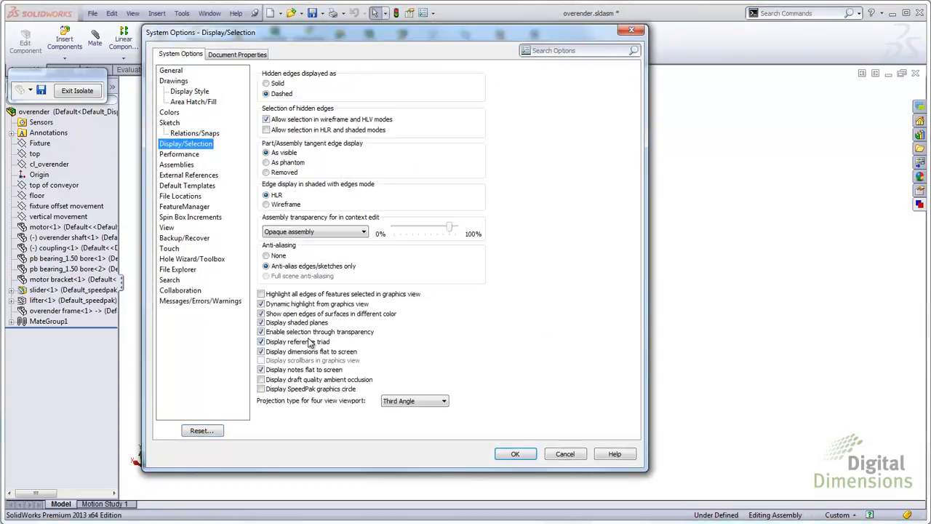
left_click(261, 390)
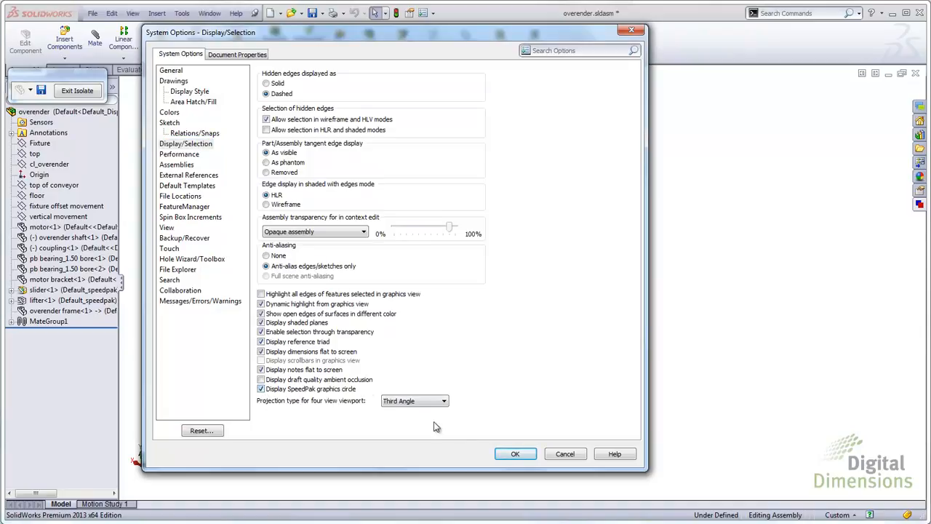
left_click(507, 453)
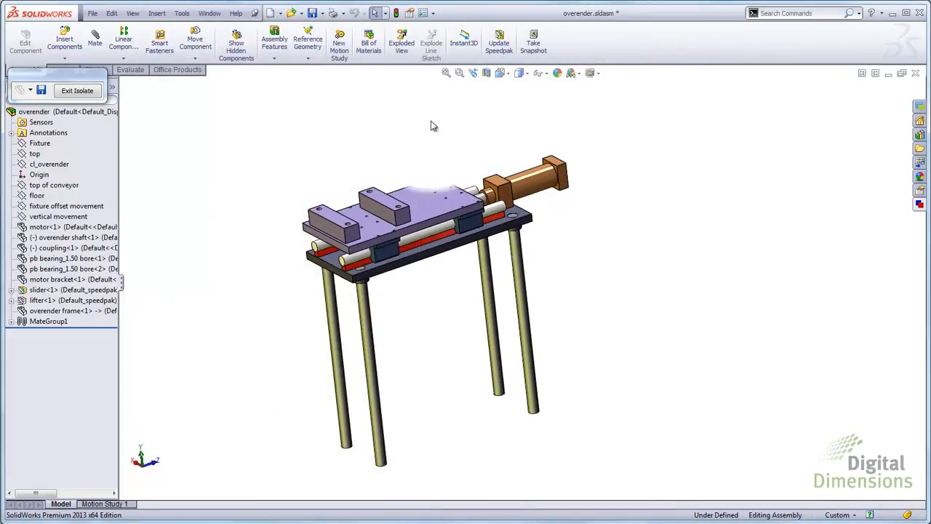
Disable Display SpeedPak graphics circle in the Display/Selection system options
left_click(433, 13)
left_click(449, 27)
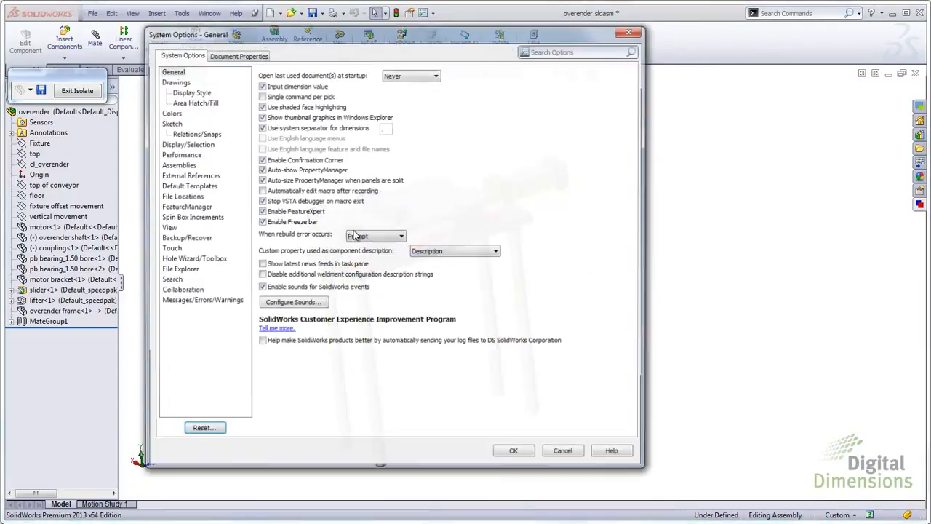
left_click(186, 145)
left_click(260, 390)
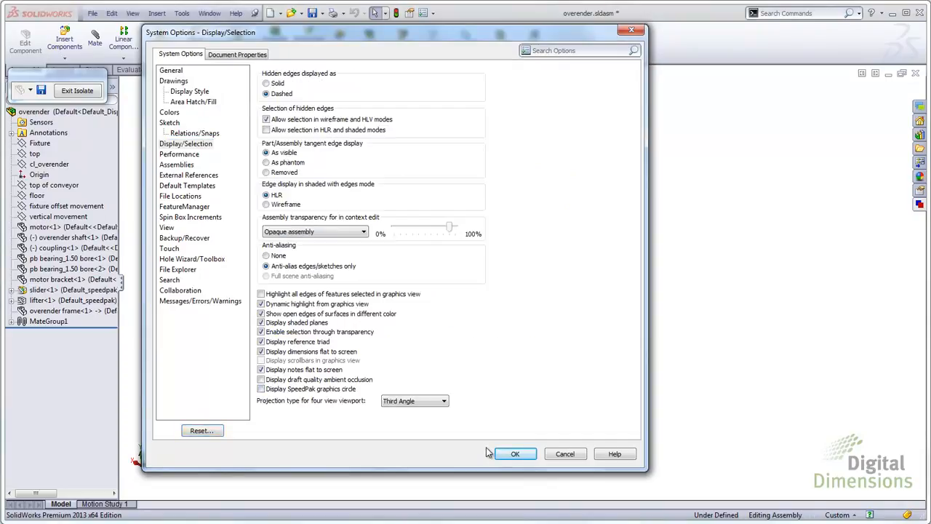
left_click(514, 454)
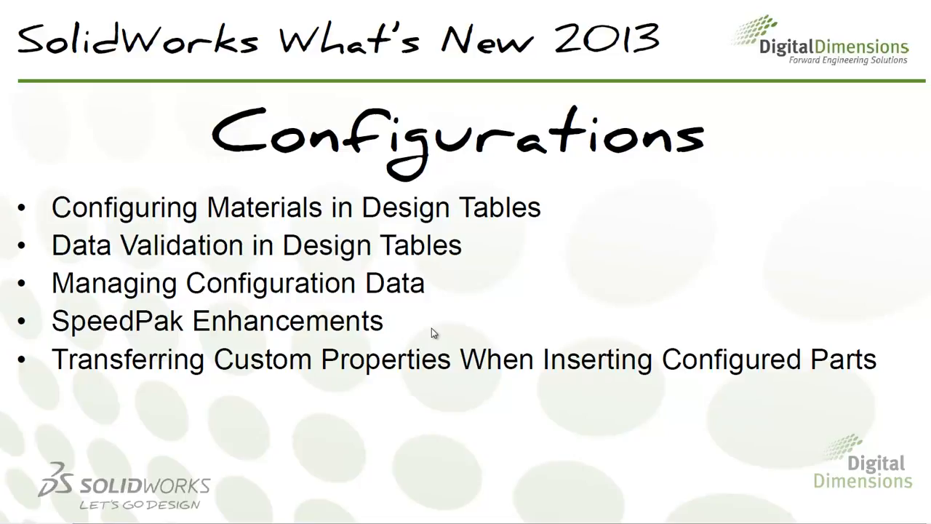
Switch from the presentation to SolidWorks and bring up the Weldment Cut List-B3 part
key("alt+Tab")
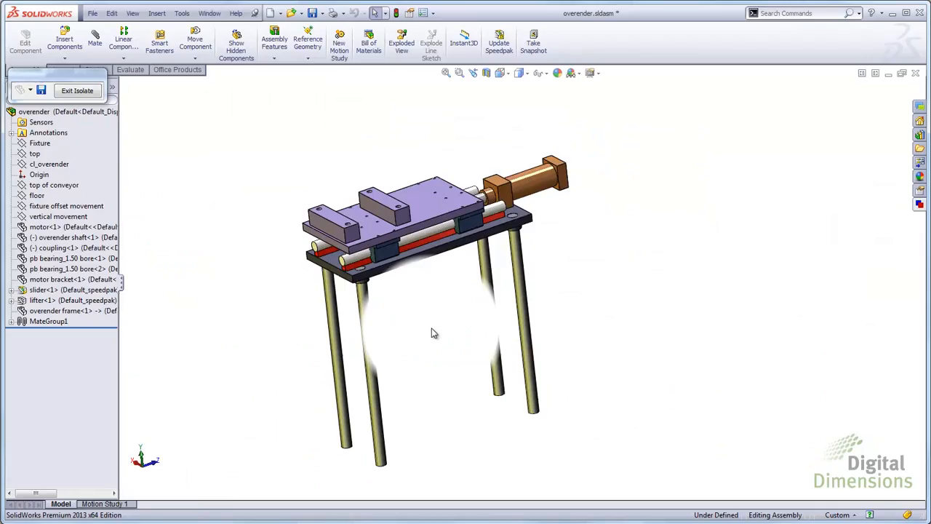
key("ctrl+Tab")
key("ctrl+Tab")
key("ctrl+Tab")
key("ctrl+Tab")
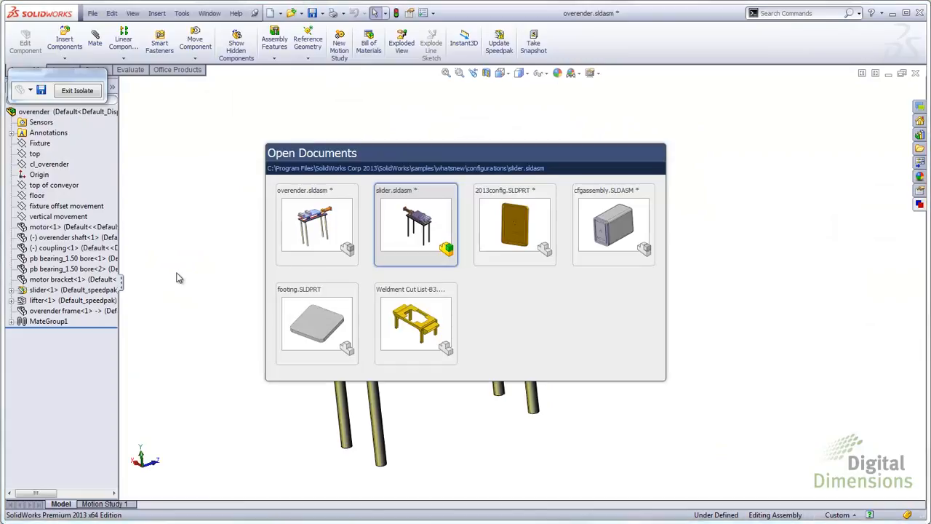
key("ctrl+Tab")
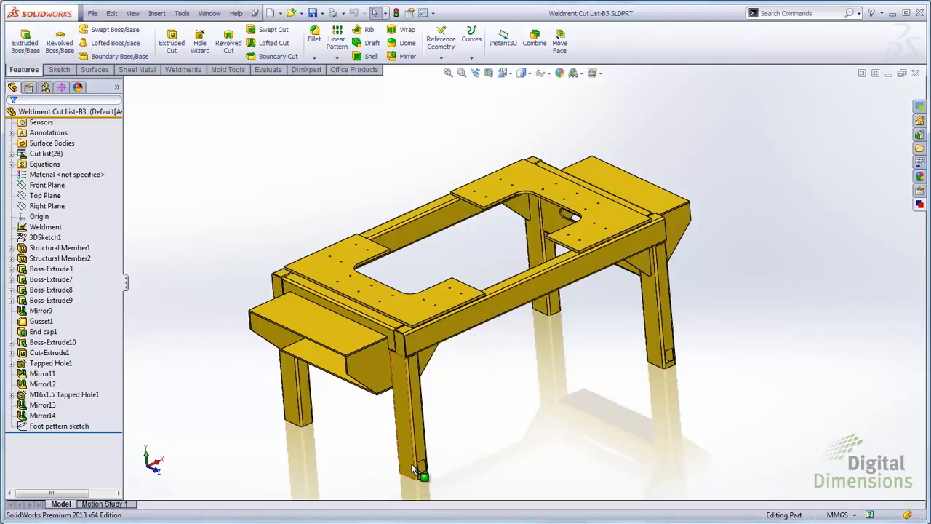
left_click(158, 13)
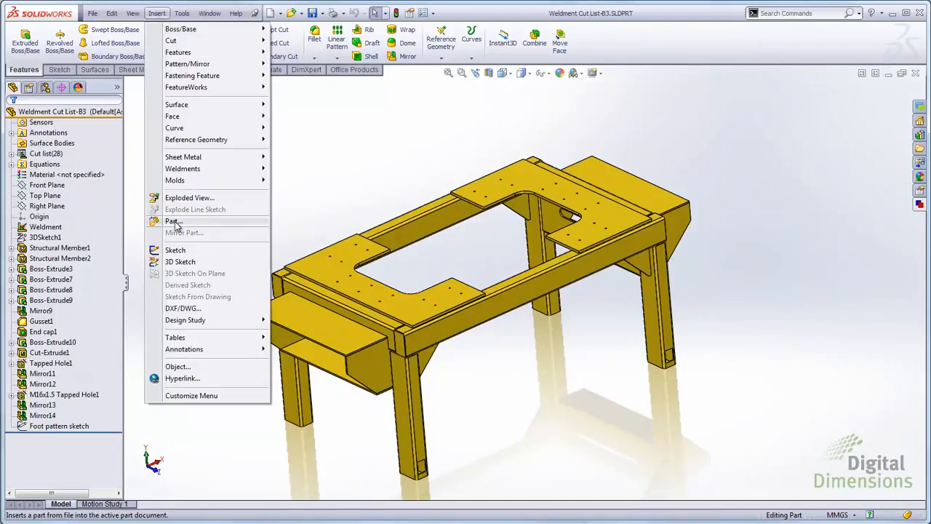
left_click(359, 189)
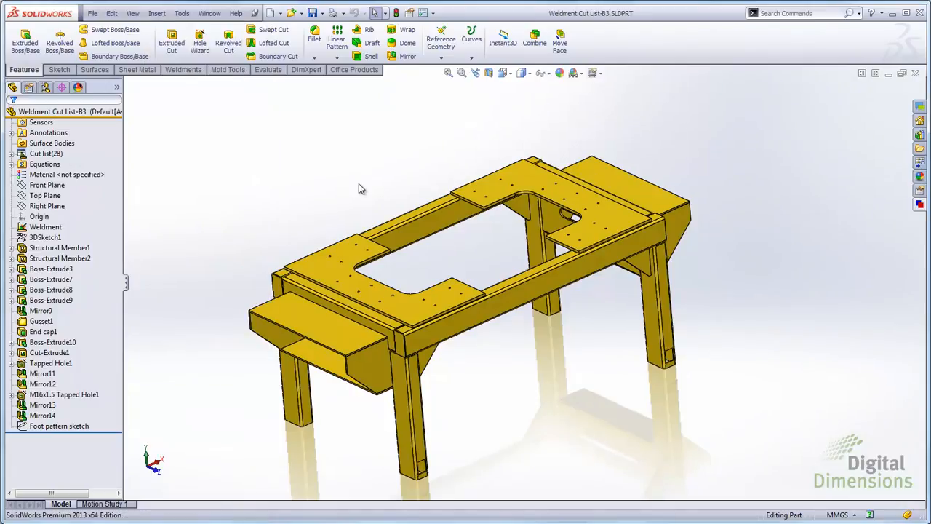
Bring up the footing part and activate its Default configuration, followed by its DDI Footing configuration
key("ctrl+Tab")
key("ctrl+Tab")
key("ctrl+Tab")
key("ctrl+Tab")
key("ctrl+Tab")
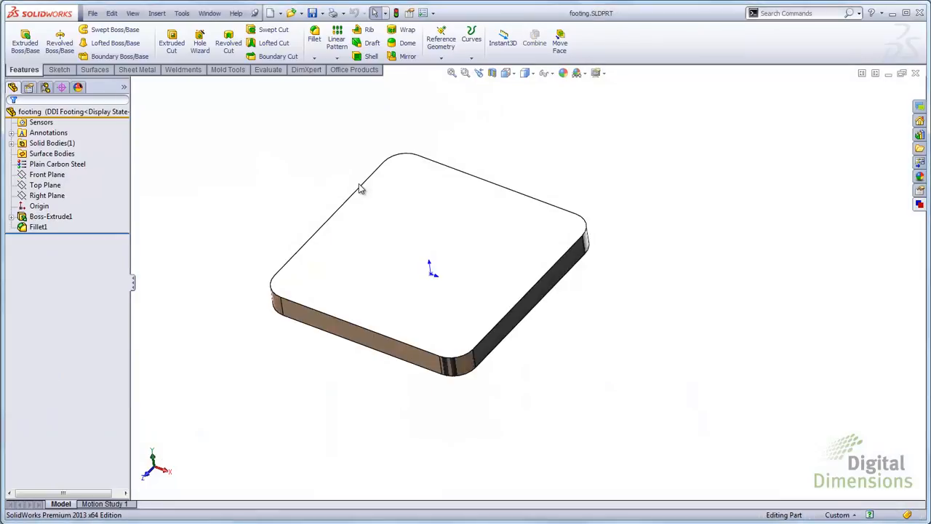
left_click(45, 88)
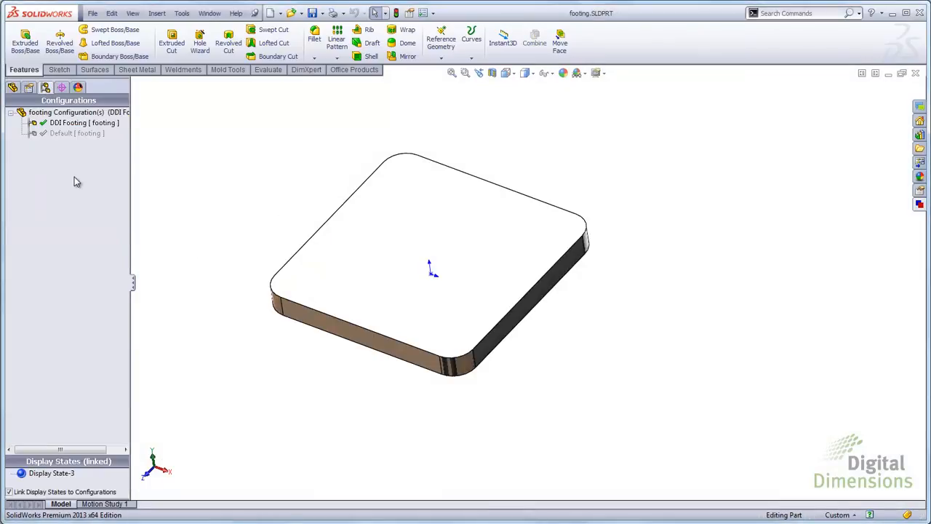
double_click(66, 135)
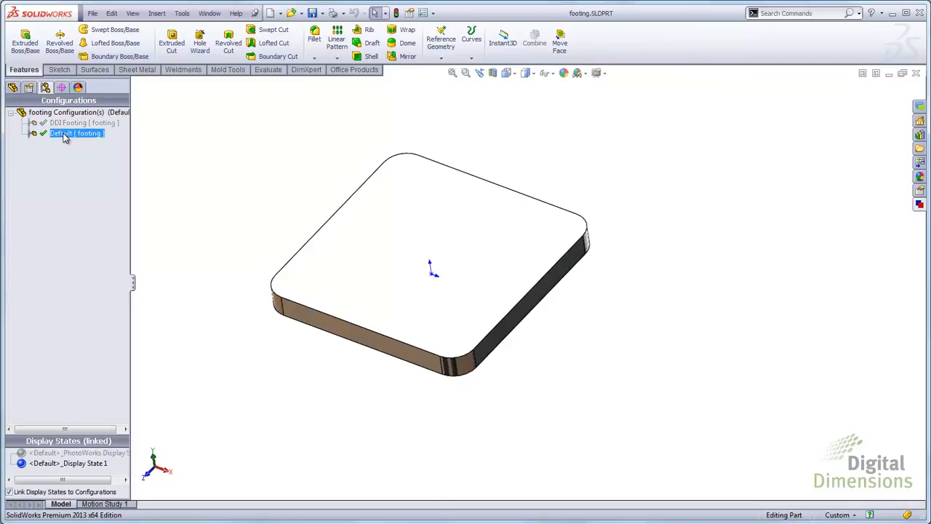
double_click(65, 123)
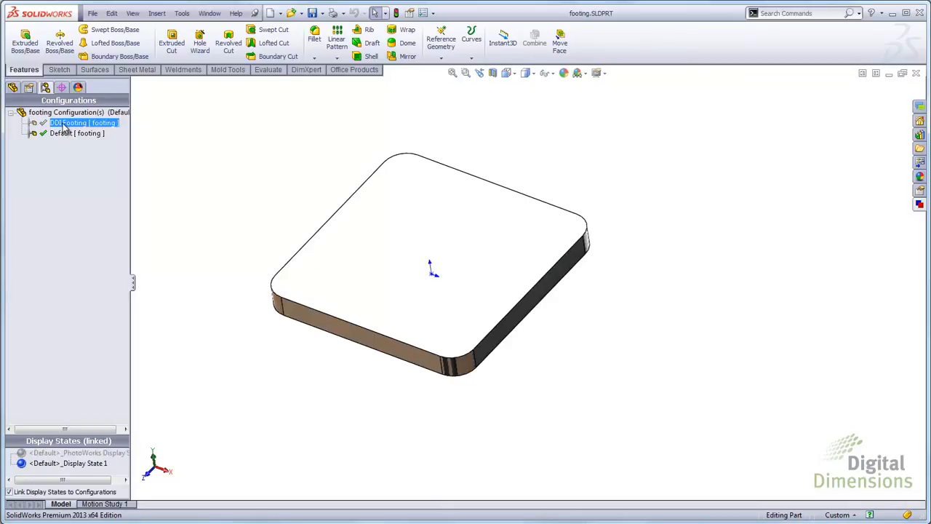
Examine the footing's configuration-specific file properties for DDI Footing and Default
left_click(92, 13)
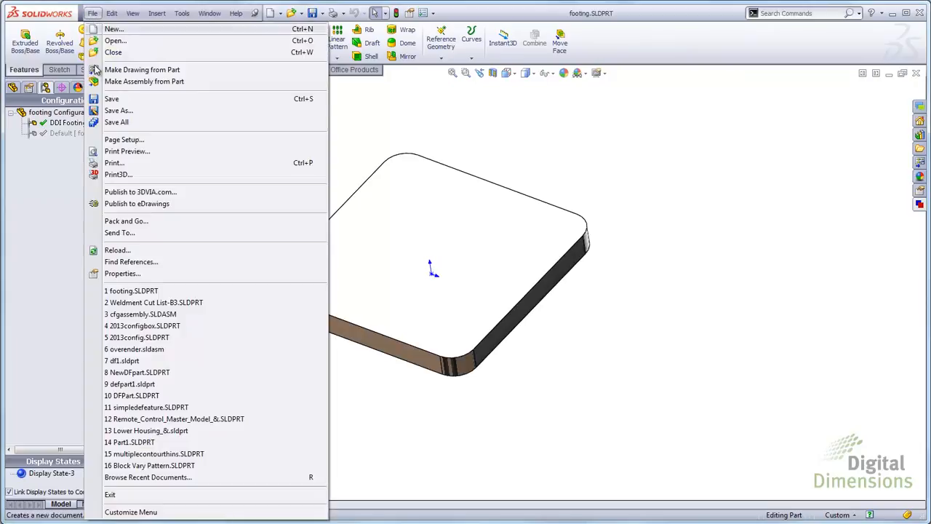
left_click(122, 274)
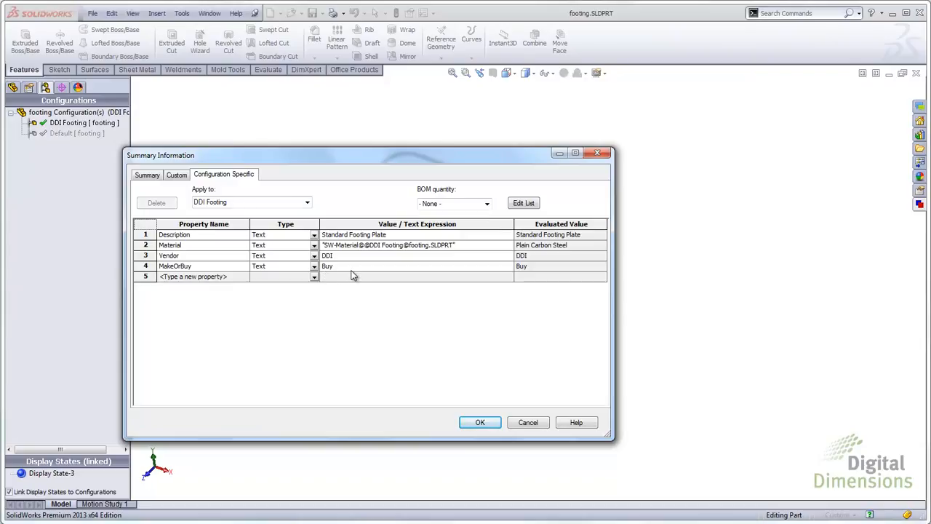
left_click(307, 203)
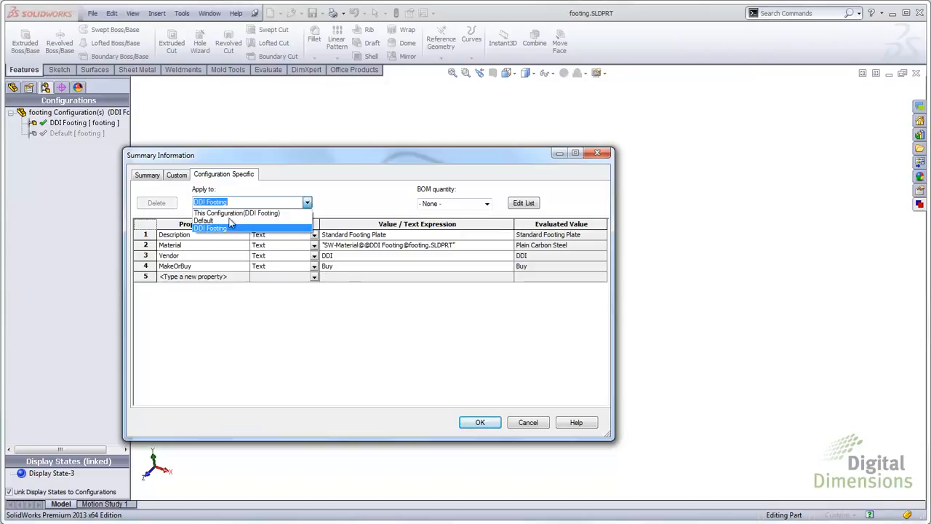
left_click(206, 219)
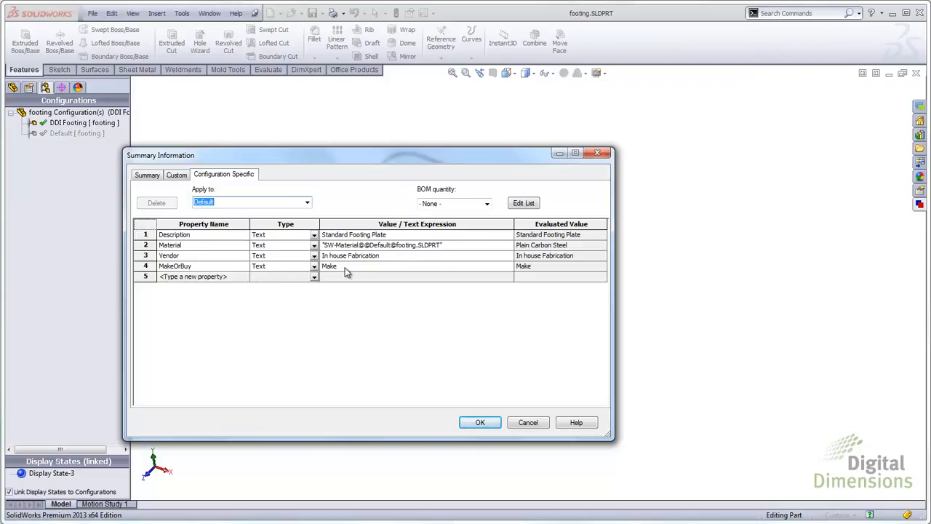
left_click(480, 423)
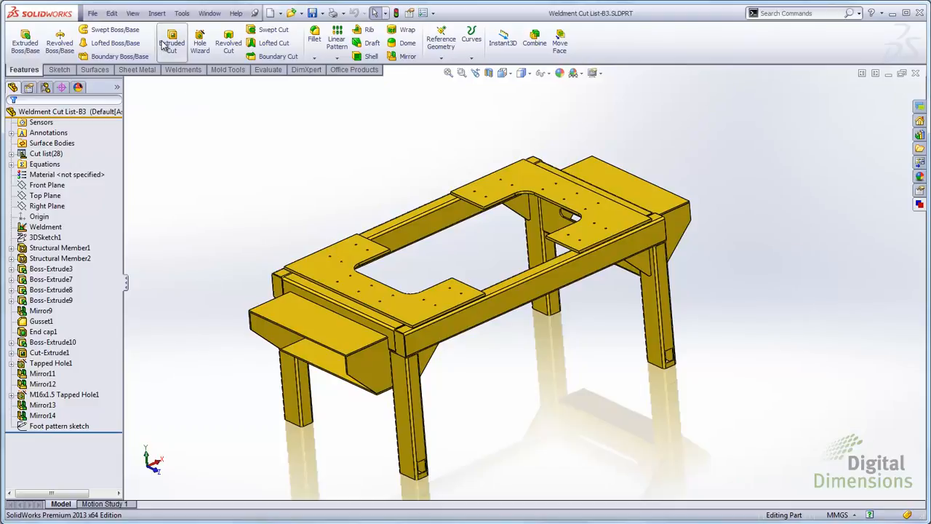
Insert footing.SLDPRT into the weldment with solid bodies and custom properties transferred, placing it under the near front leg
left_click(157, 13)
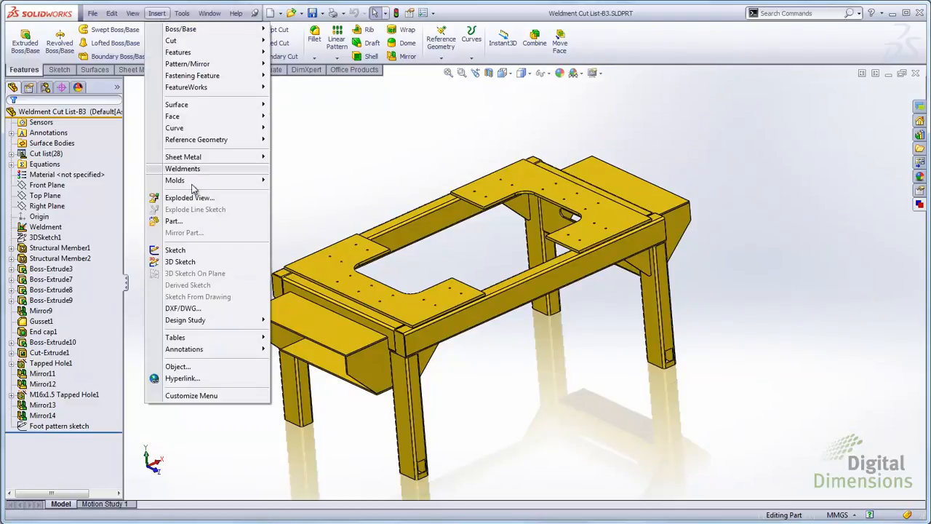
left_click(173, 222)
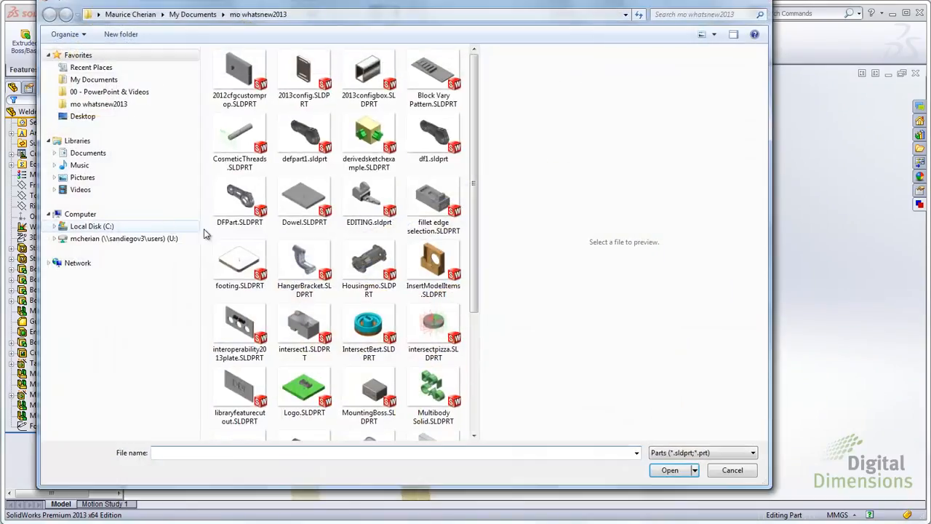
left_click(251, 271)
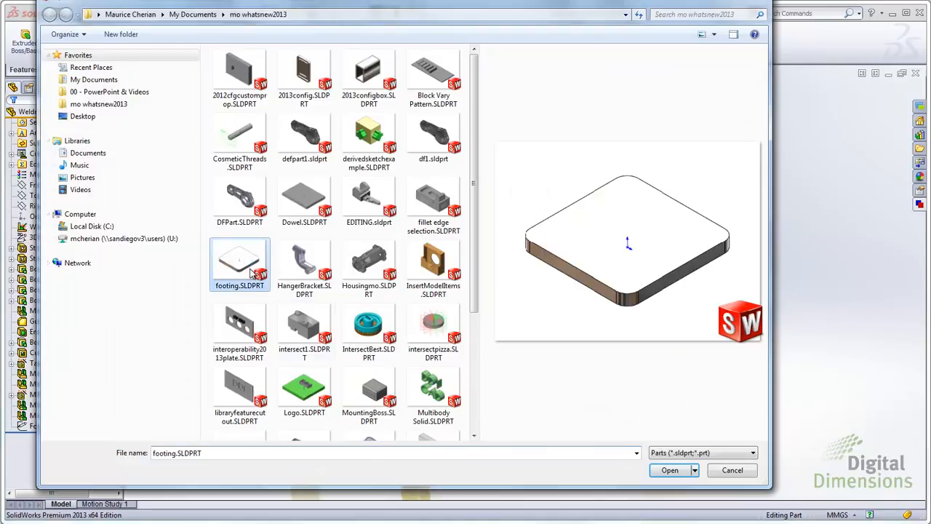
left_click(669, 471)
scroll(444, 396, "down", 5)
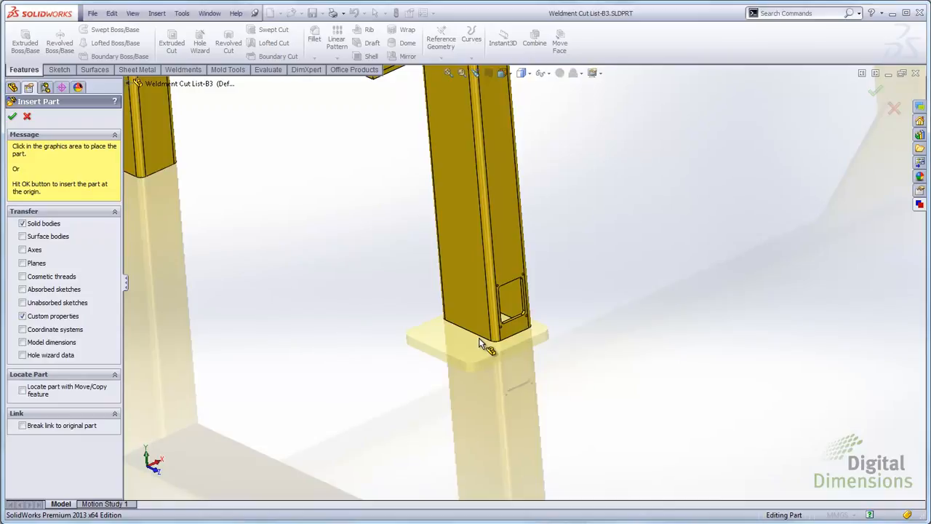
left_click(480, 338)
scroll(469, 351, "up", 5)
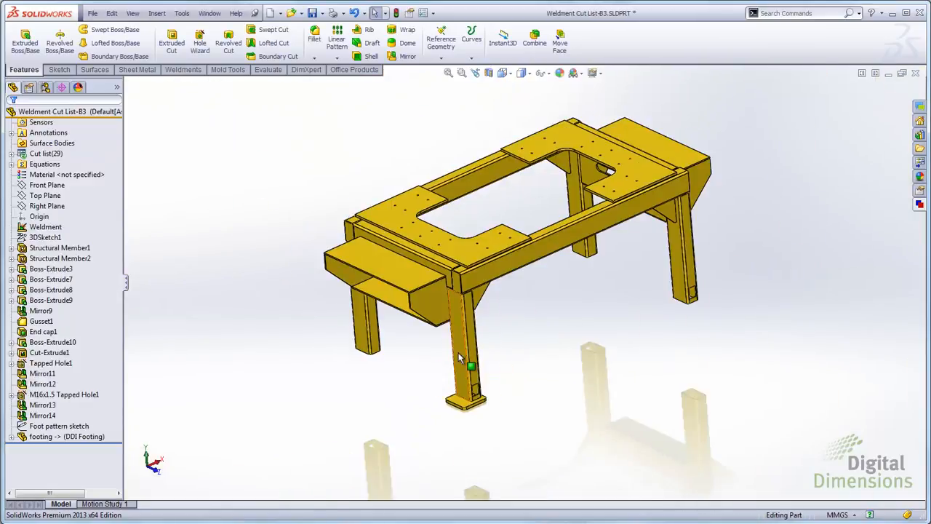
Update the weldment's cut list
left_click(48, 154)
right_click(48, 154)
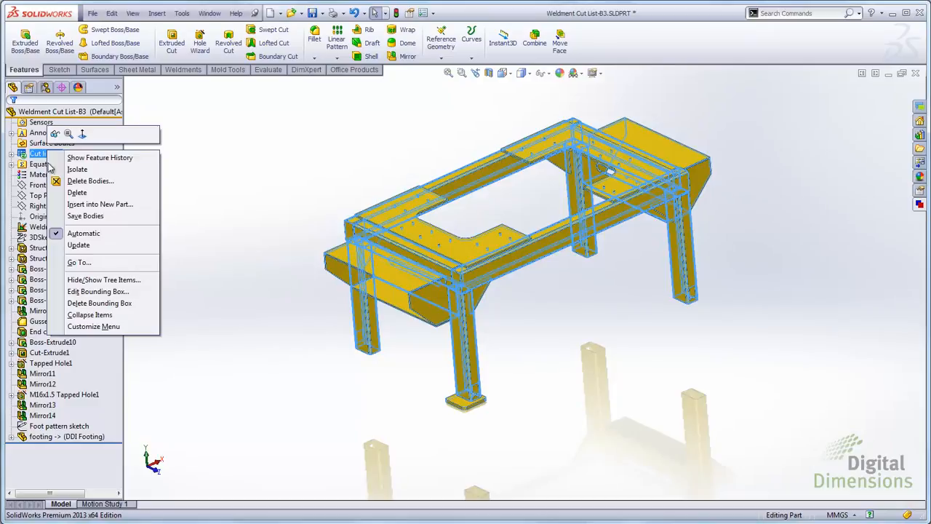
left_click(78, 246)
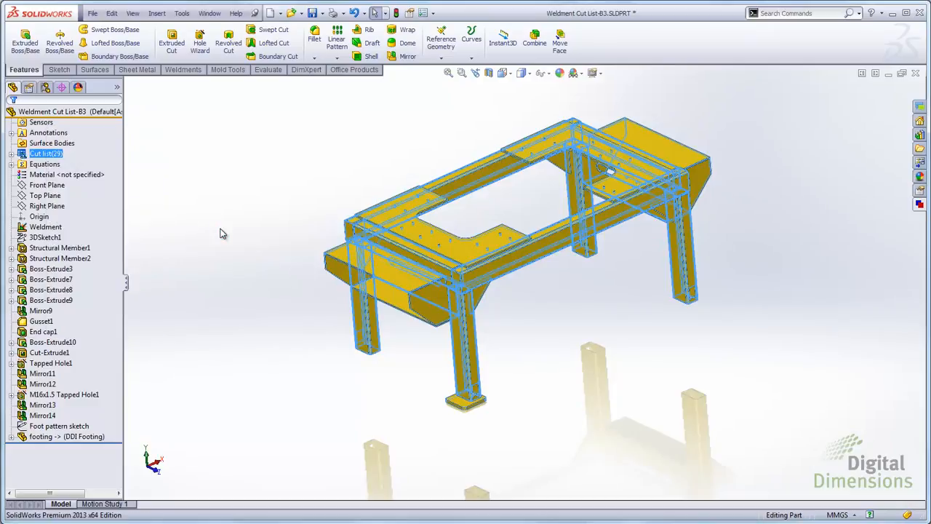
Expand the cut list and open the properties of the inserted footing's item to check its transferred values
left_click(12, 154)
left_click(64, 269)
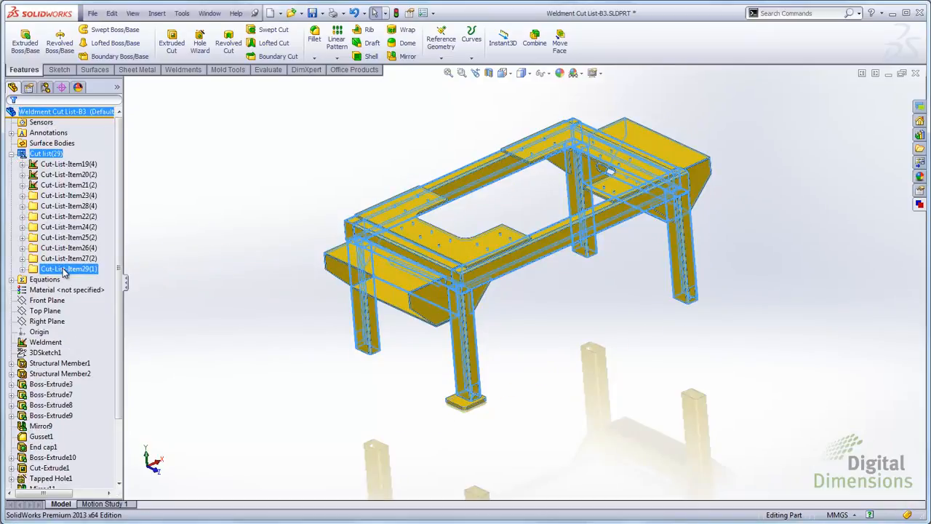
scroll(489, 378, "down", 2)
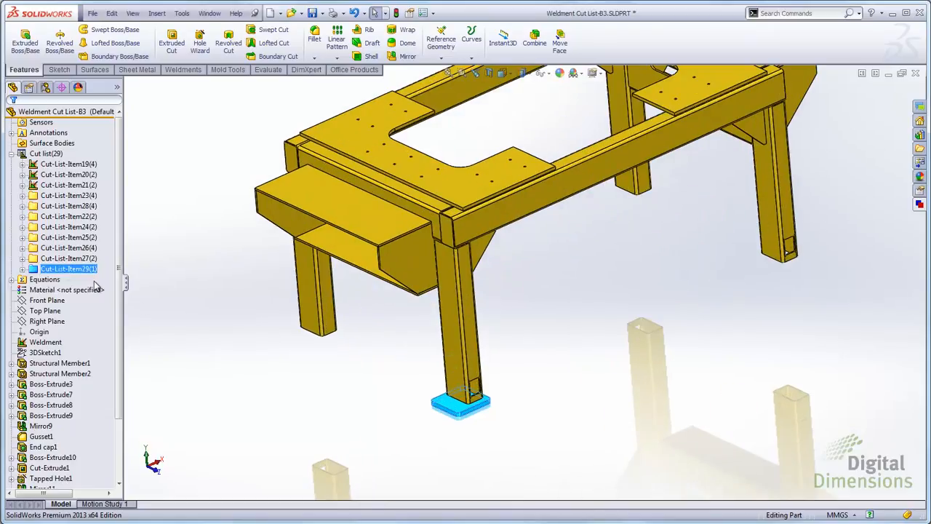
right_click(63, 271)
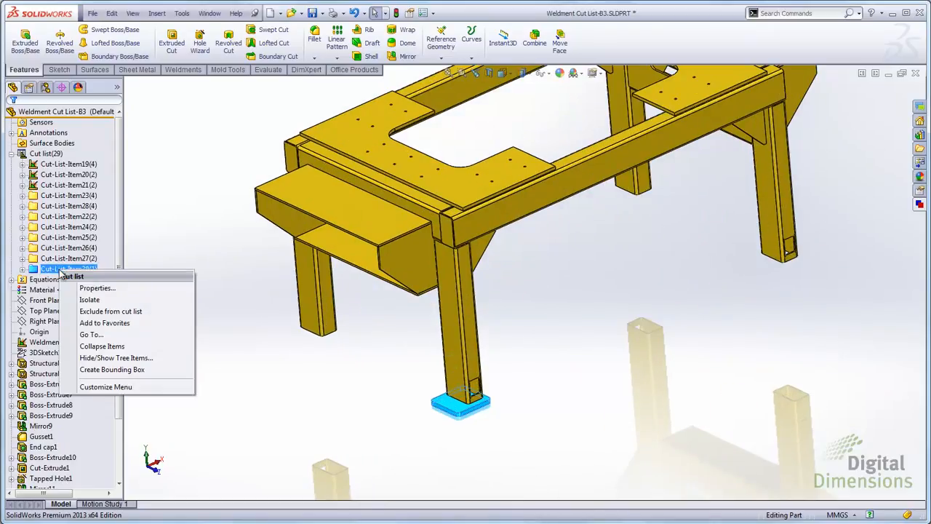
left_click(97, 289)
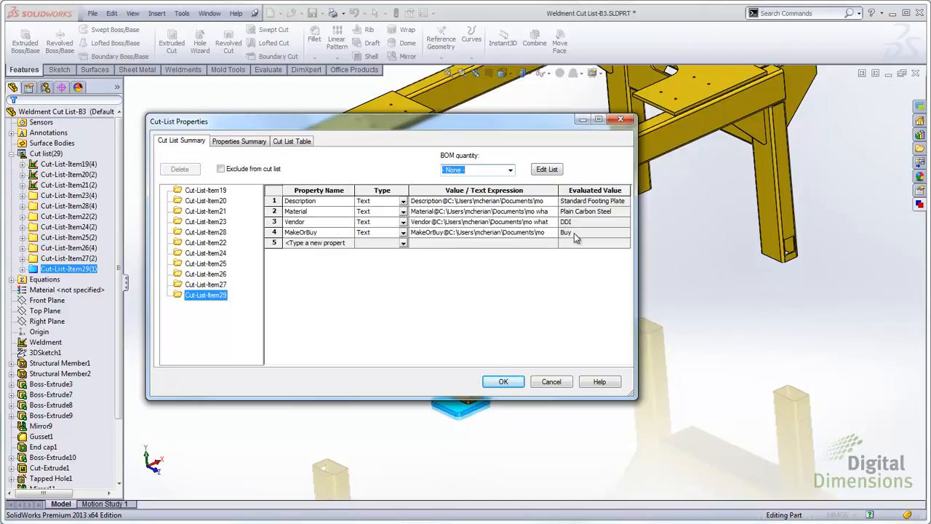
Examine the MAKEORBUY, VENDOR, MATERIAL and DESCRIPTION properties in the cut list properties summary
left_click(241, 143)
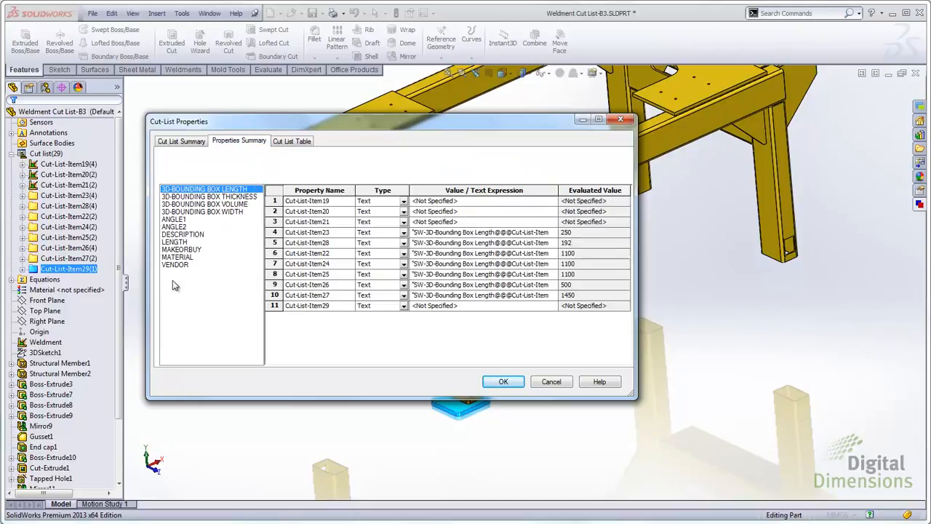
left_click(179, 250)
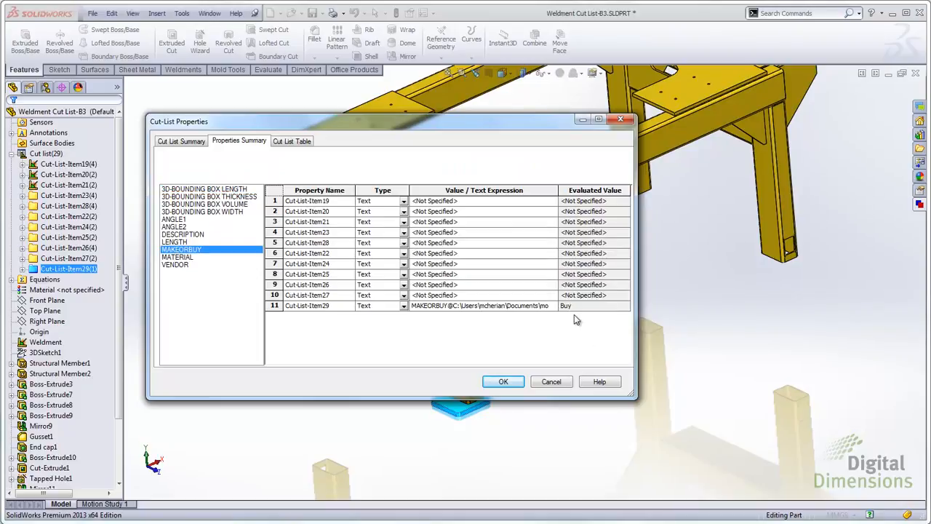
left_click(167, 265)
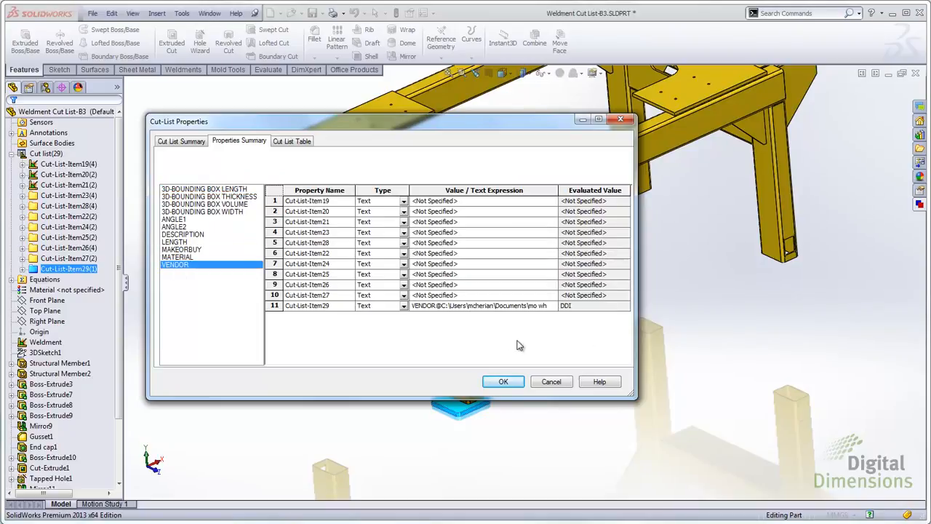
left_click(182, 258)
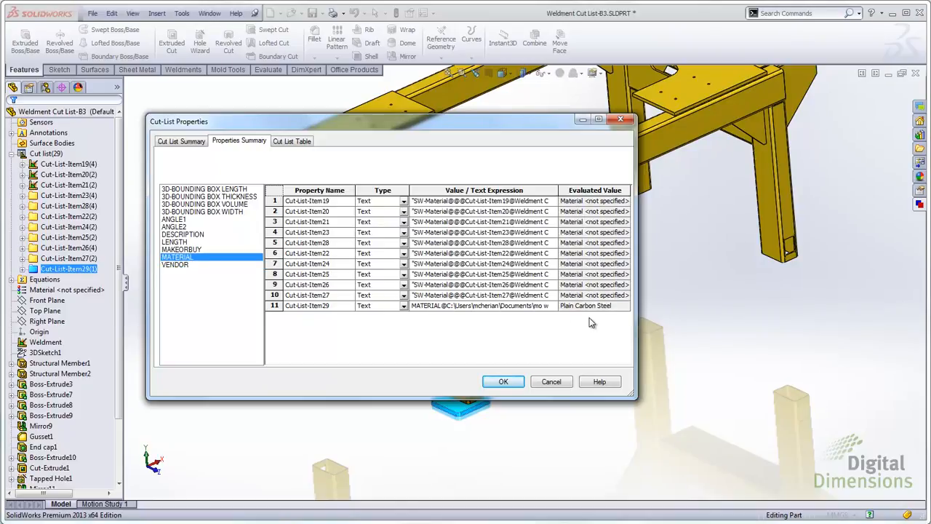
left_click(192, 235)
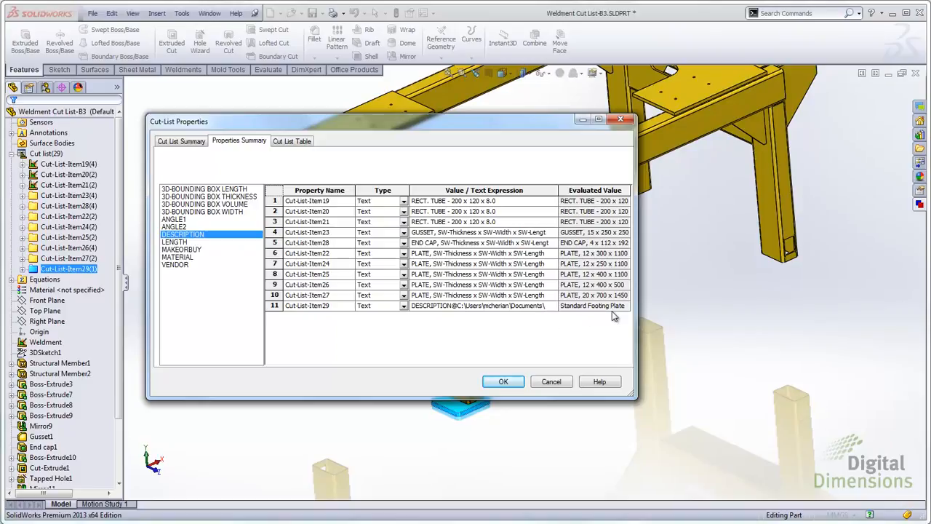
left_click(187, 250)
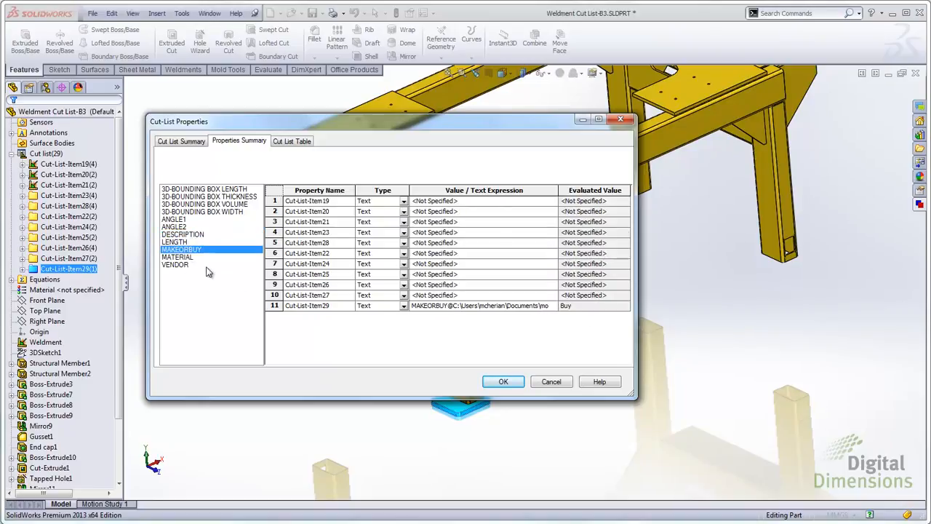
left_click(175, 265)
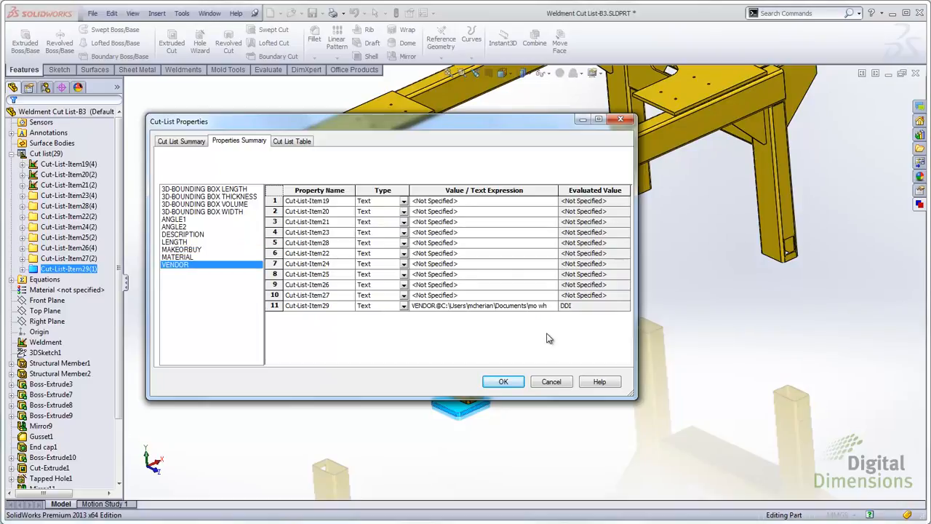
left_click(502, 382)
Switch the inserted footing's external reference from the DDI Footing configuration to the Default configuration
scroll(120, 325, "down", 3)
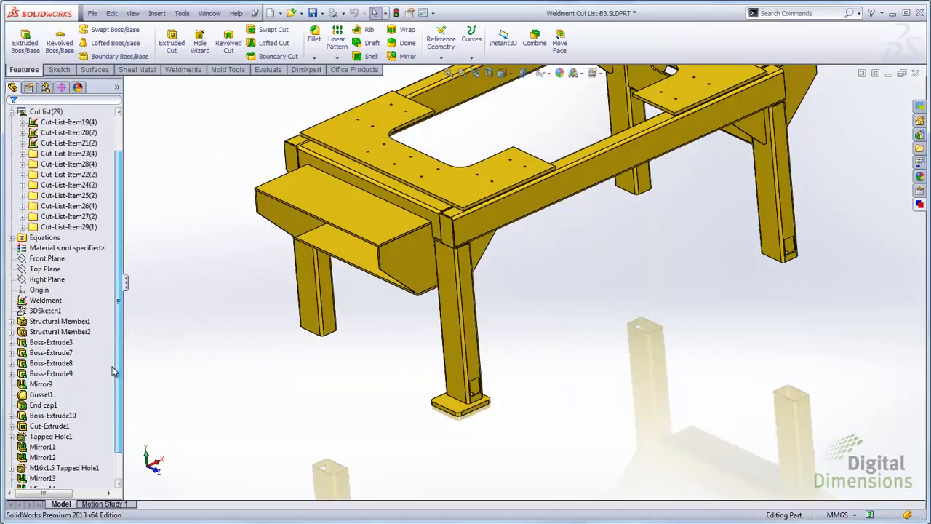
left_click(78, 479)
right_click(79, 483)
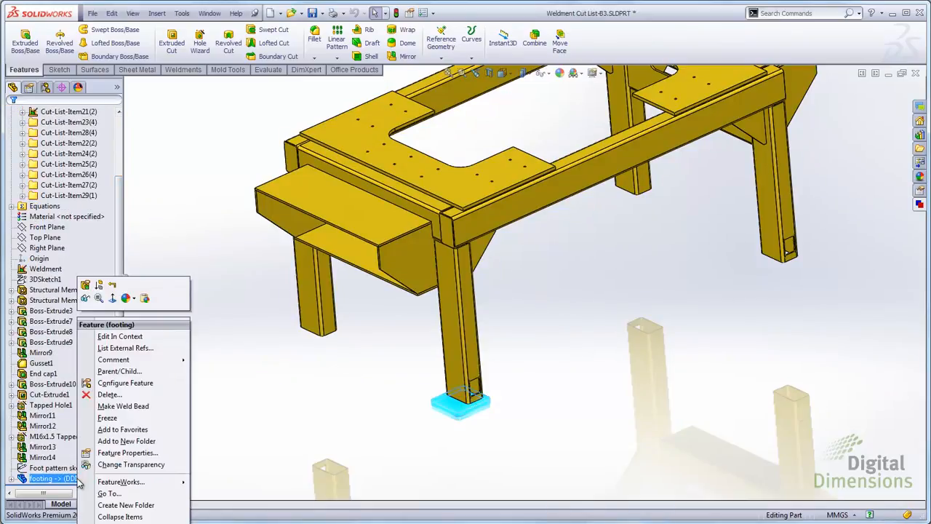
left_click(120, 348)
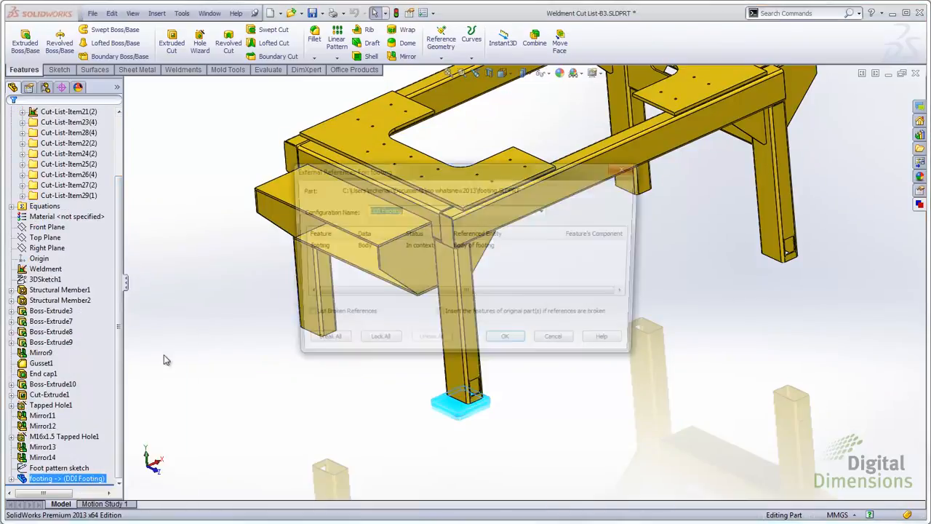
left_click(545, 211)
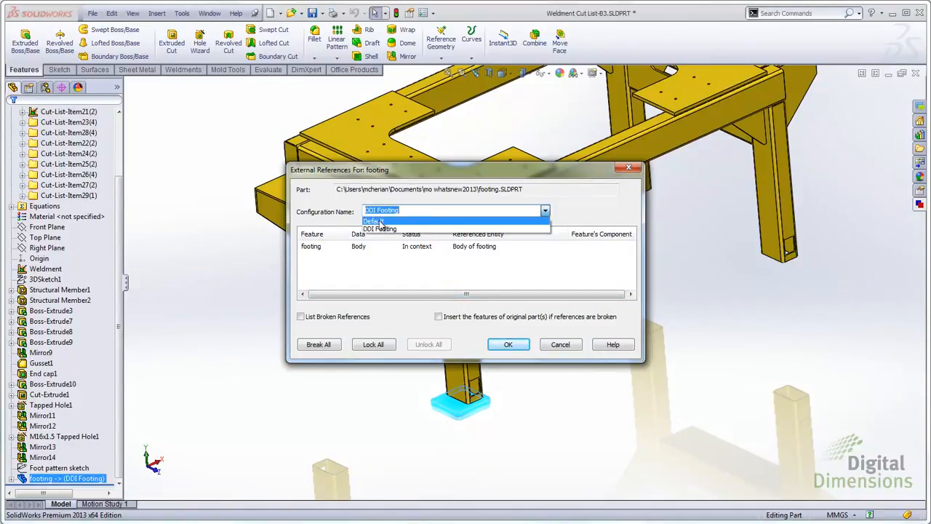
left_click(379, 222)
left_click(514, 346)
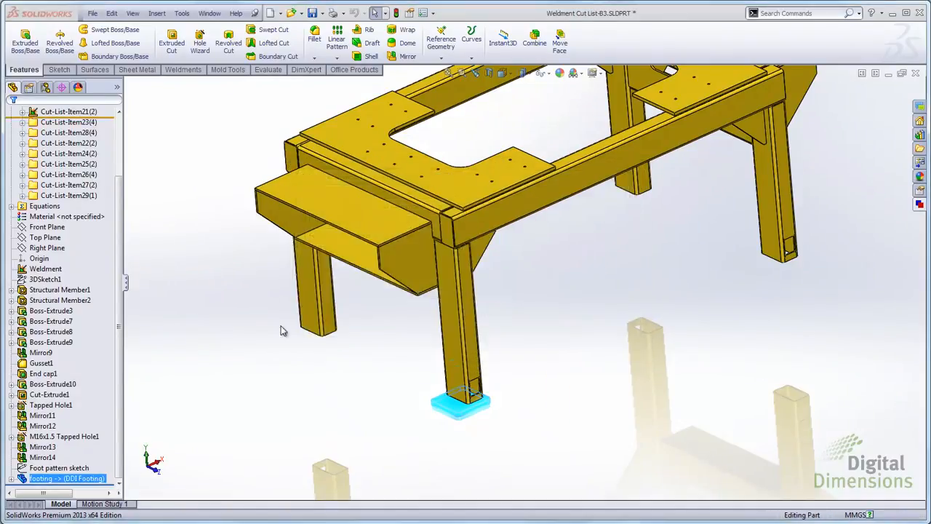
Update the weldment's cut list to reflect the footing's changed configuration
left_click_drag(124, 243, 140, 185)
right_click(42, 154)
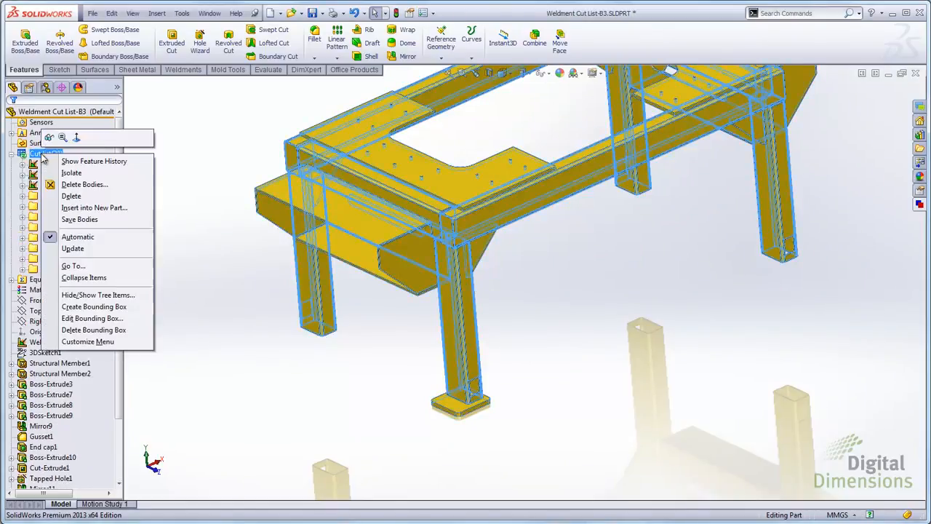
left_click(73, 248)
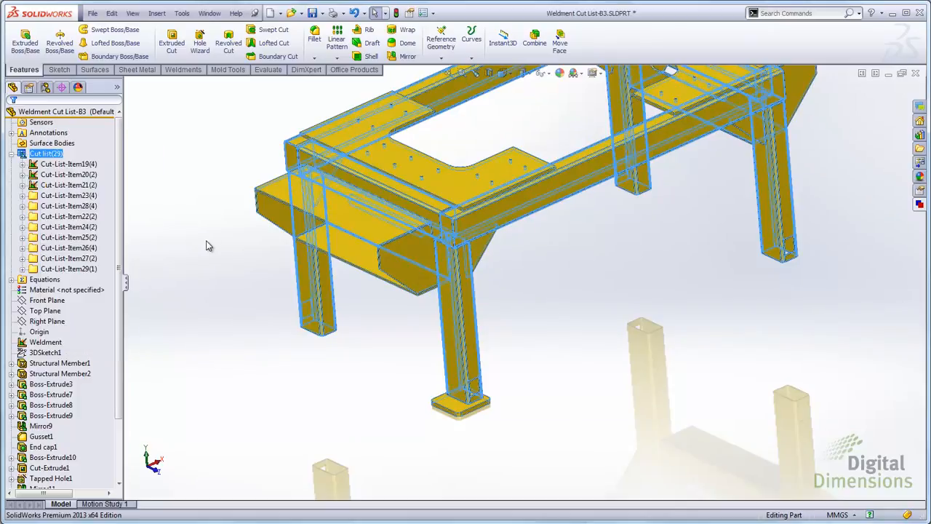
left_click(206, 246)
Review the footing item's cut list properties, including MAKEORBUY and VENDOR in the properties summary, and close them without making changes
left_click(76, 270)
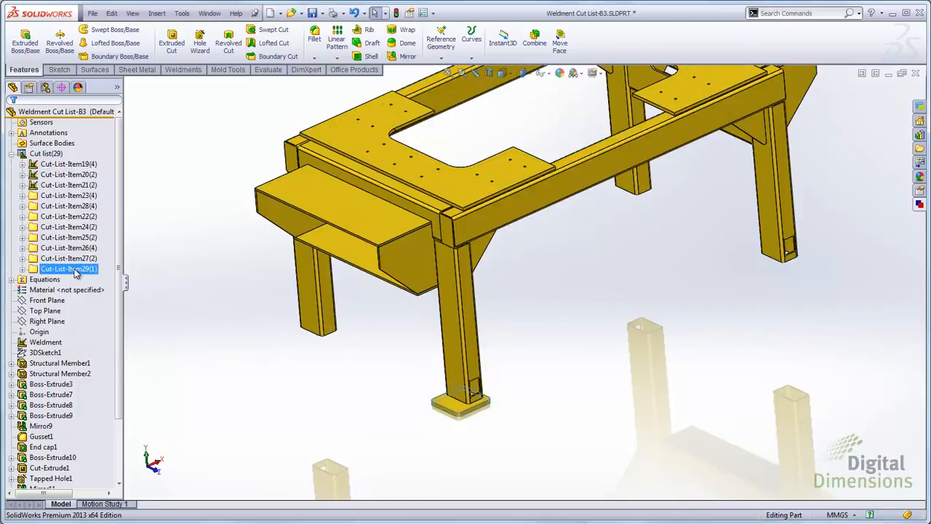
right_click(76, 273)
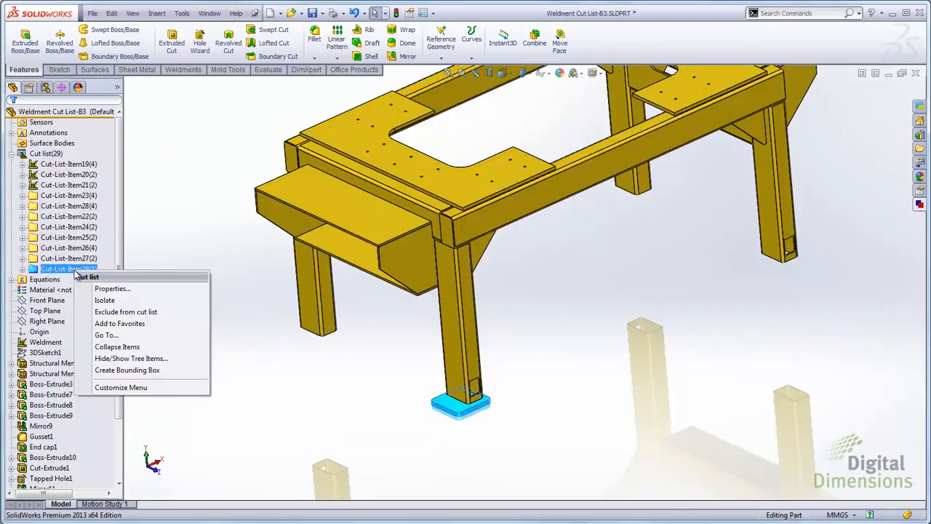
left_click(109, 290)
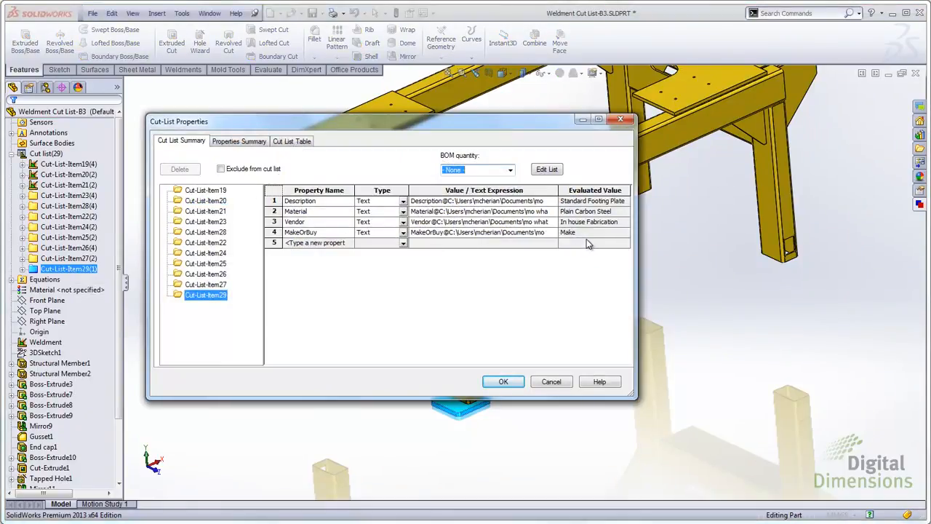
left_click(237, 143)
left_click(176, 249)
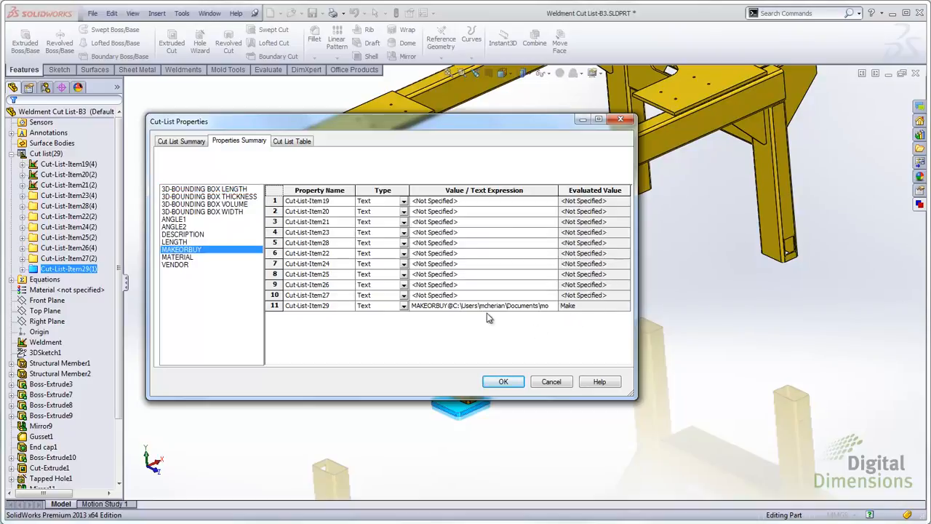
left_click(181, 265)
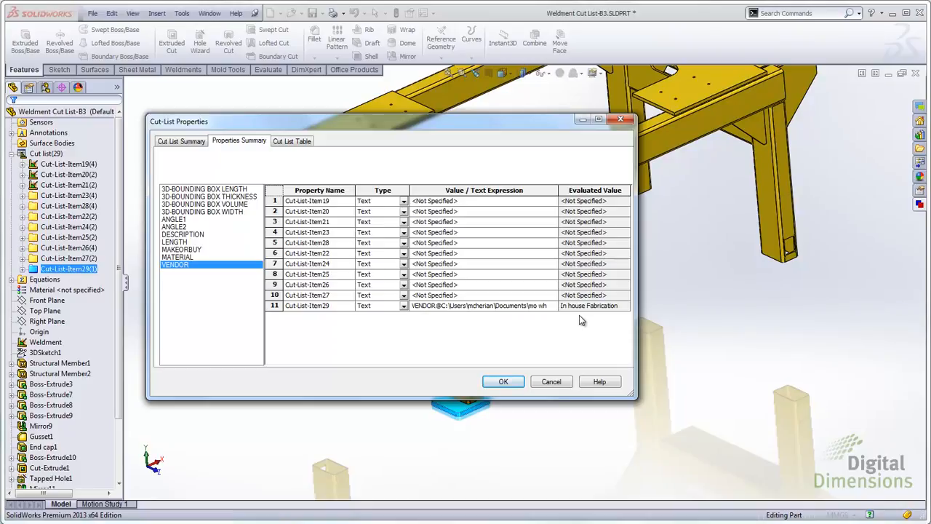
left_click(550, 383)
left_click(326, 396)
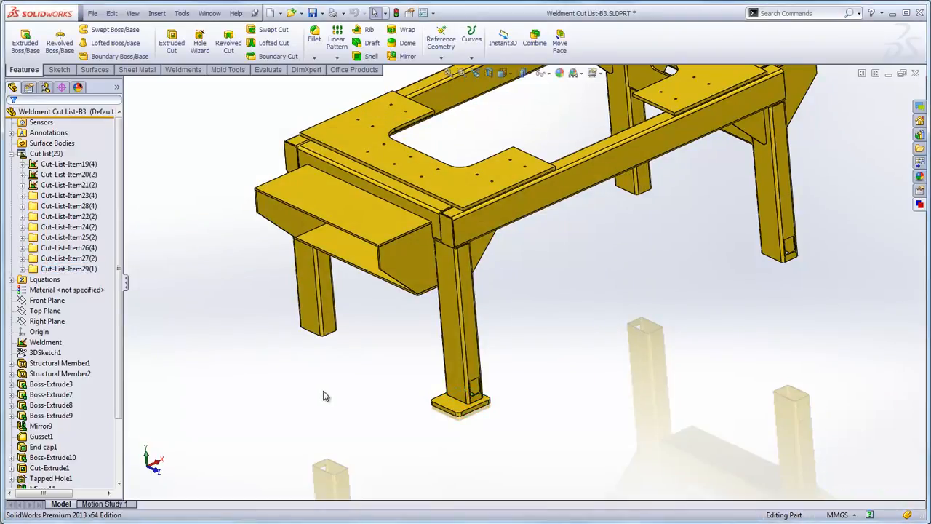